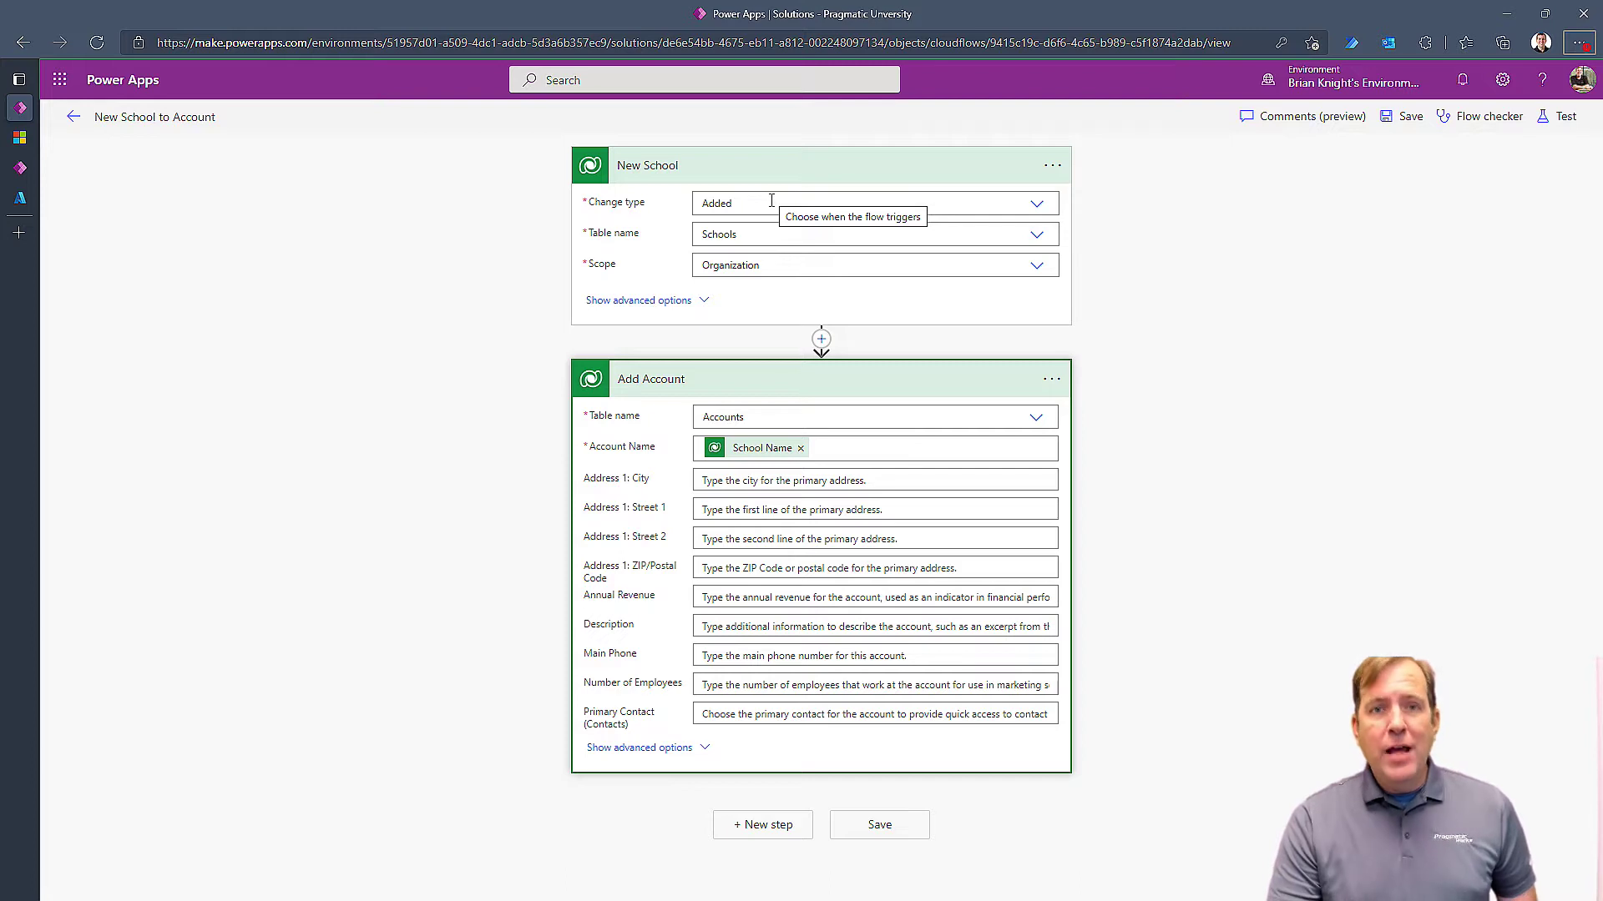
Reveal the New School trigger's Select columns, Filter rows, Delay until and Run as settings.
click(677, 302)
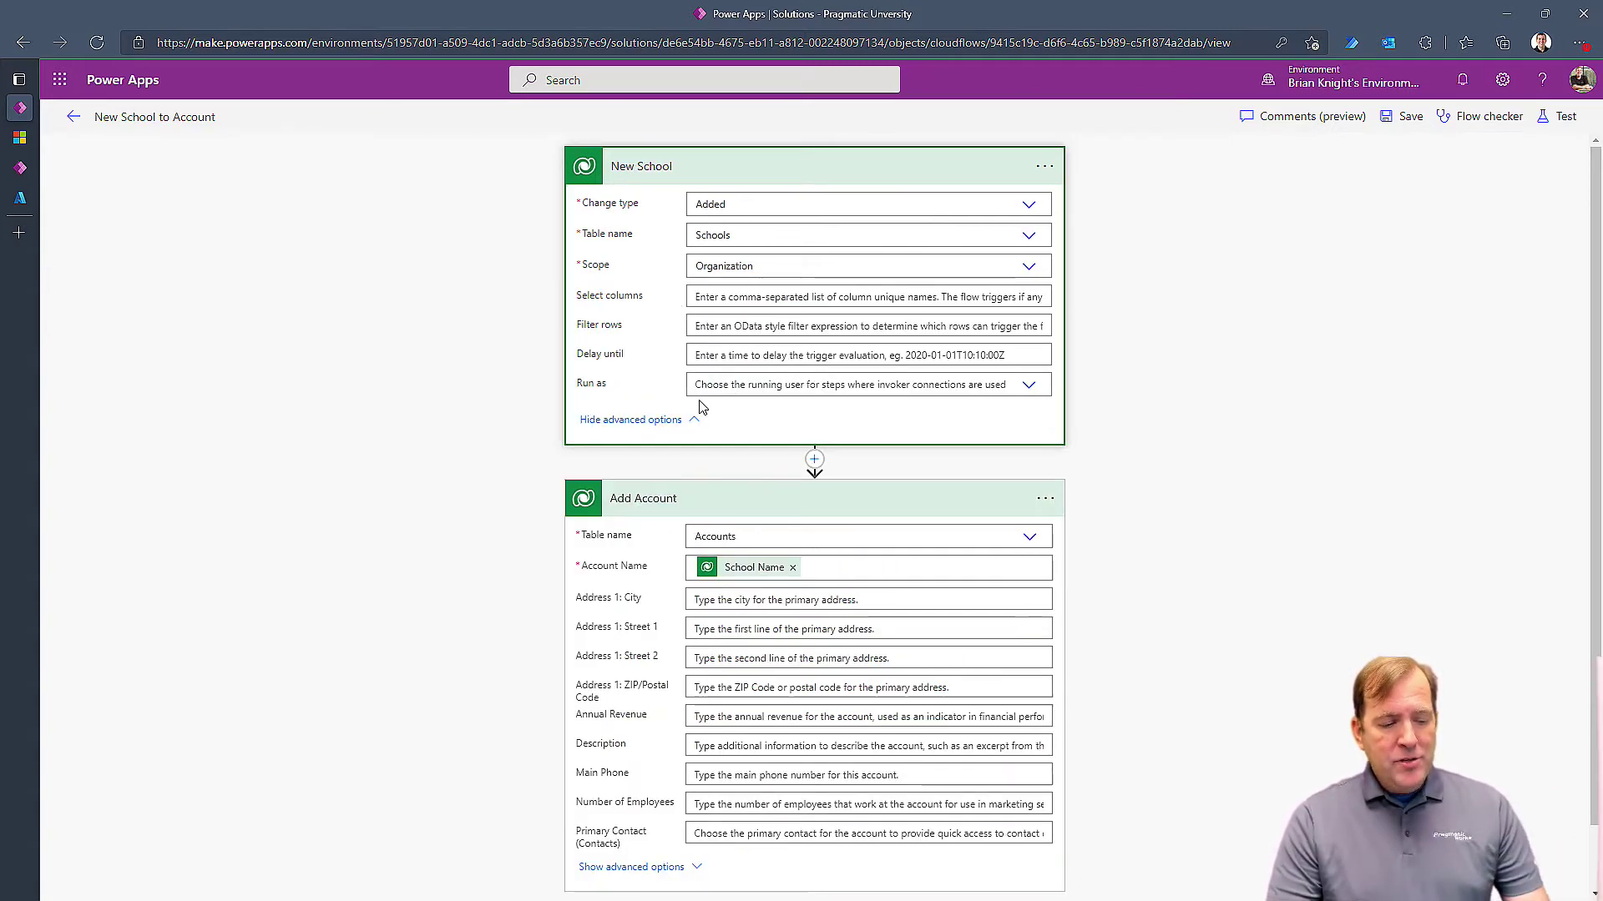
Check the New School trigger's Run as choices and close them without selecting one.
click(871, 386)
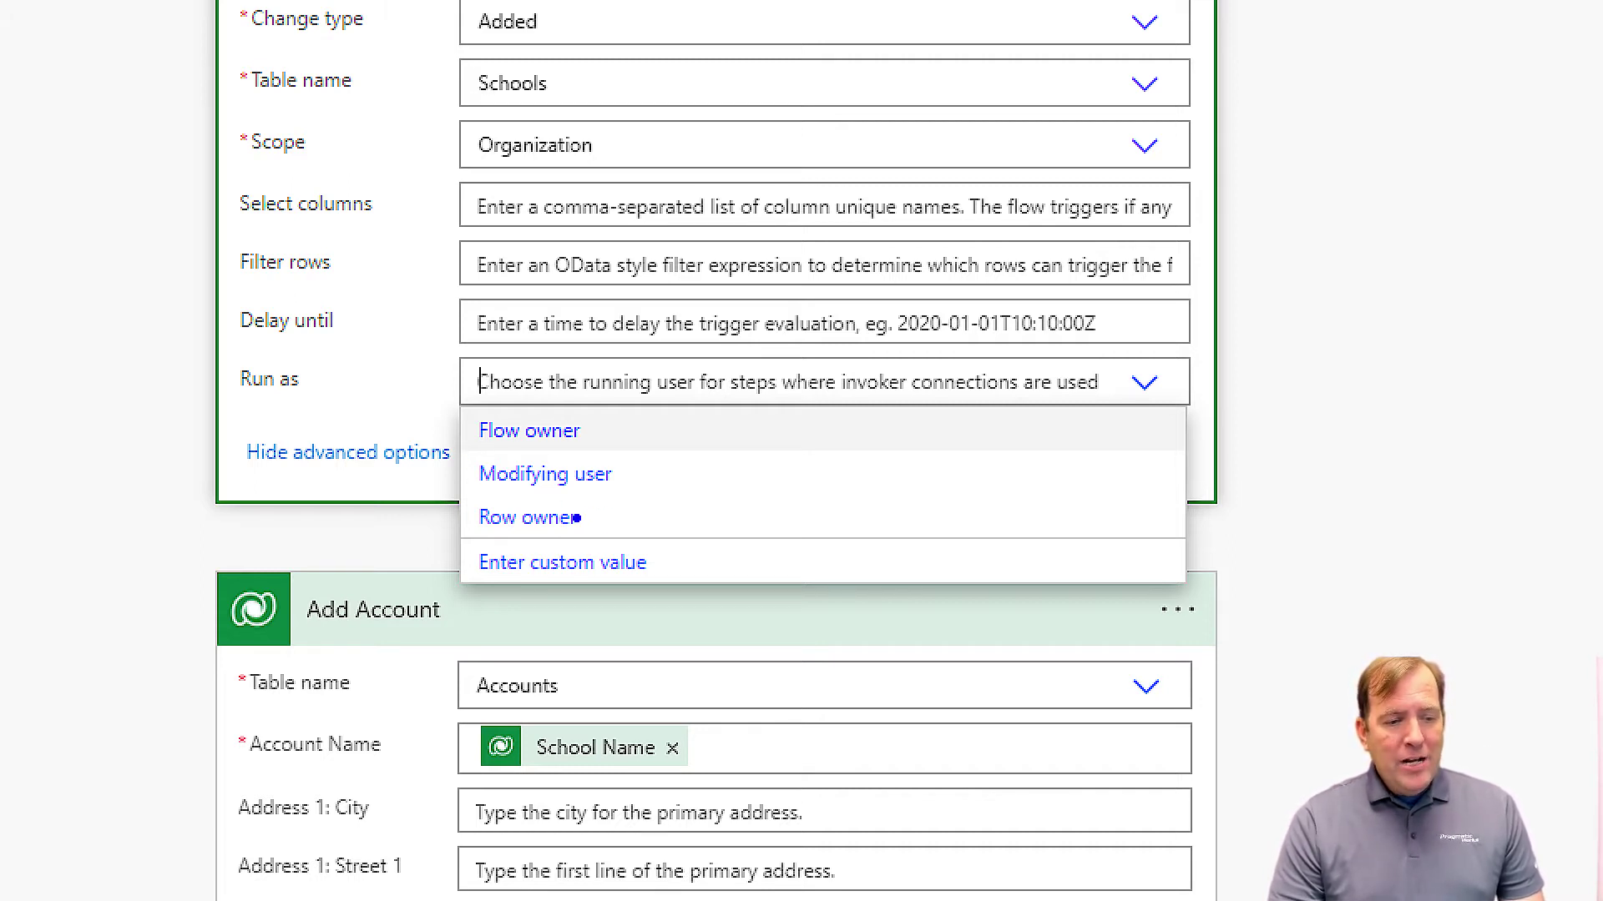
drag(576, 517, 691, 501)
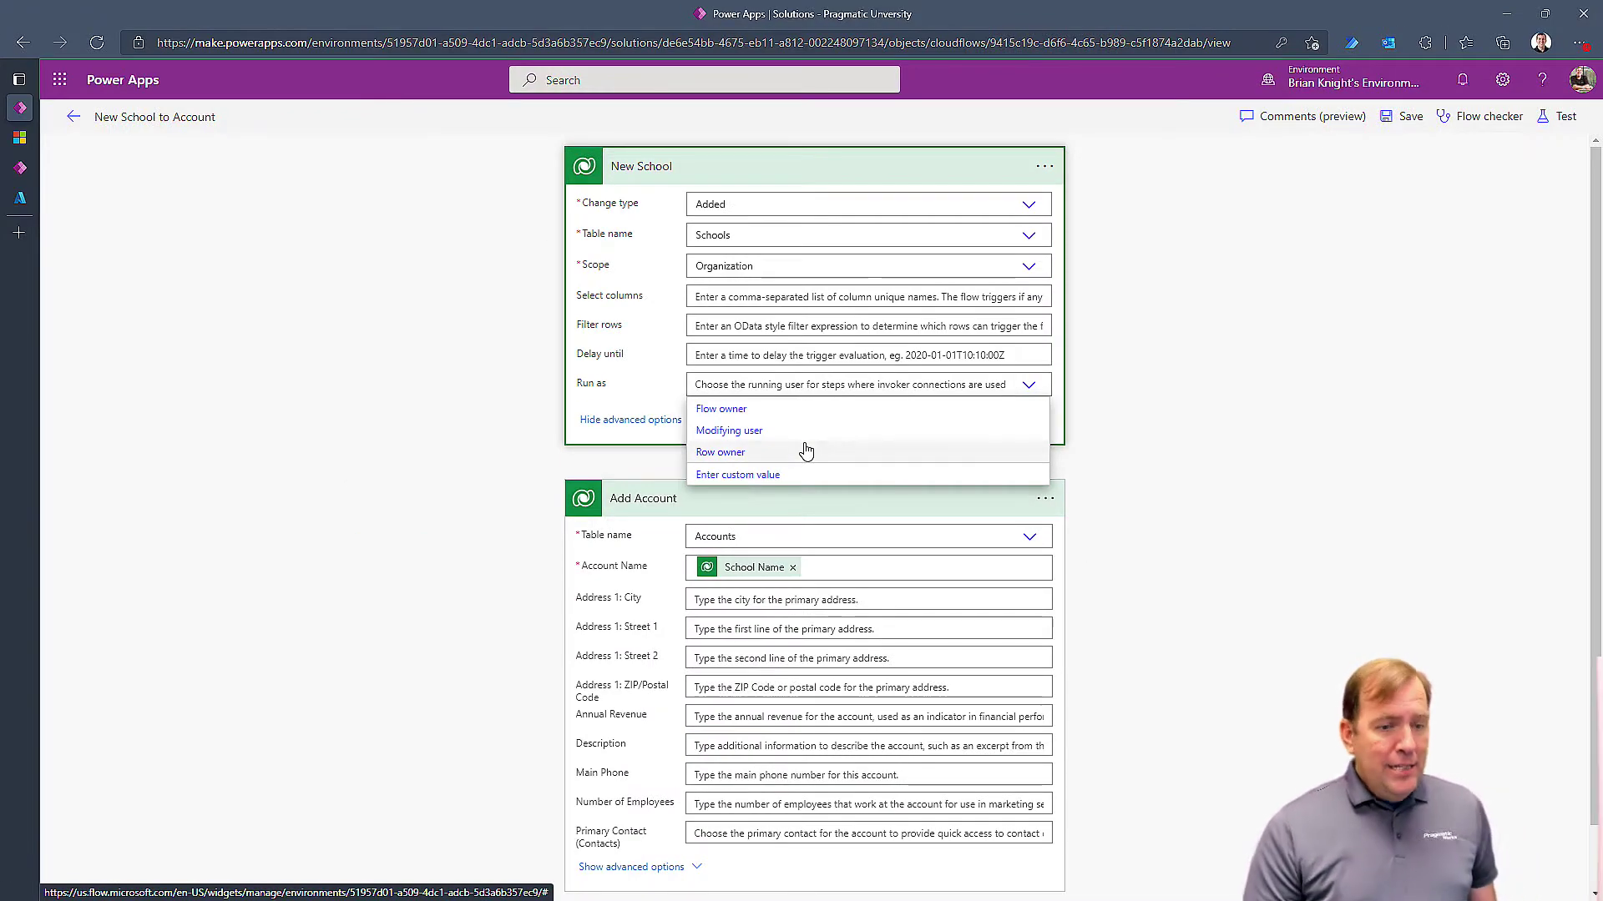
click(1361, 487)
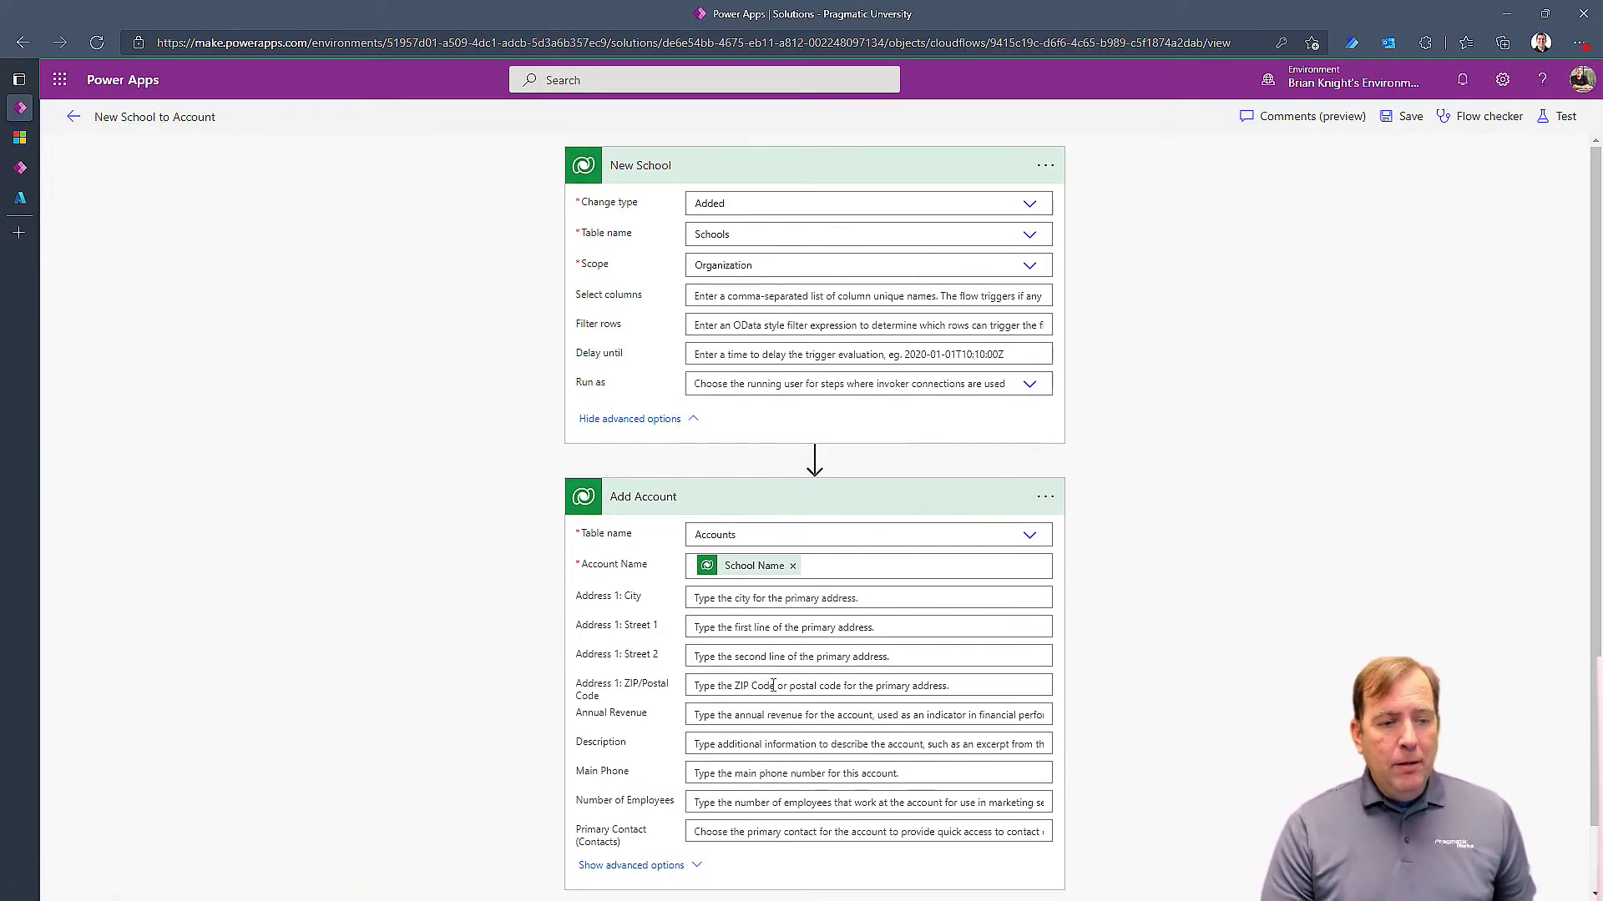
scroll(773, 685, down, 2)
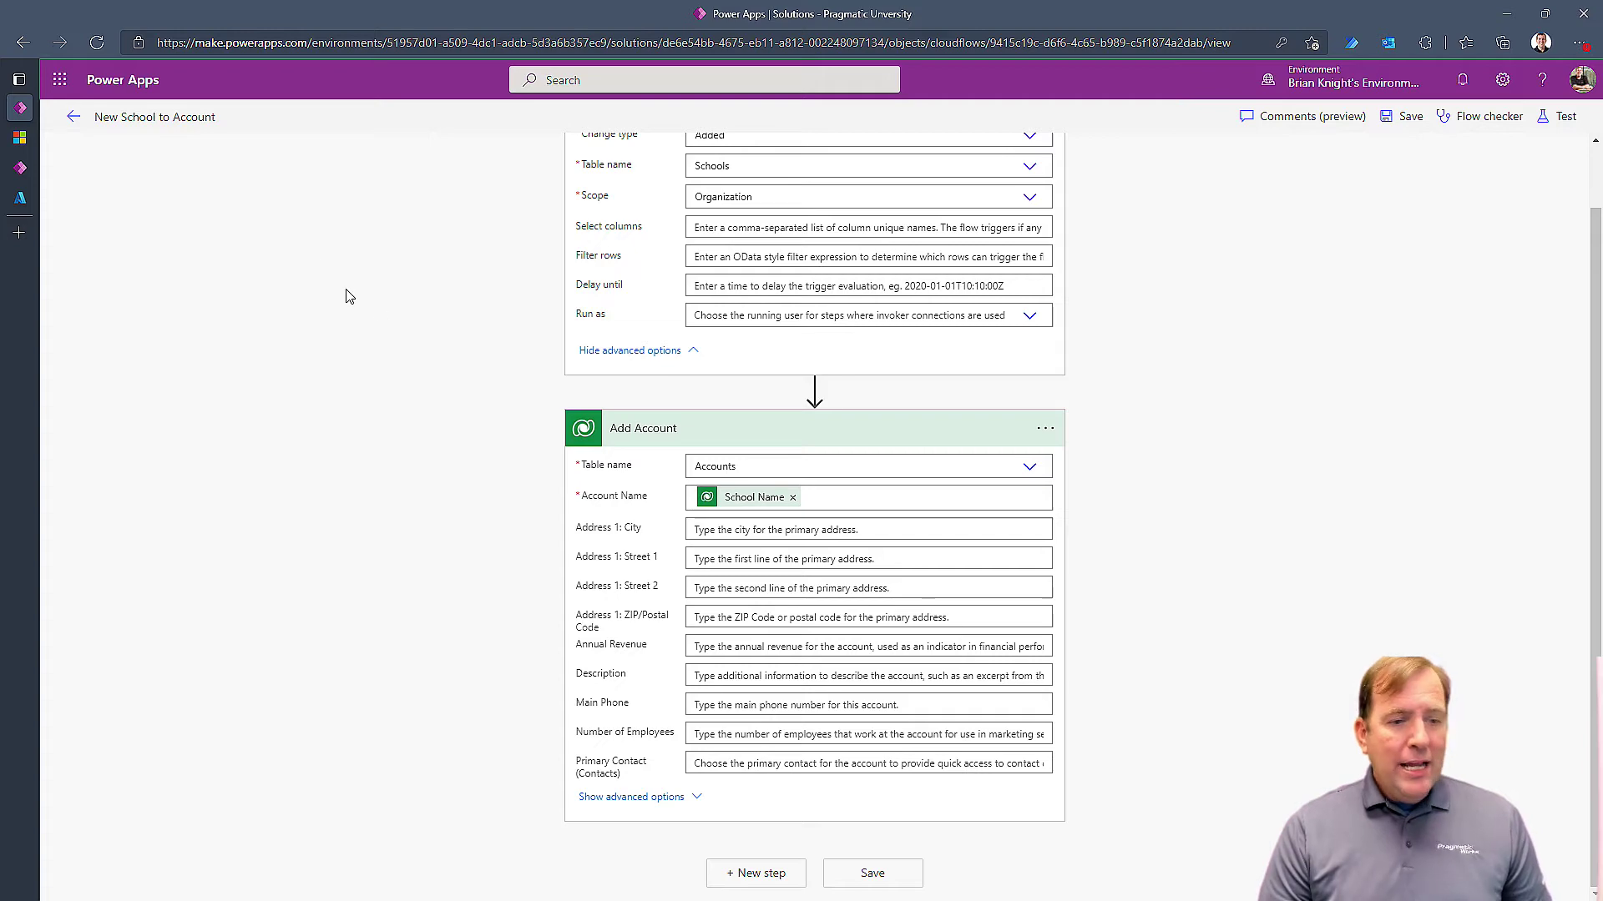
Create and save a new school record named Tester University in the model-driven app.
click(19, 168)
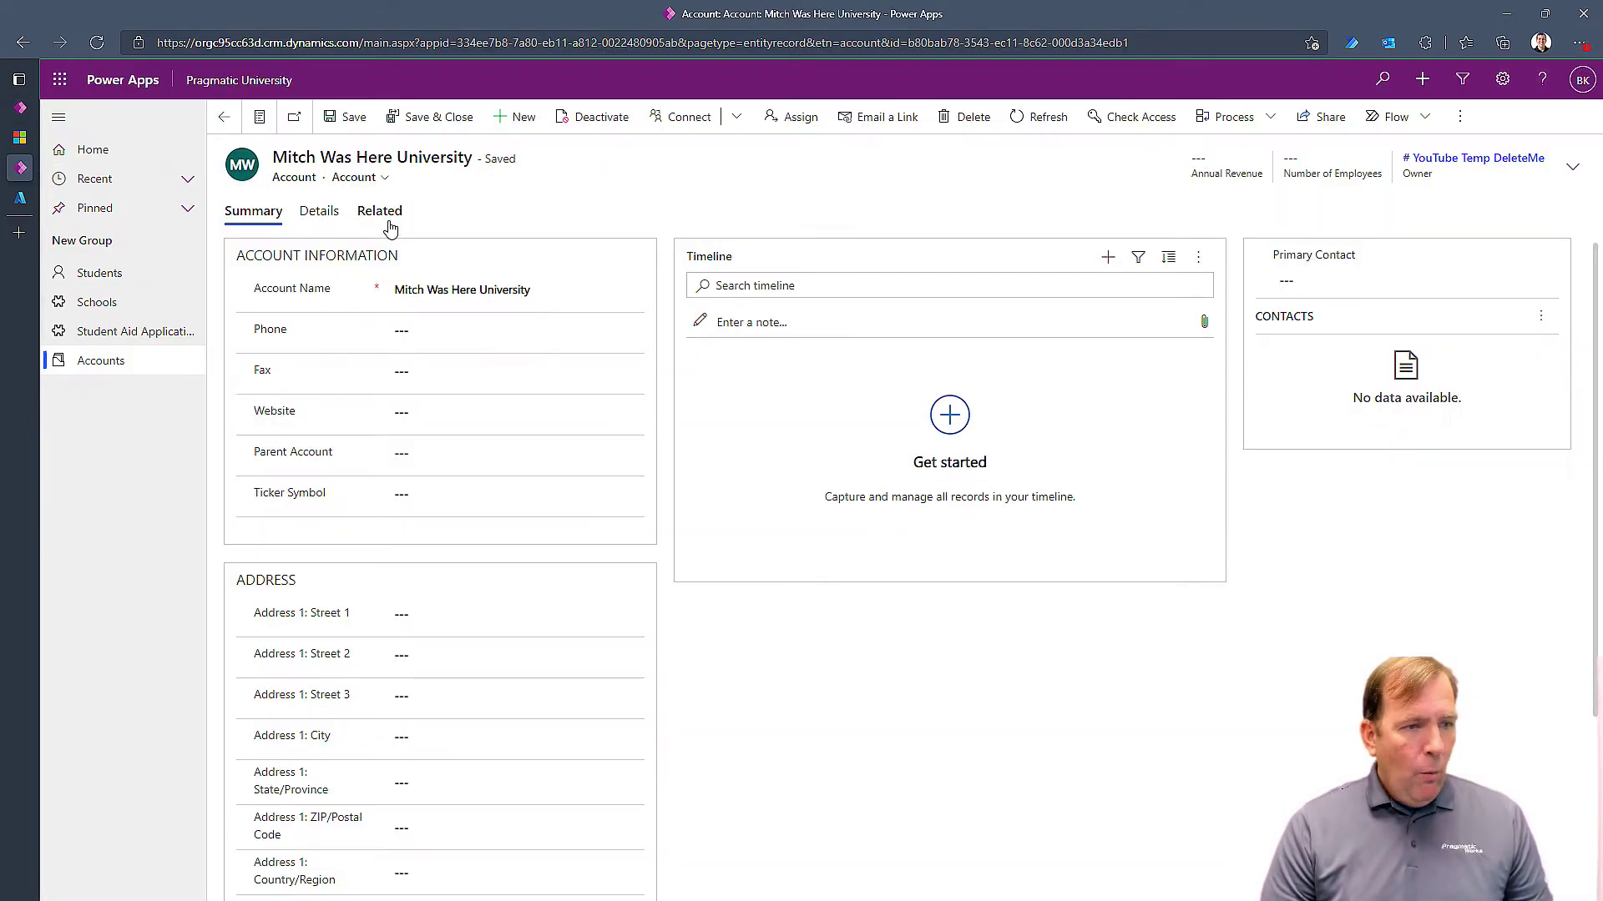
click(124, 303)
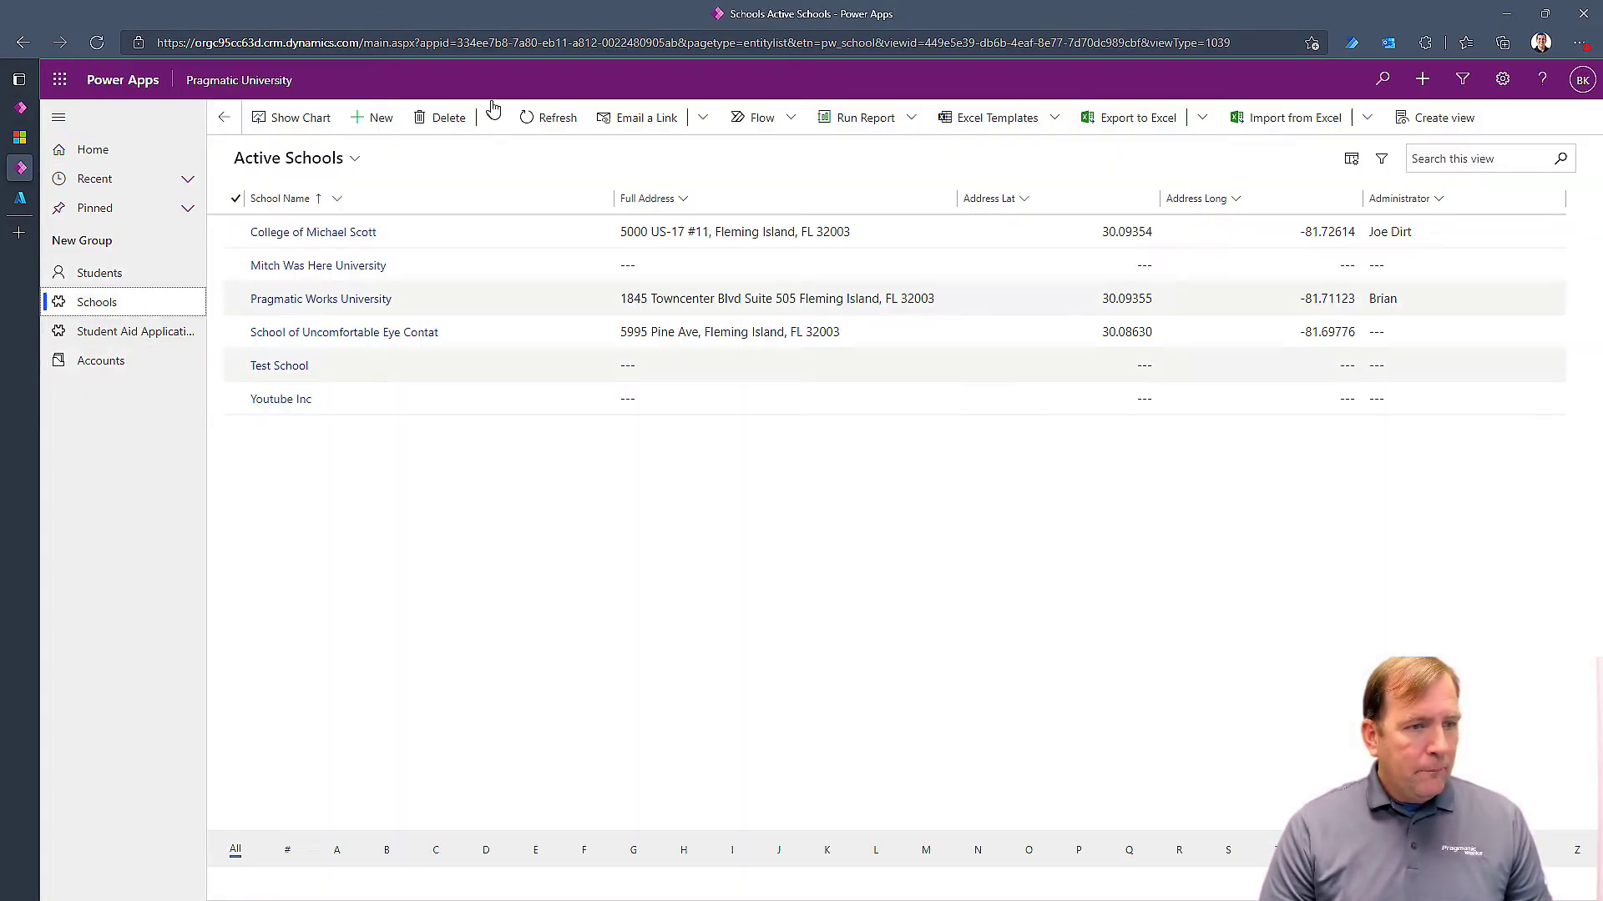
click(378, 120)
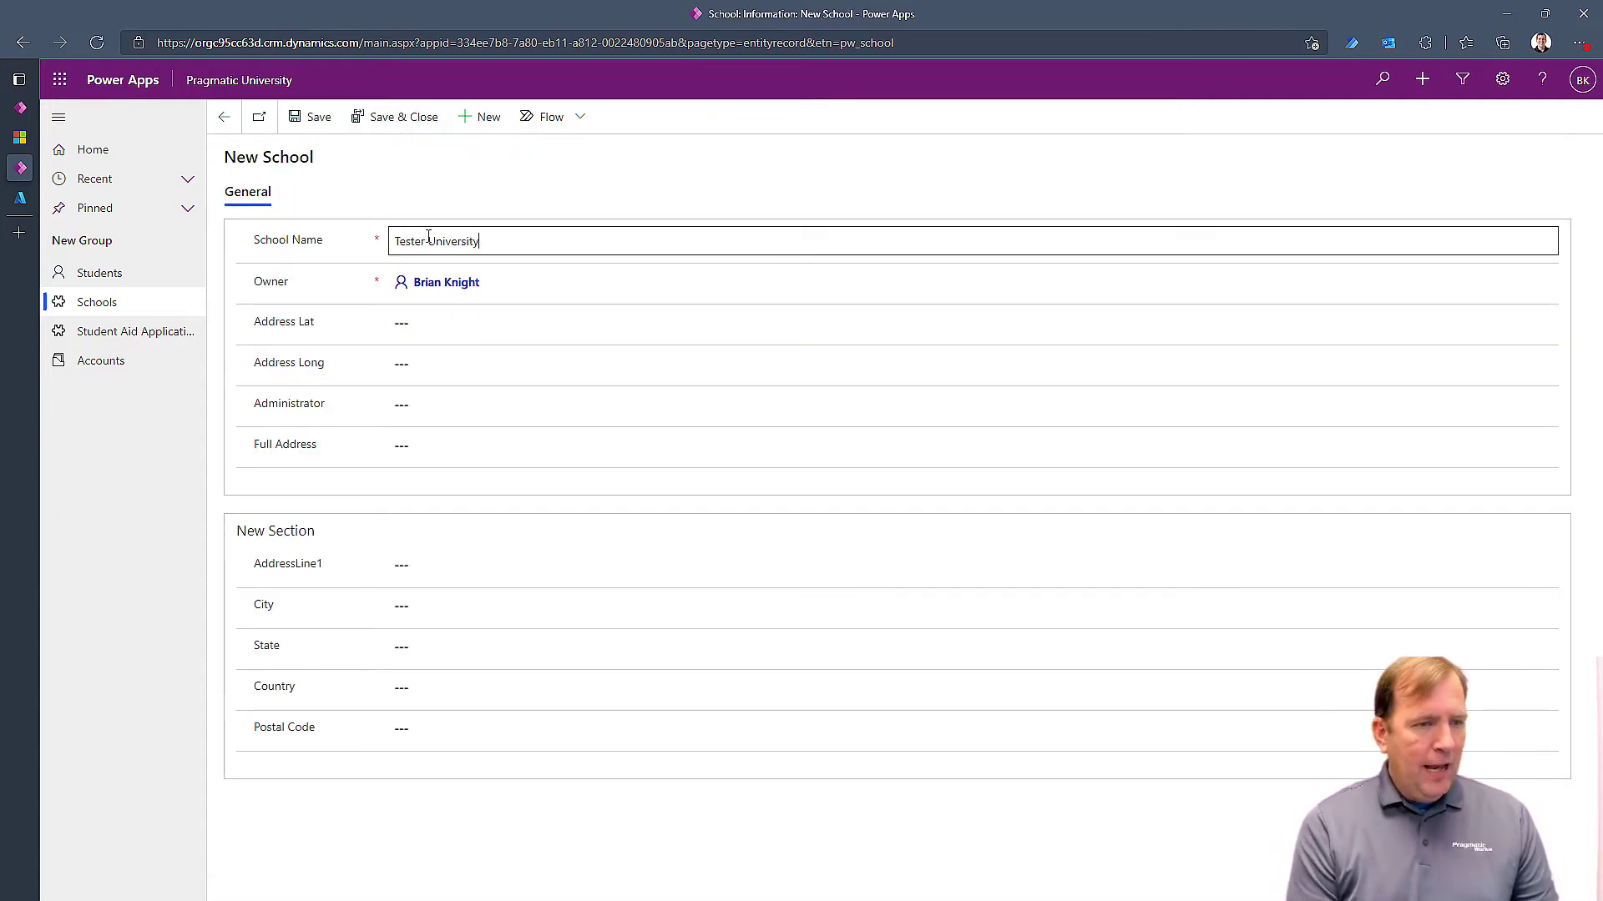
click(402, 116)
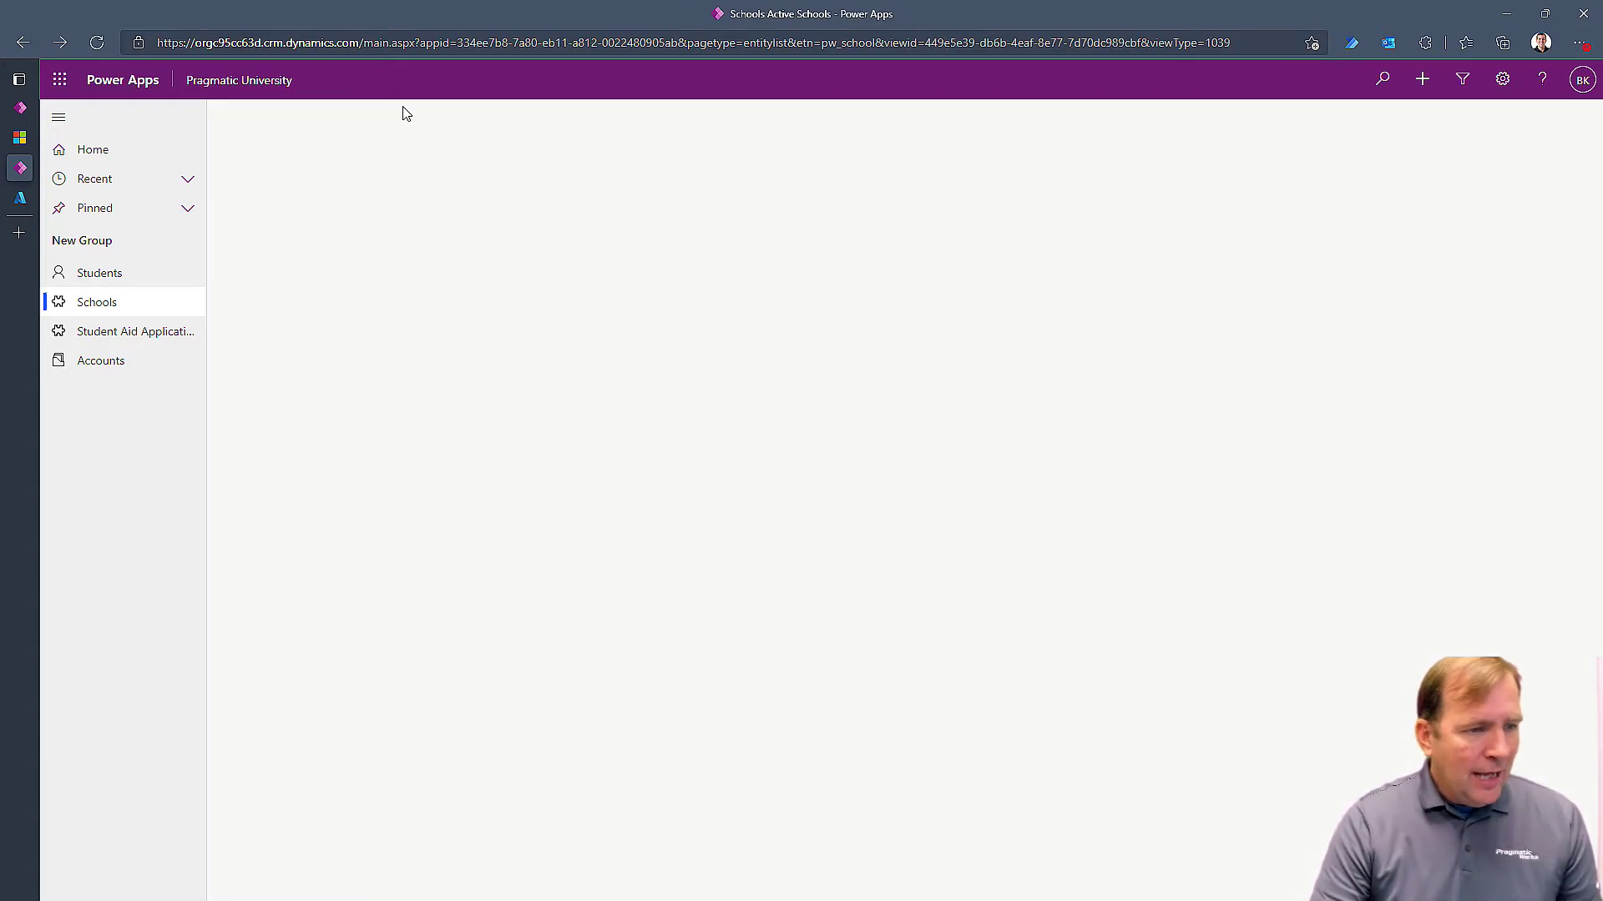
Open the Tester University account from the All Accounts view.
click(125, 357)
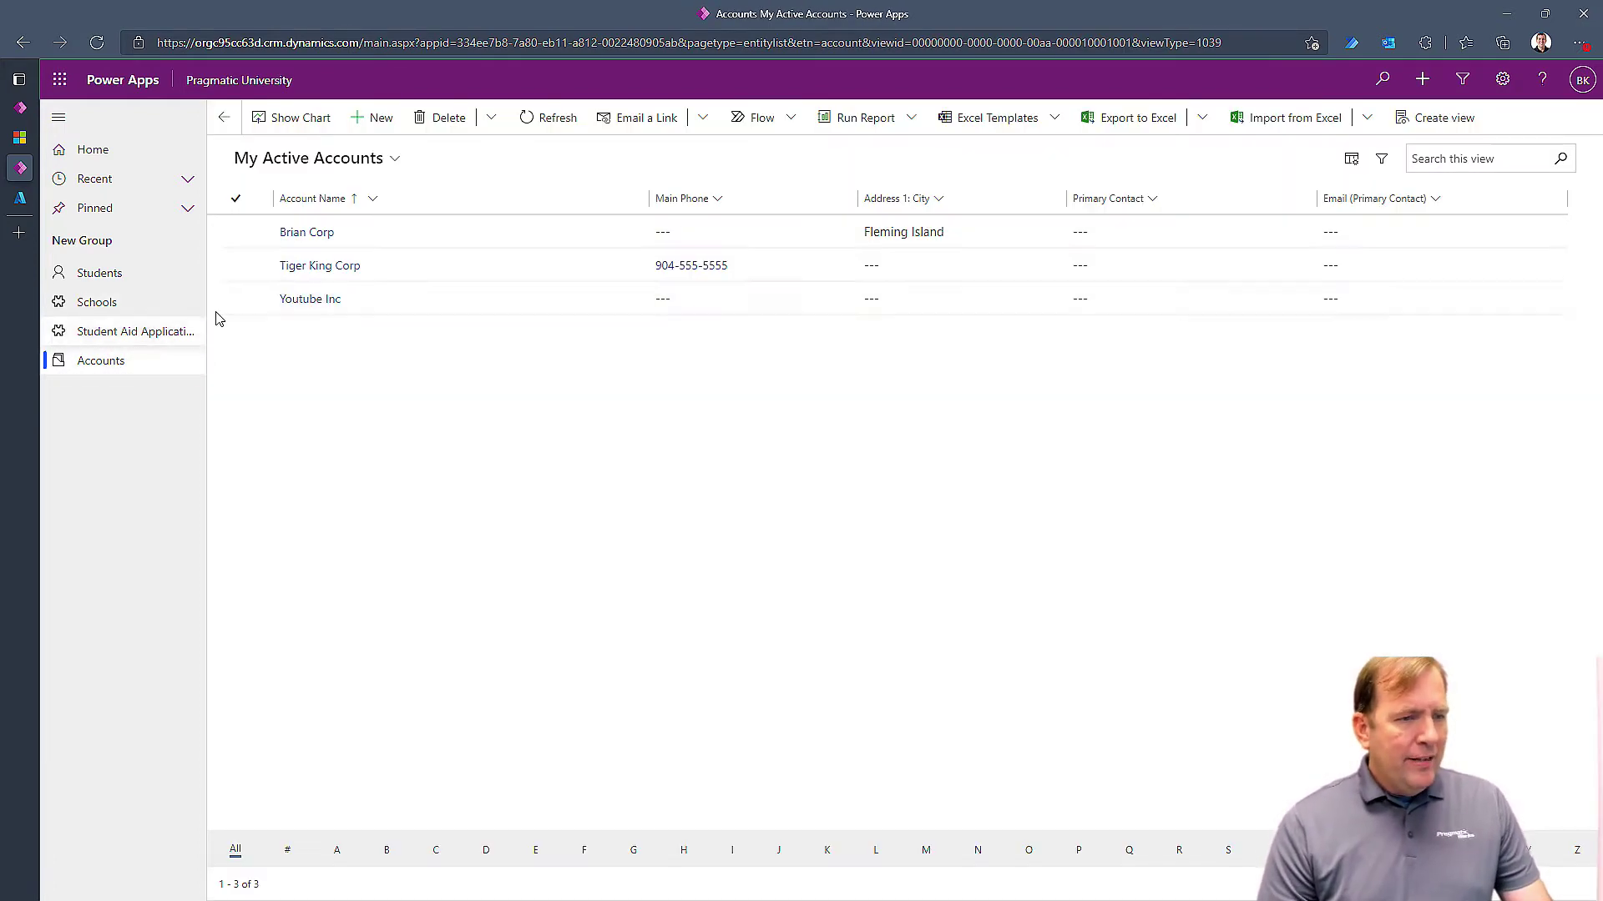
click(318, 160)
click(317, 365)
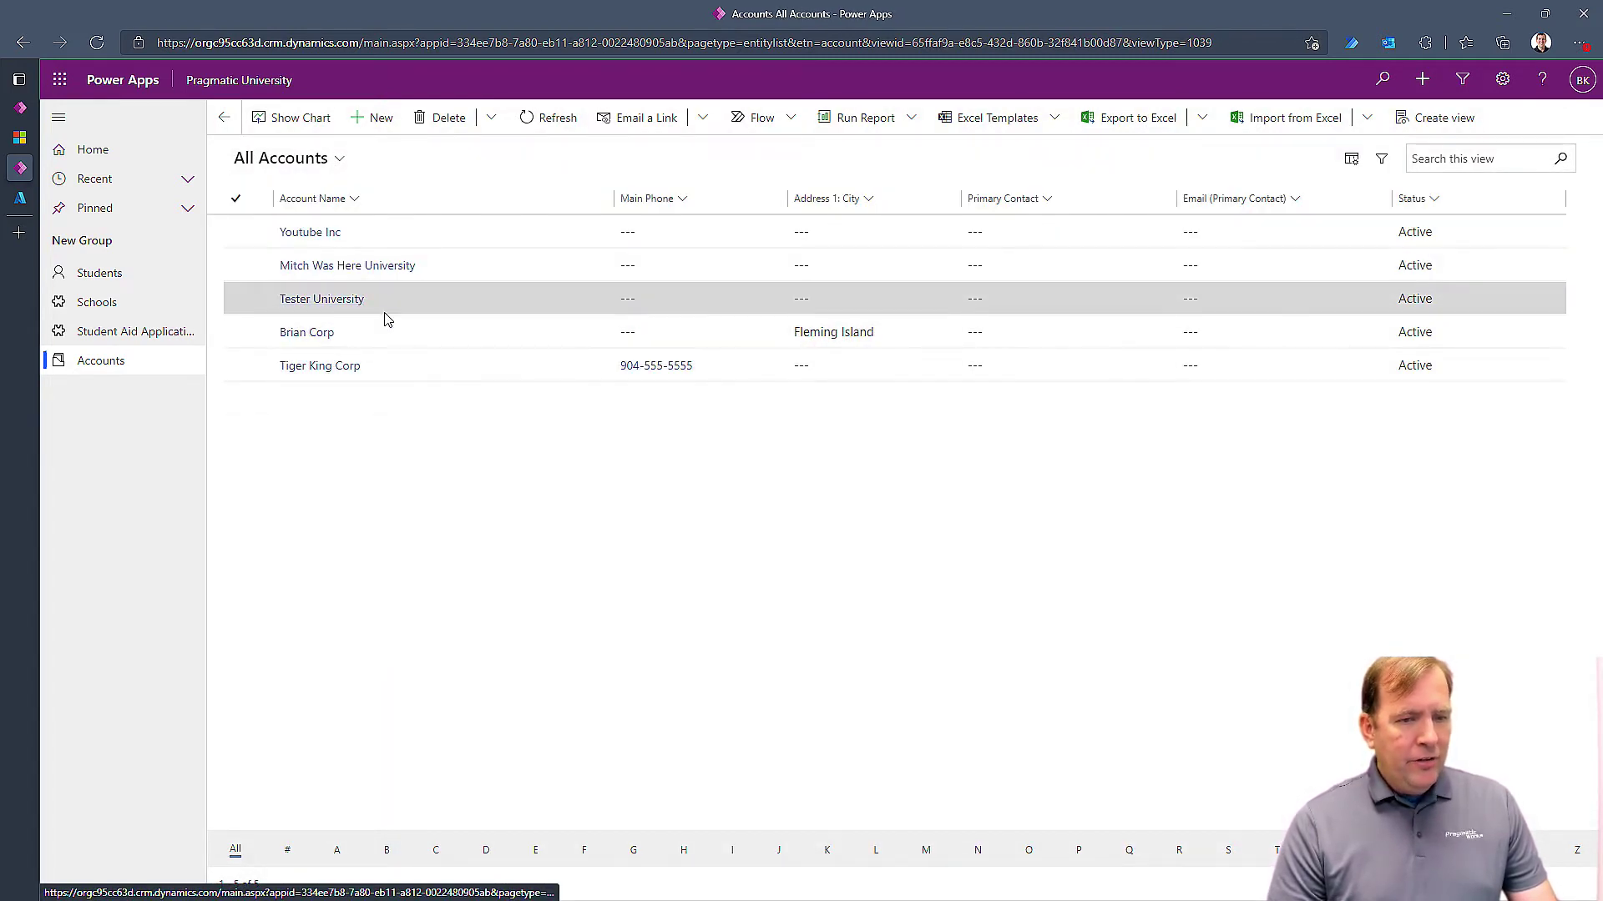
click(351, 303)
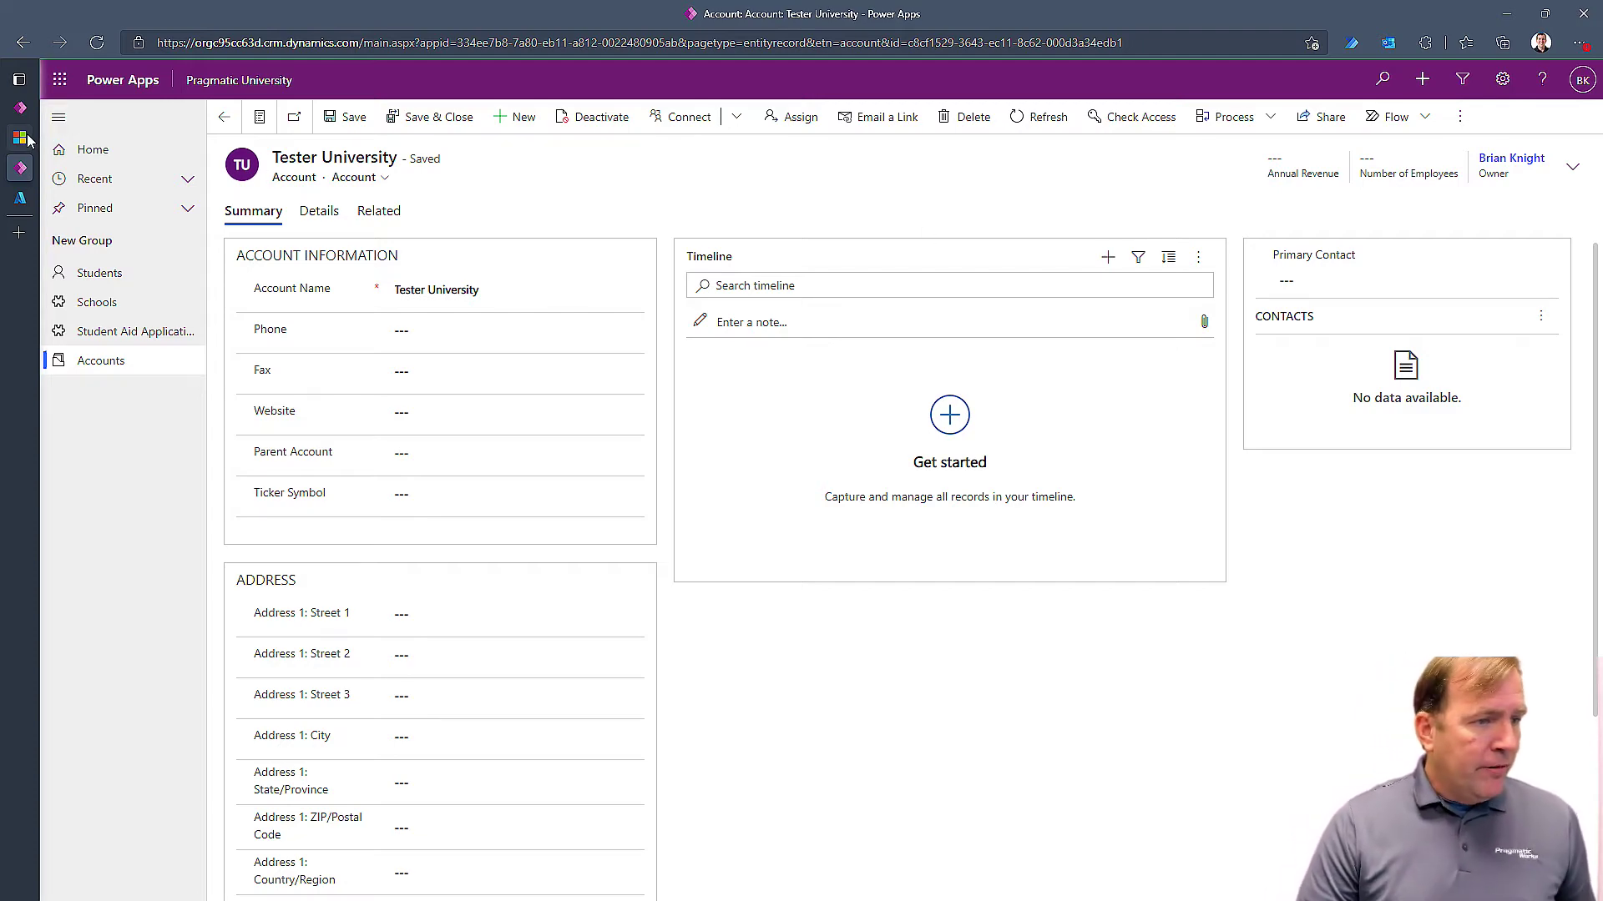
Start a new service-principal Dataverse connection reference for the Add Account step.
mouse_move(28, 140)
click(72, 115)
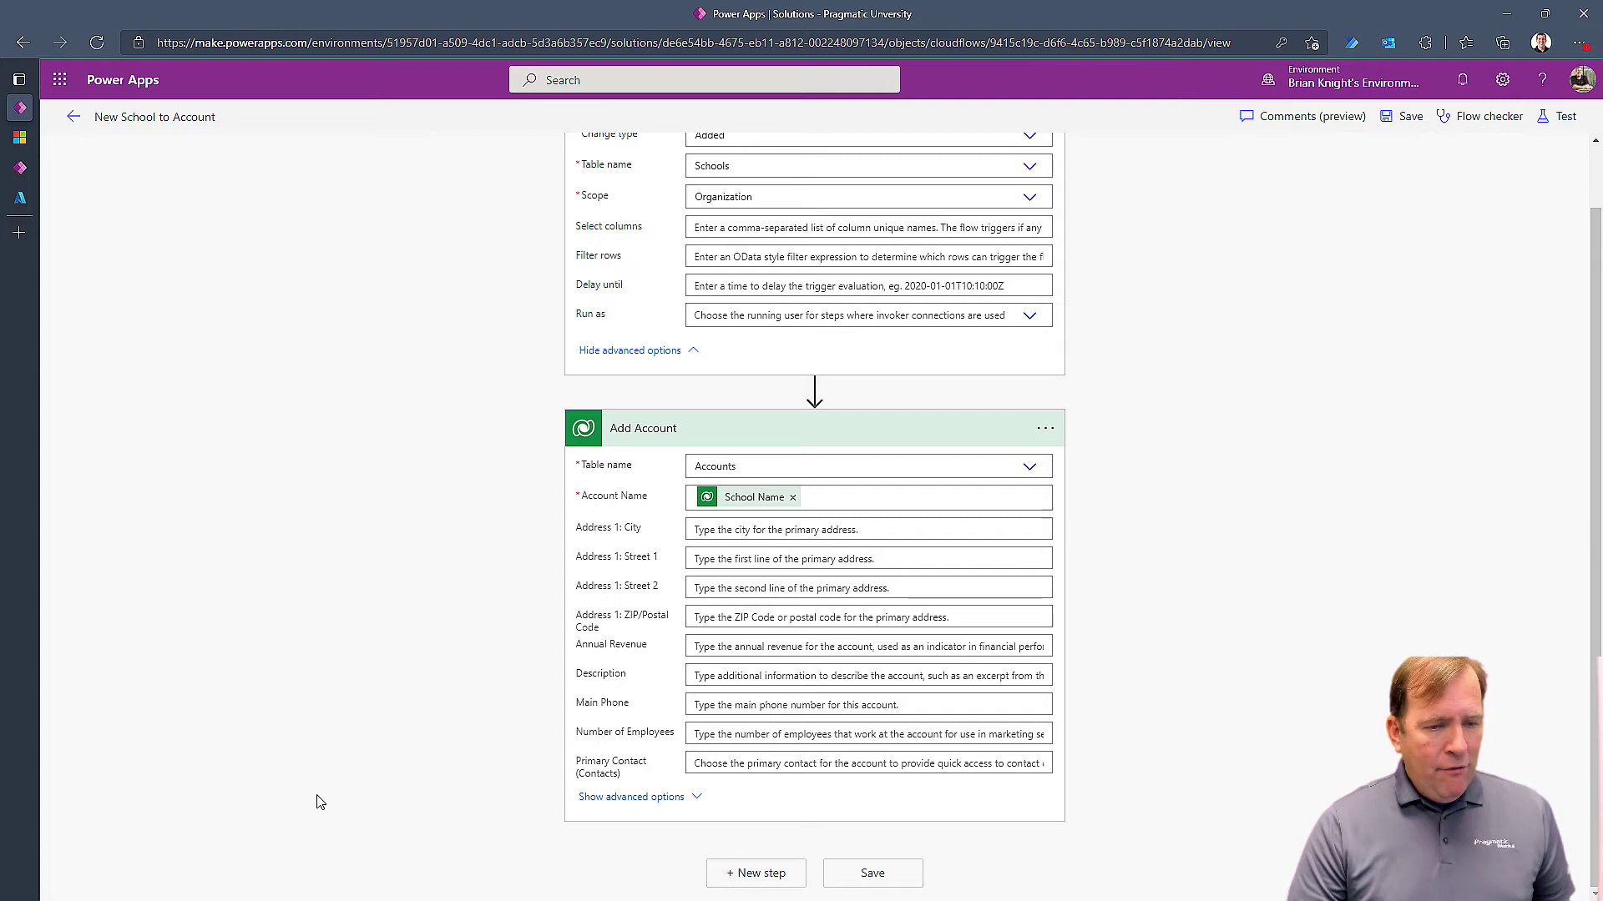
click(677, 798)
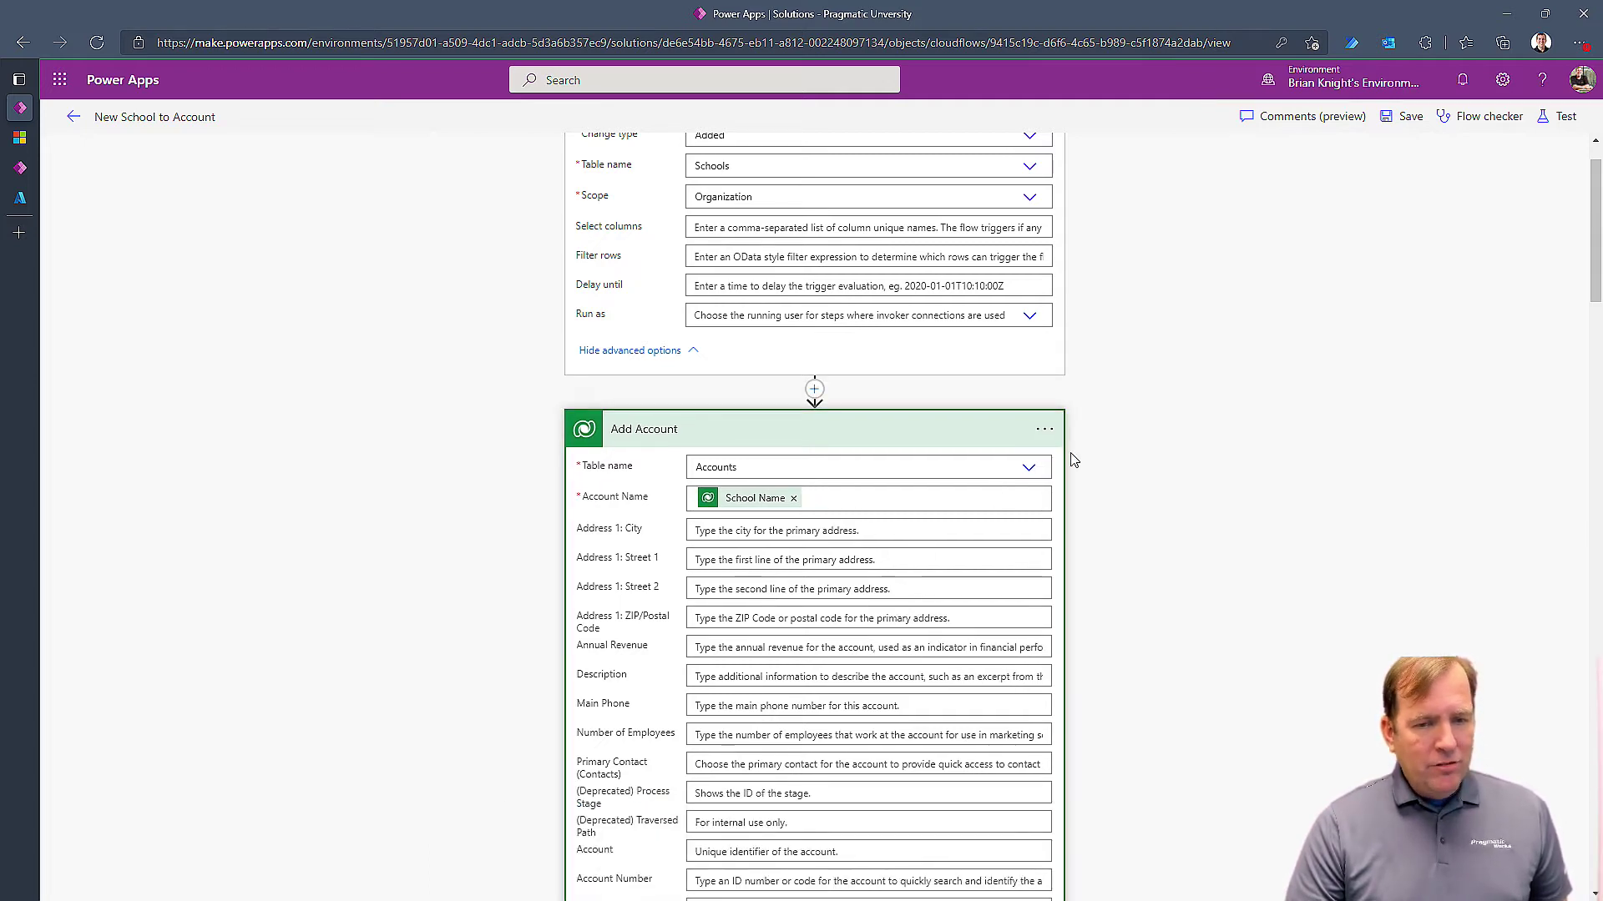
click(1045, 431)
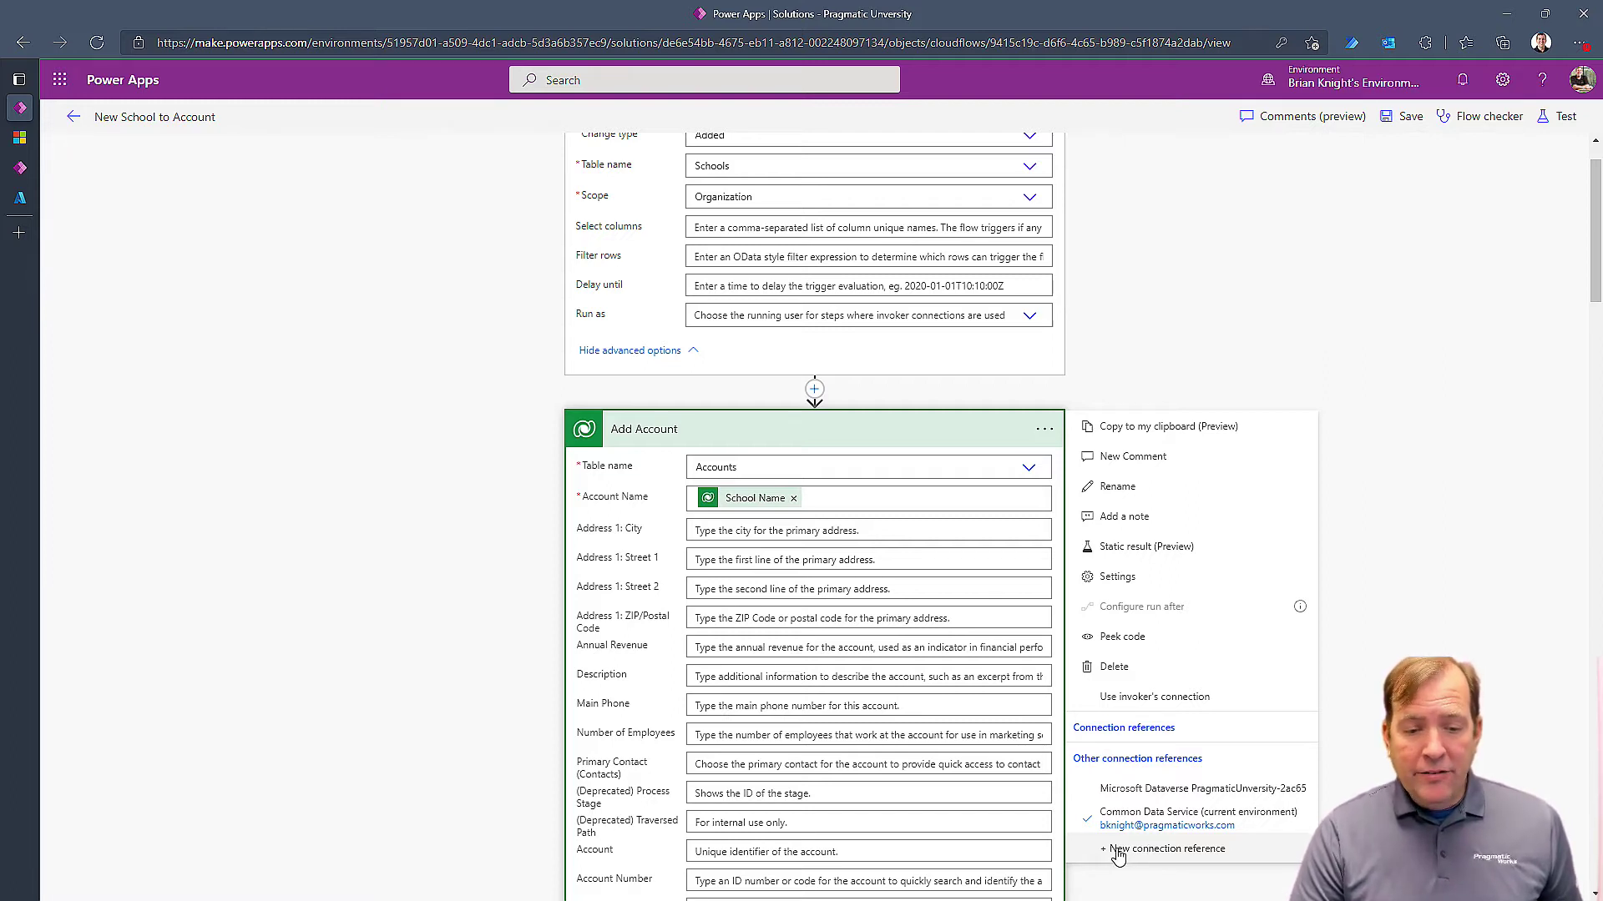
click(1202, 850)
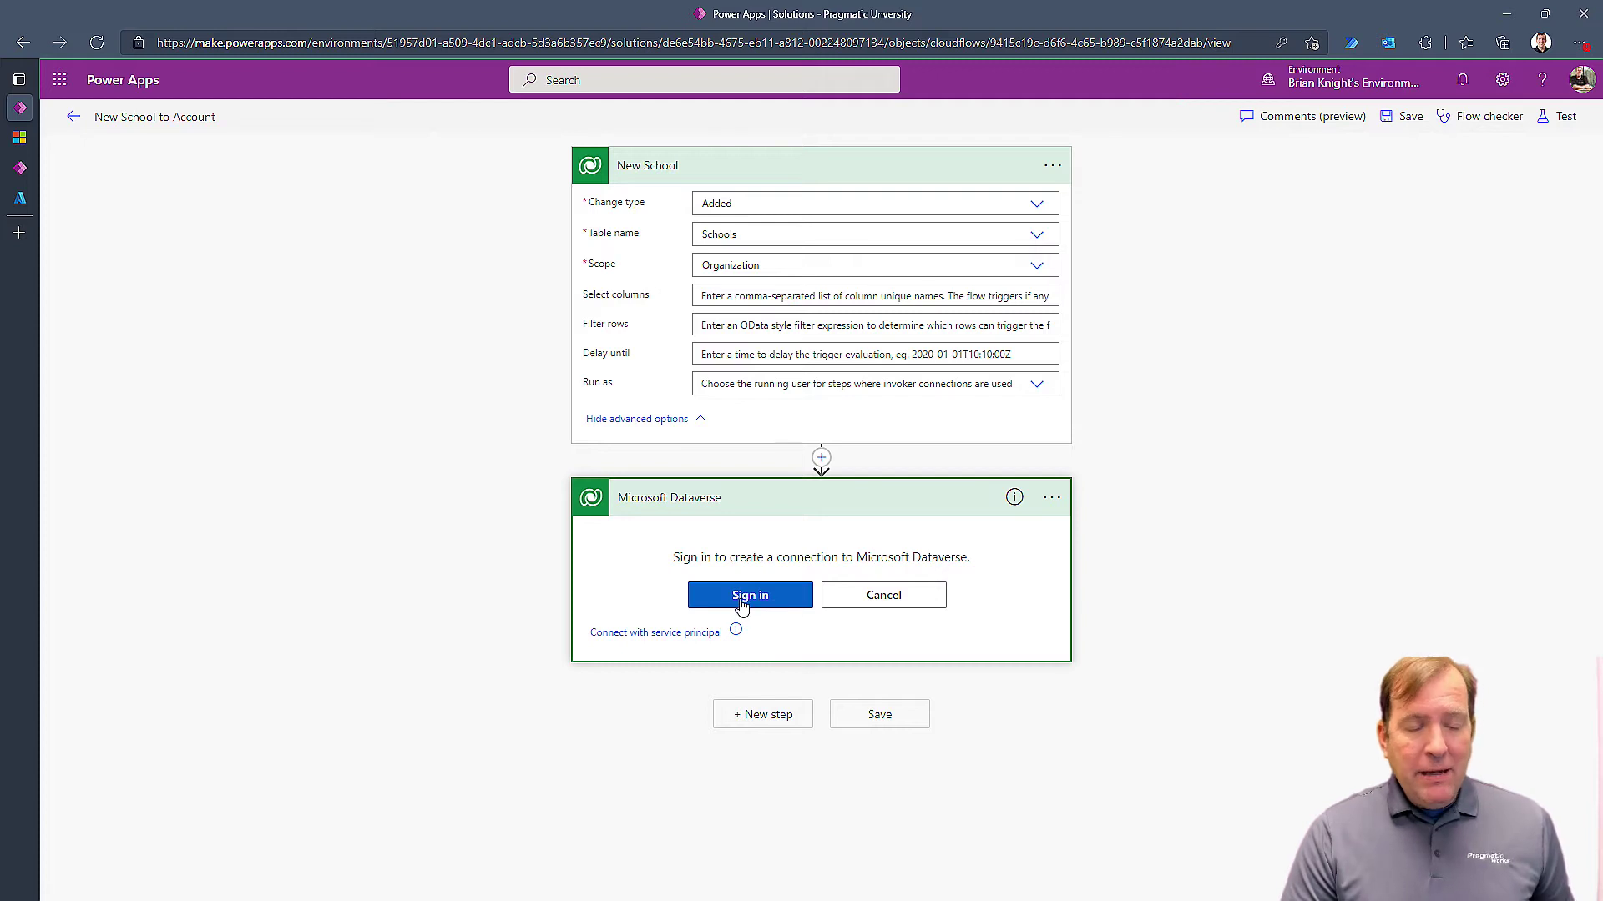
click(637, 635)
Name the new service-principal Dataverse connection YouTube Temp Test.
click(742, 546)
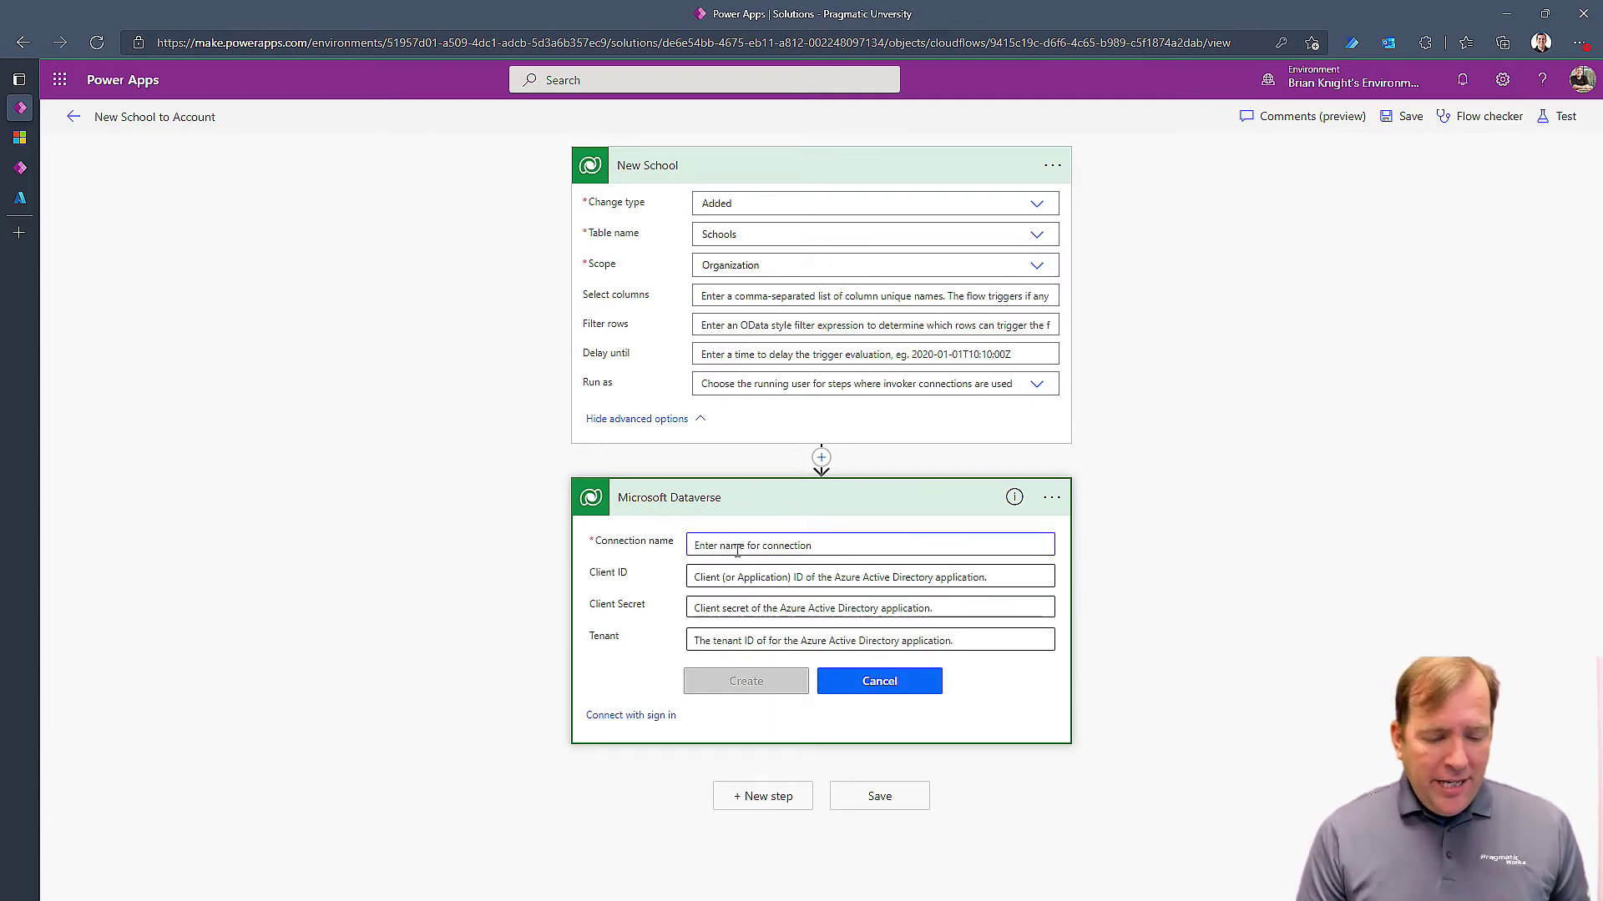
text(V)
text(ouTube )
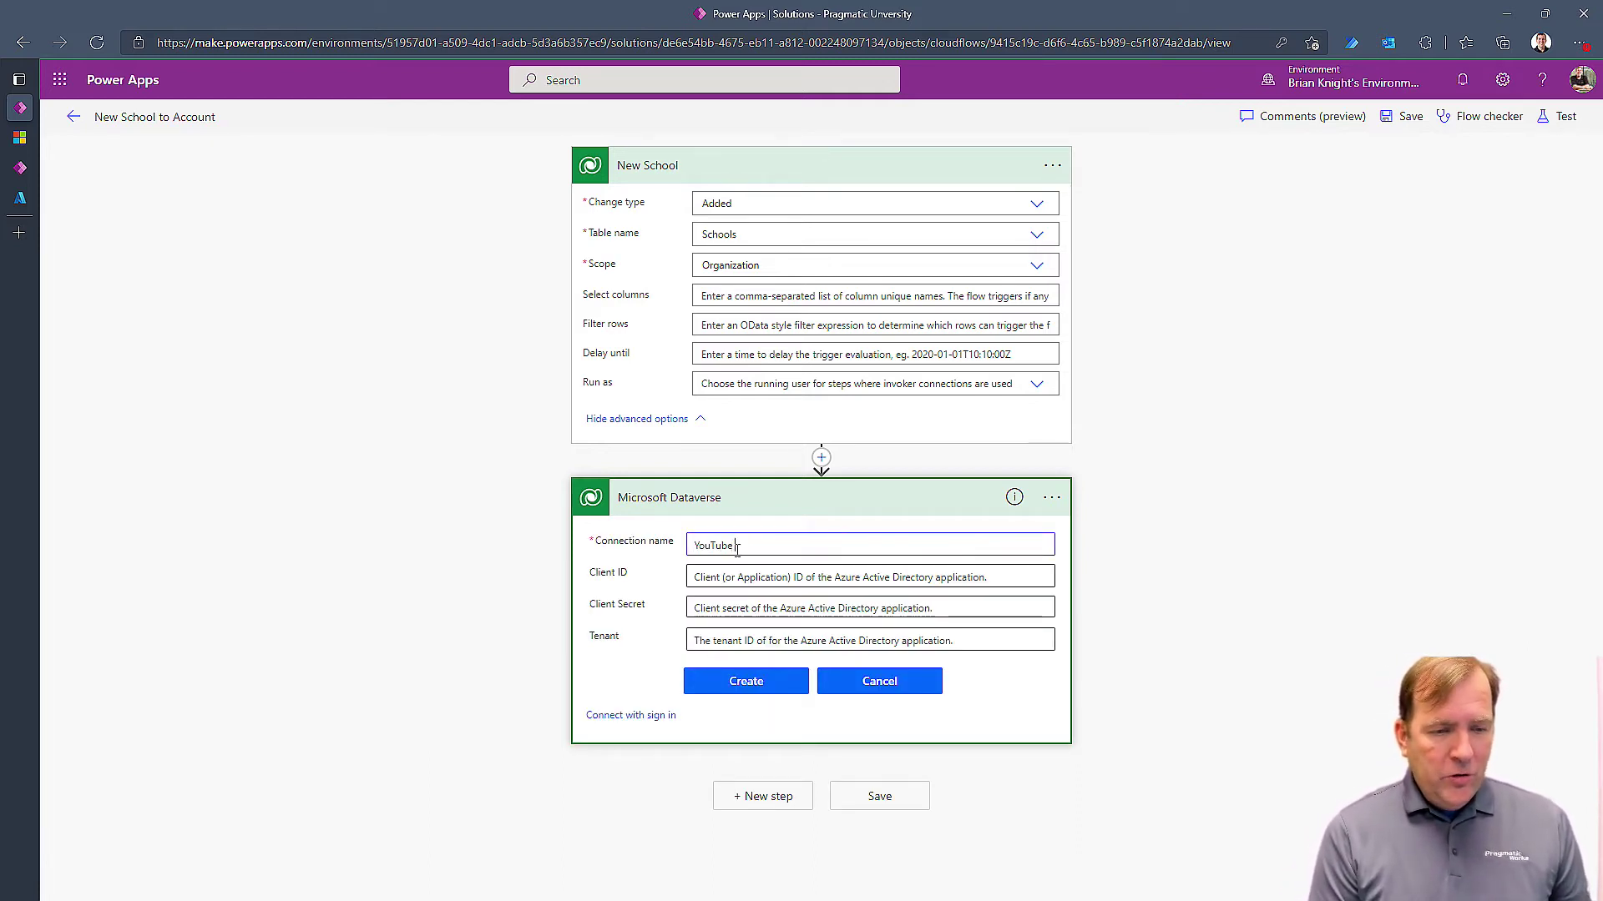
text(Temp Test)
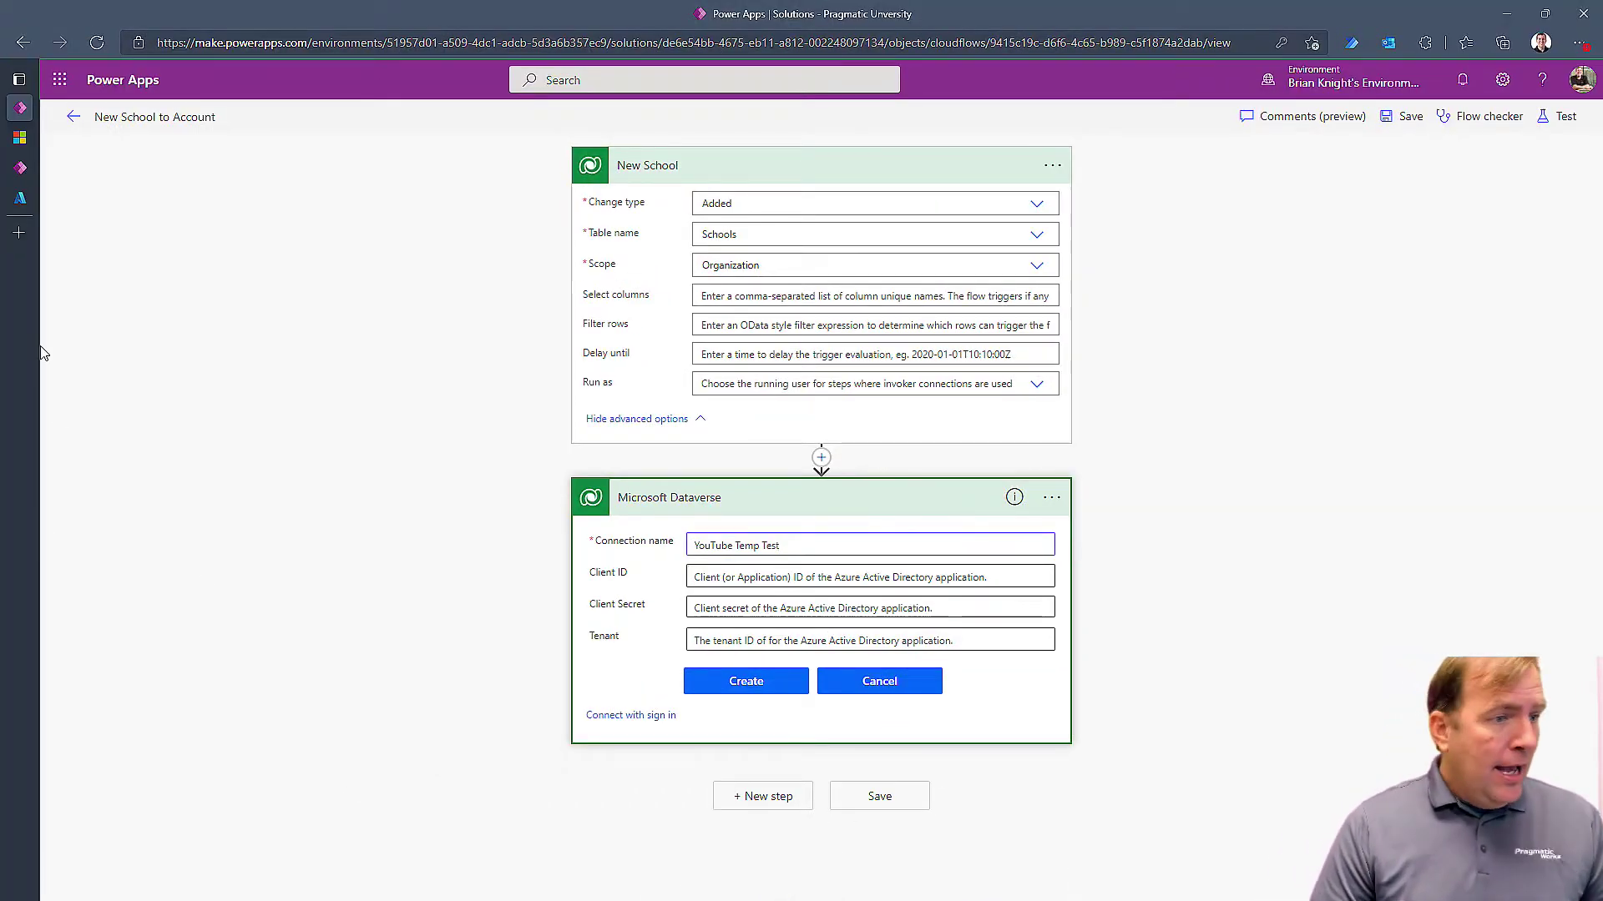
mouse_move(20, 176)
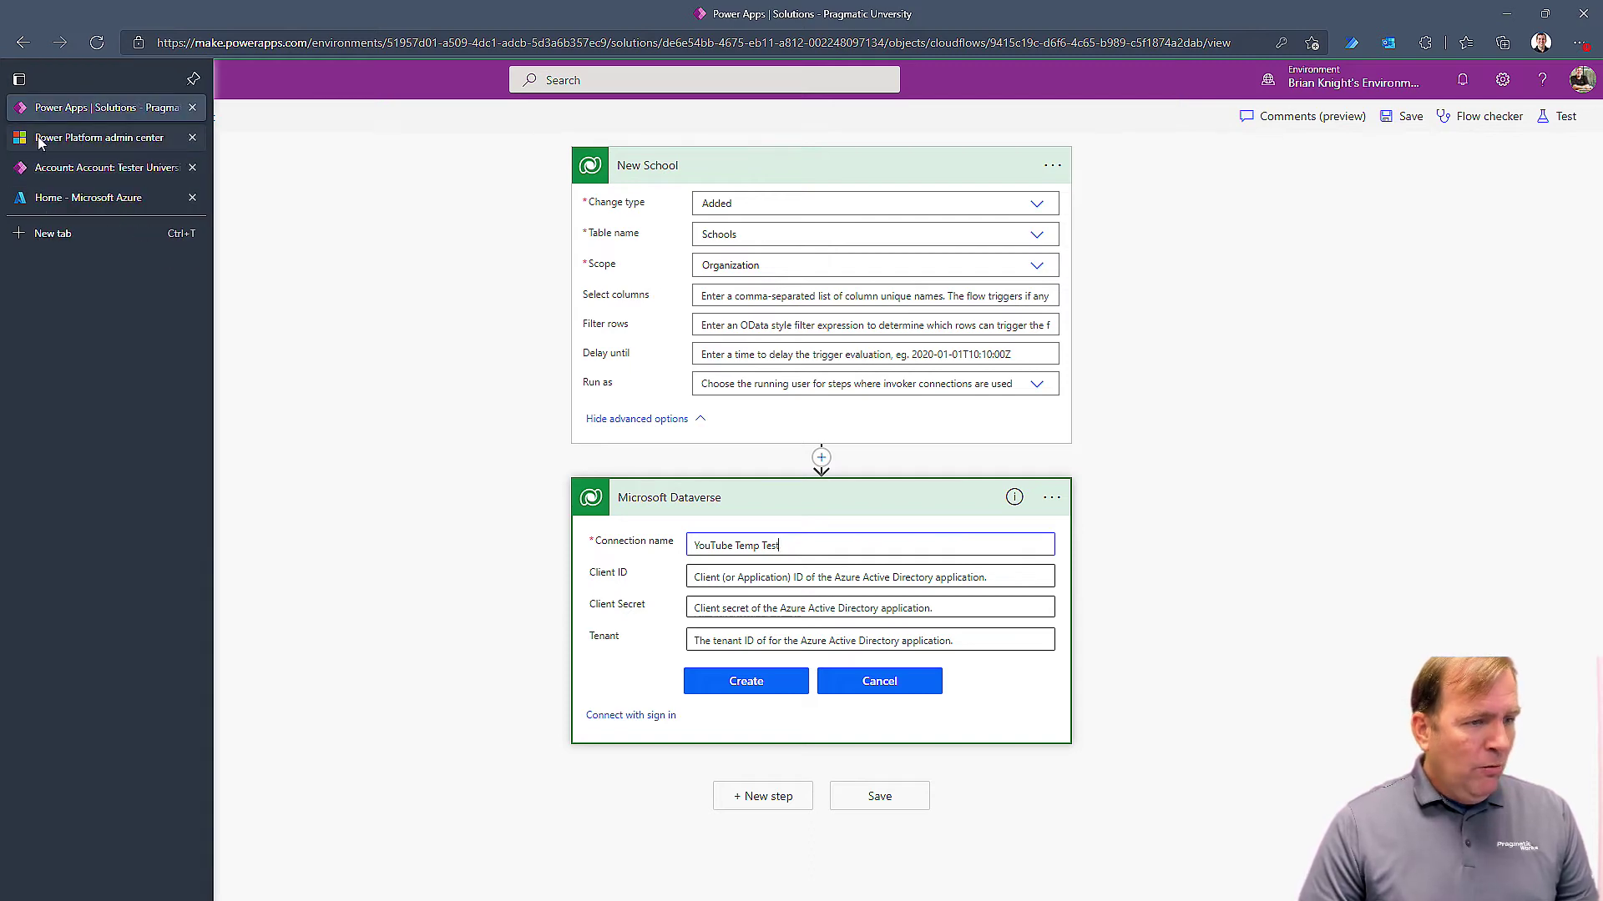
click(38, 137)
Copy the Azure Active Directory tenant ID into the Dataverse connection's Tenant field.
click(83, 197)
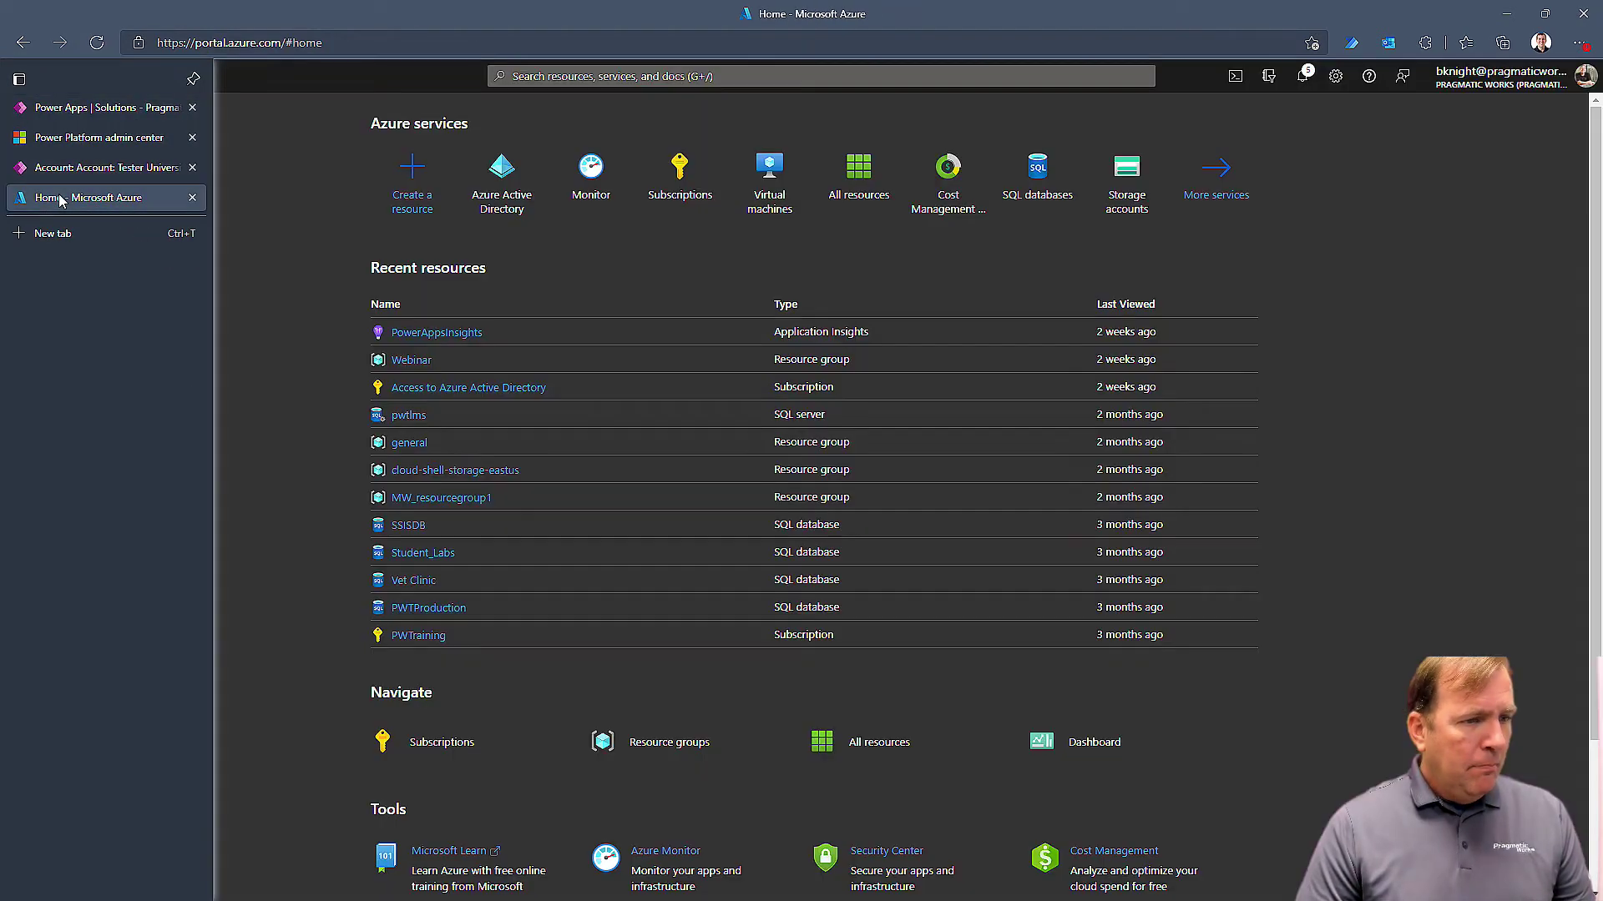
click(507, 180)
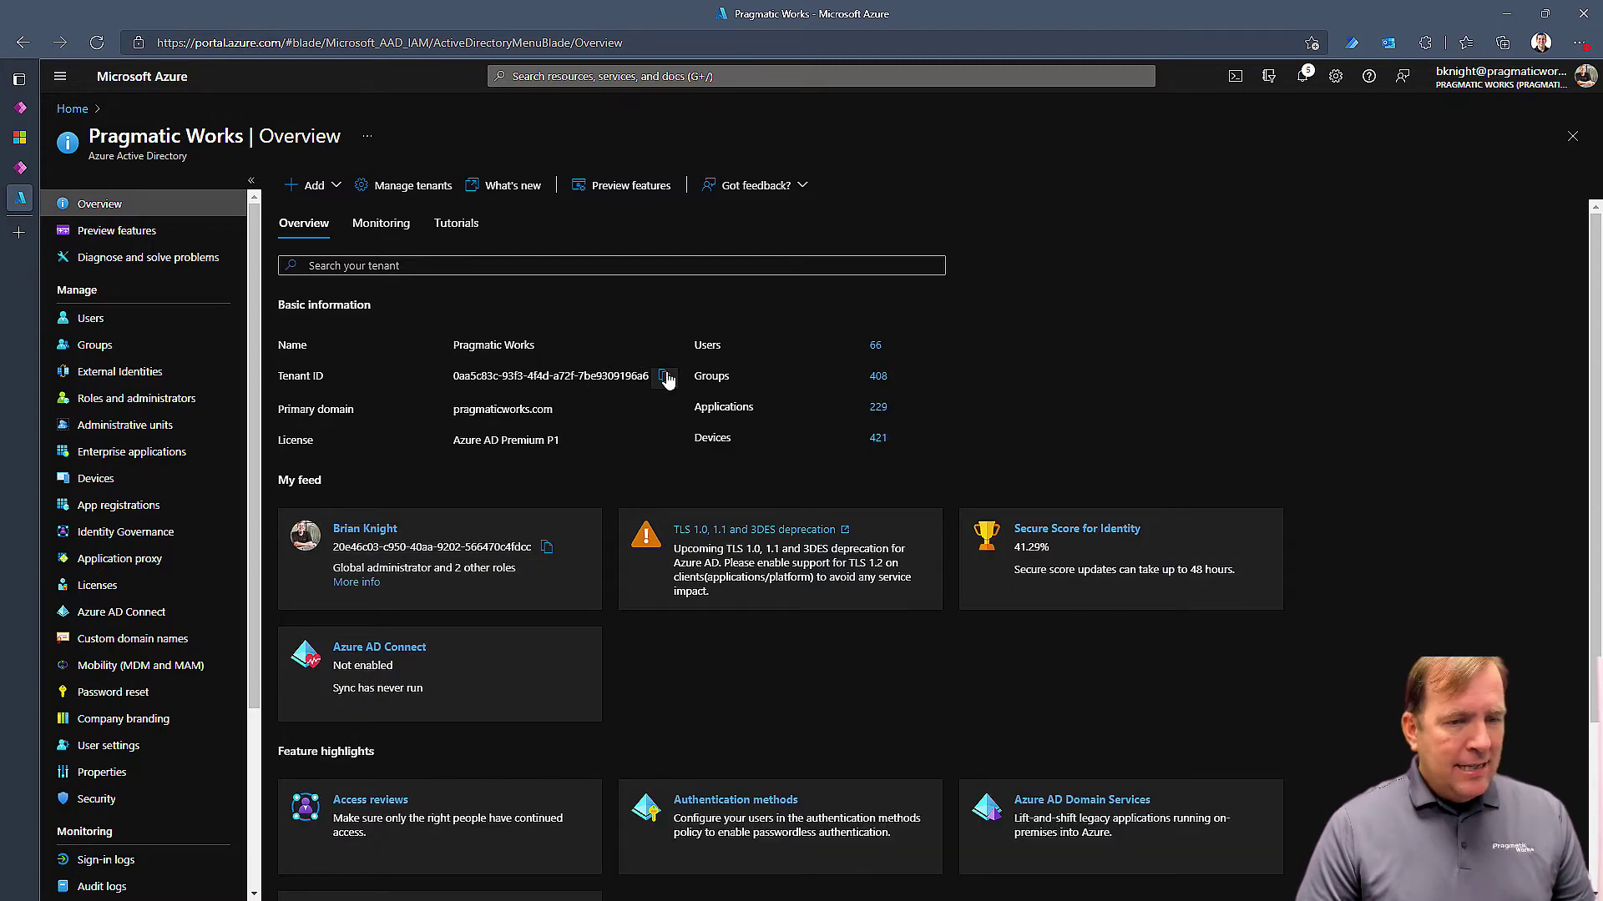
key(ctrl+2)
key(ctrl+1)
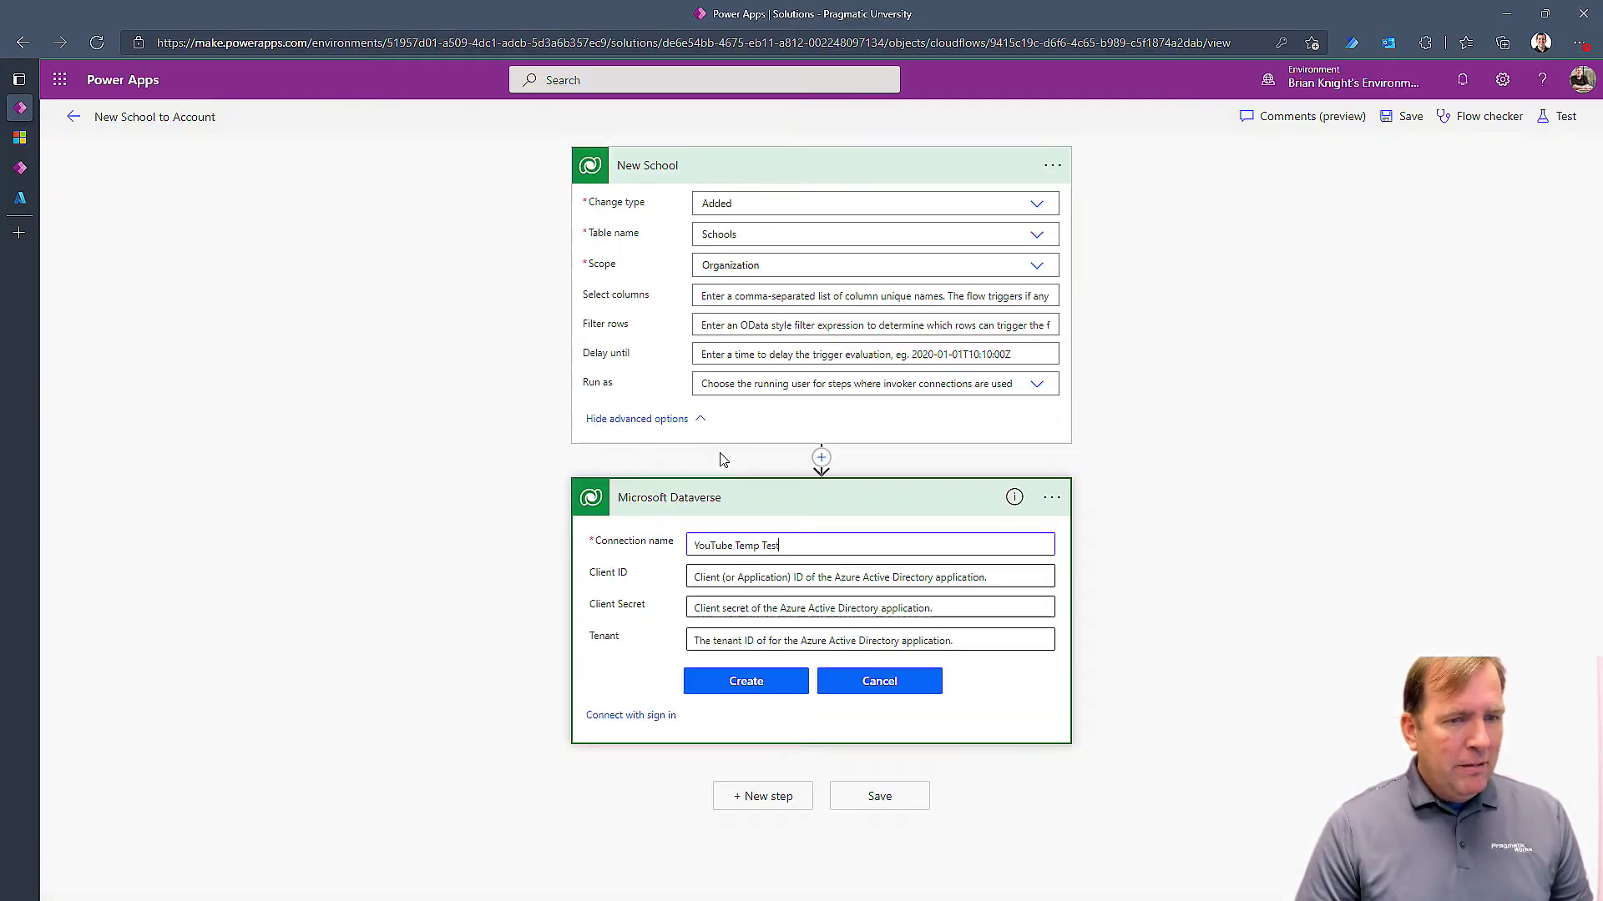
click(717, 631)
key(ctrl+v)
click(472, 539)
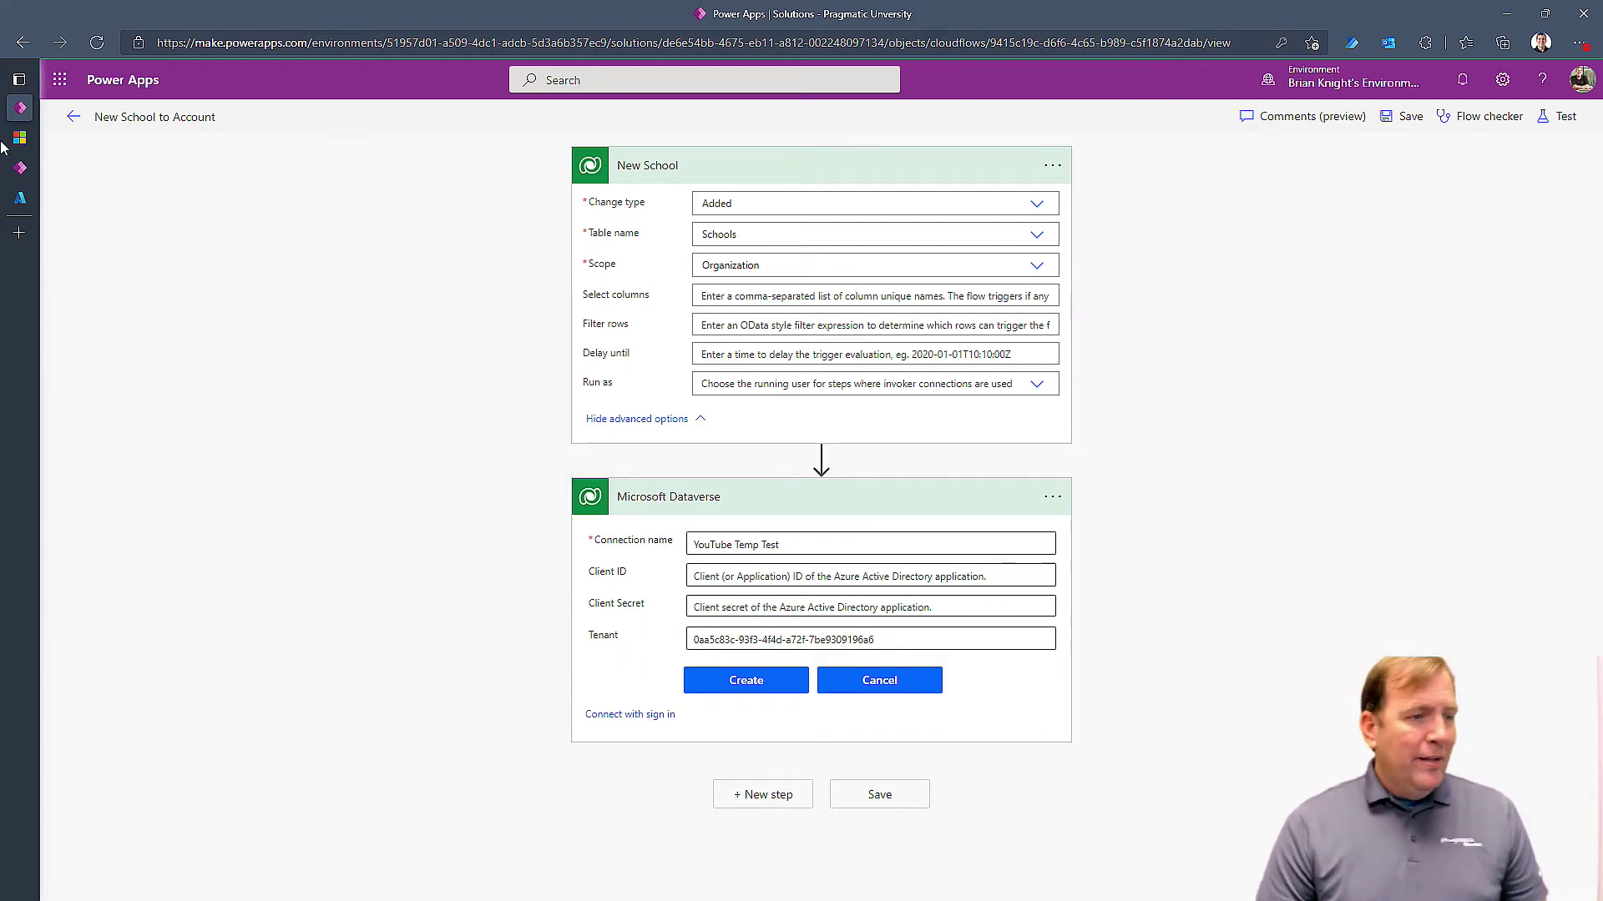
Go back to the Azure Active Directory overview in the Azure portal.
click(38, 142)
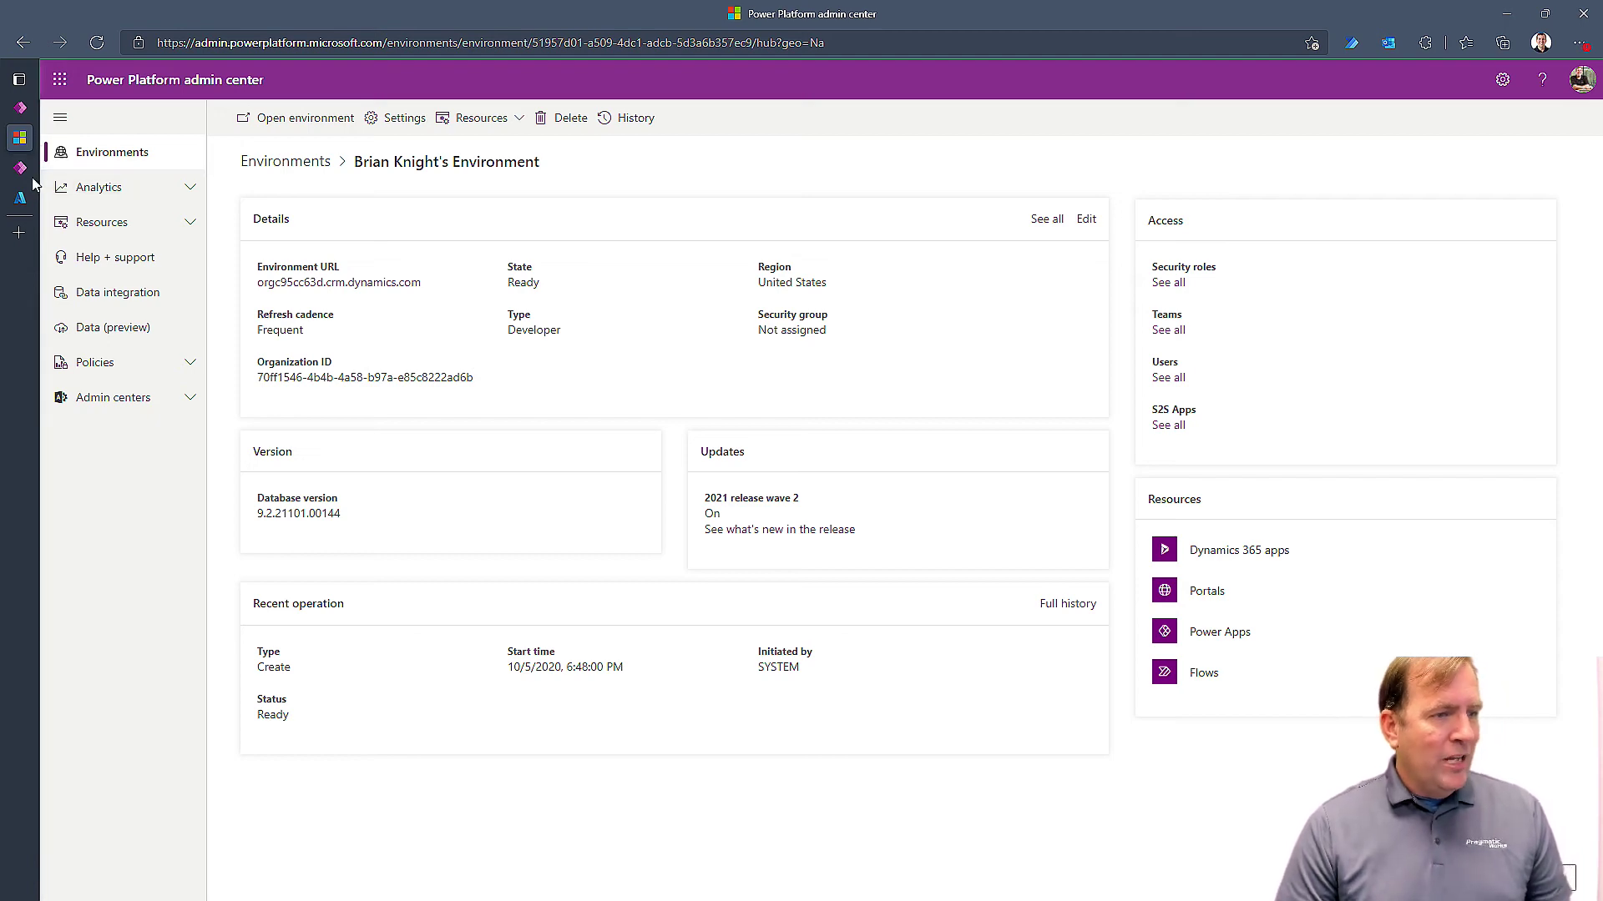
click(20, 171)
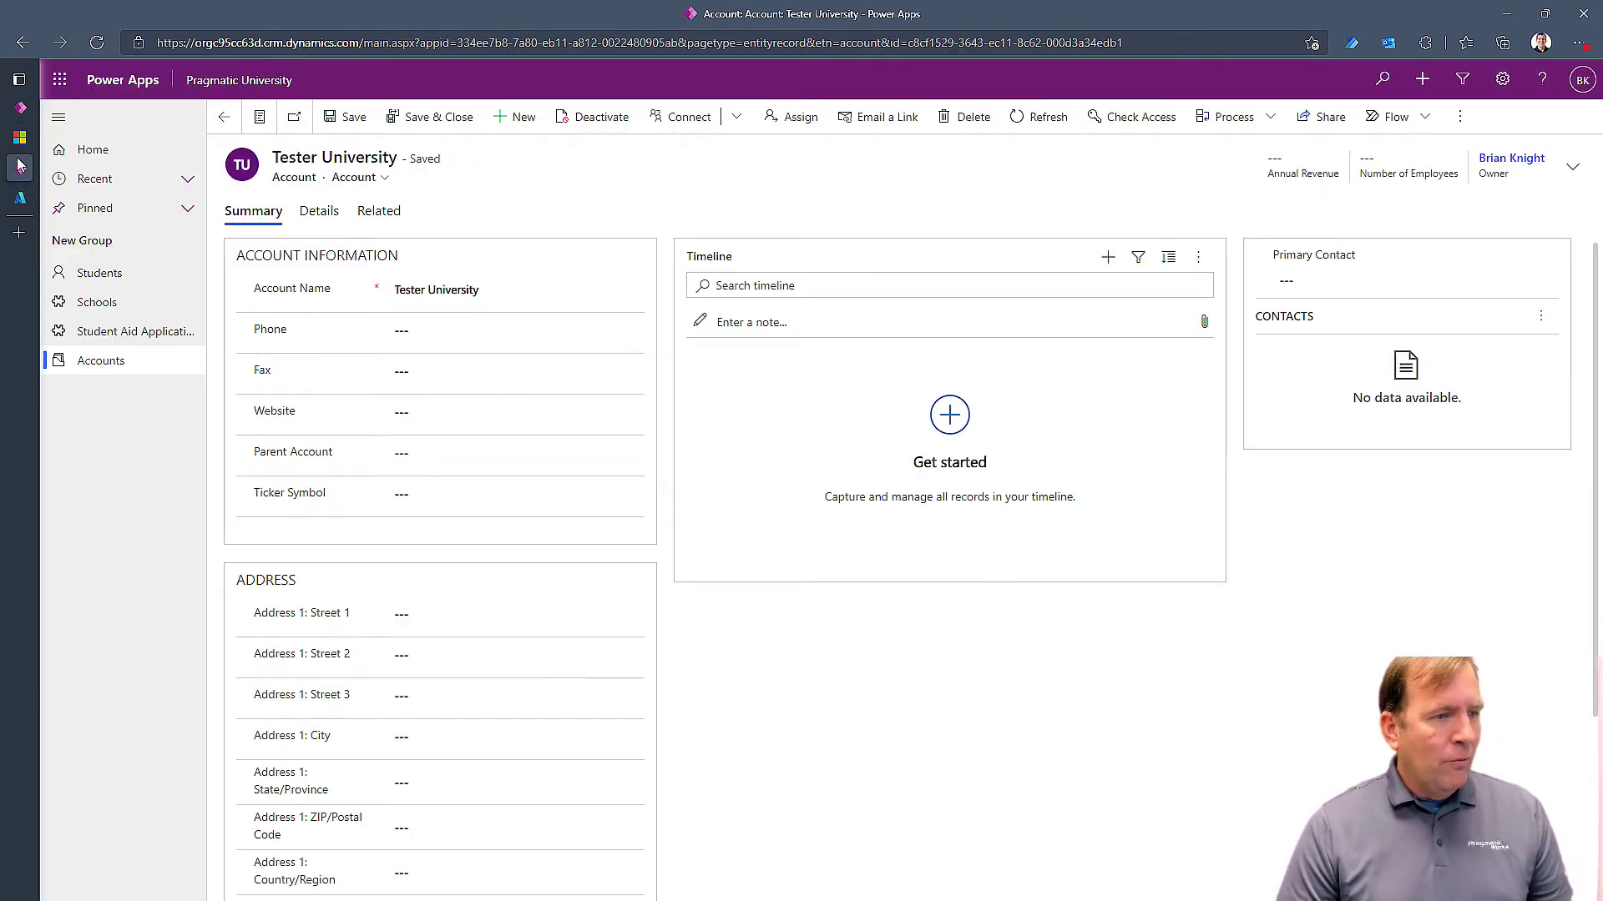
mouse_move(20, 140)
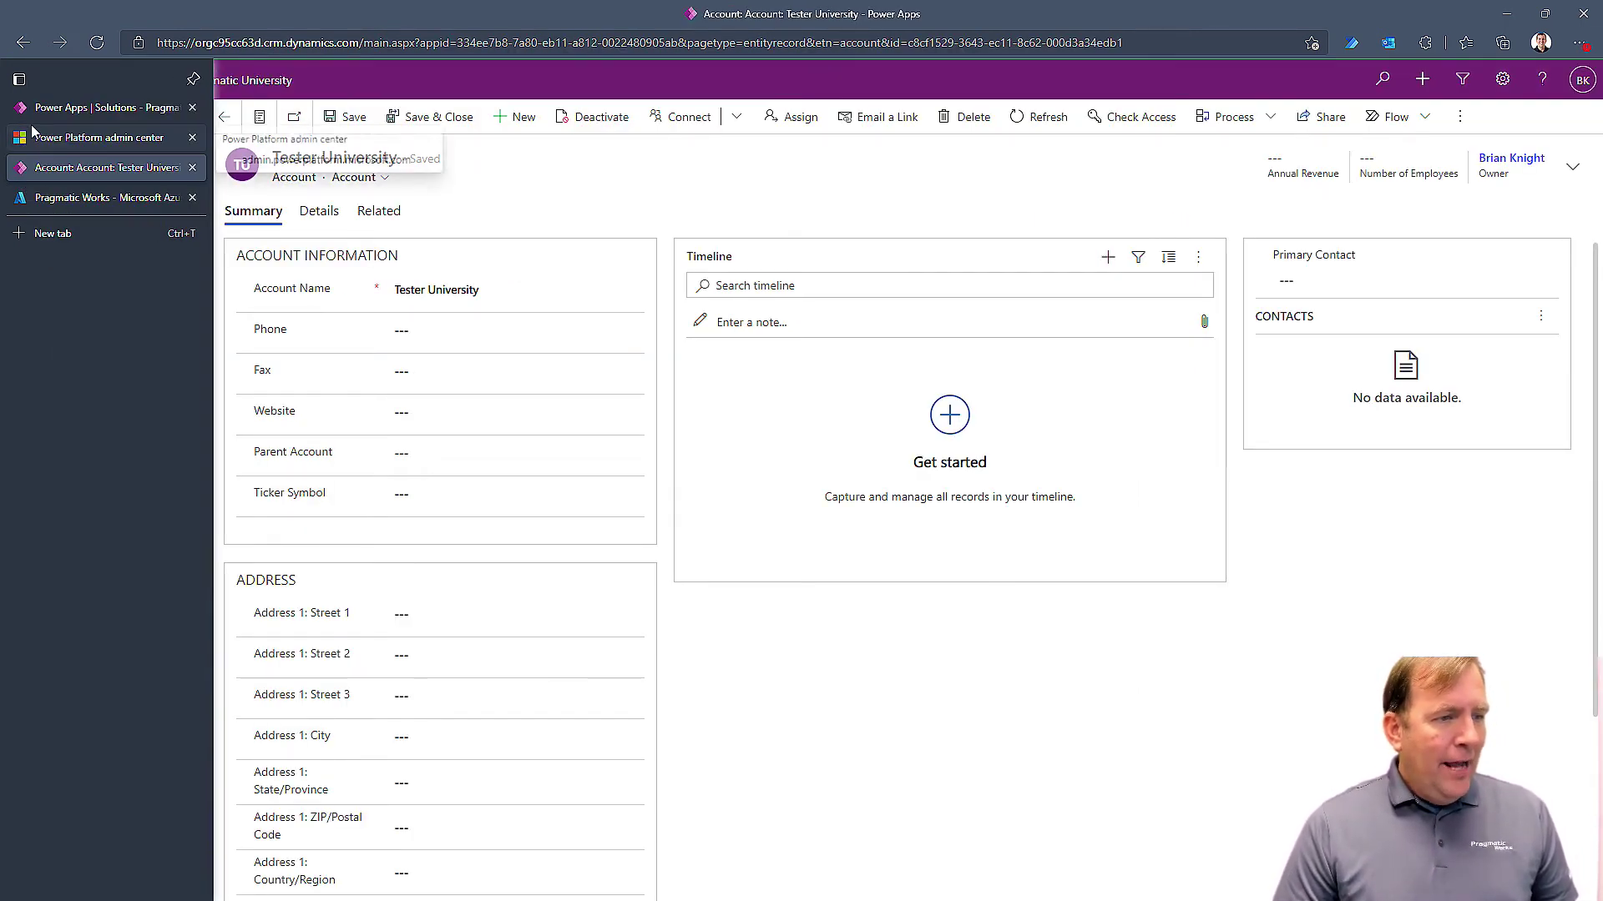
click(84, 198)
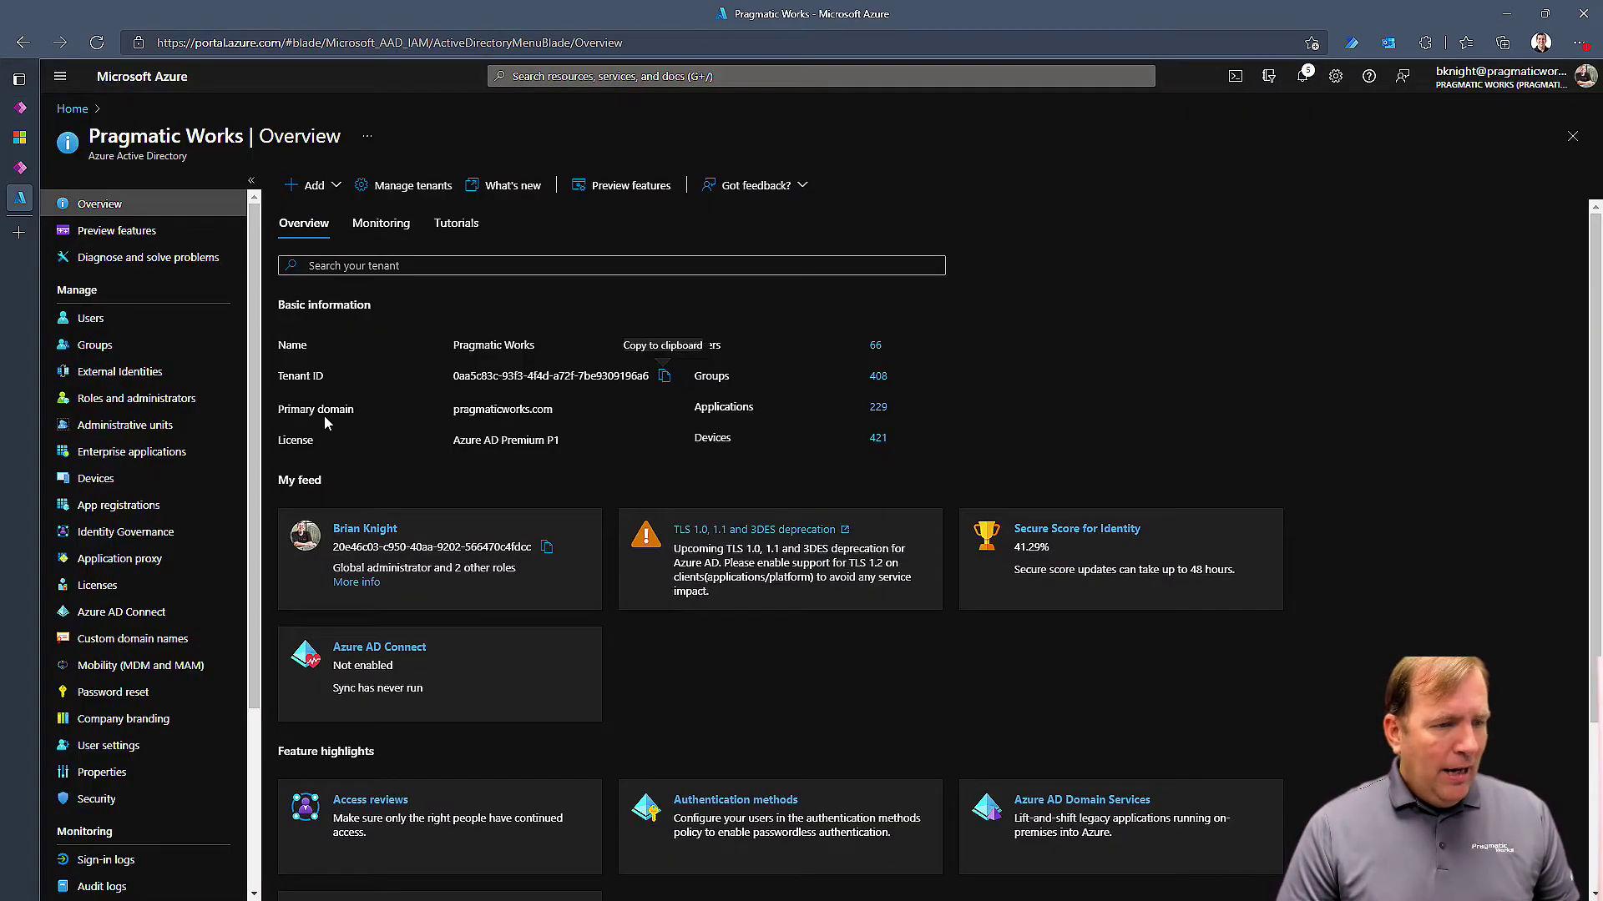
Register a single-tenant app named Temp YouTube DELETE NOW and copy its application (client) ID.
click(151, 504)
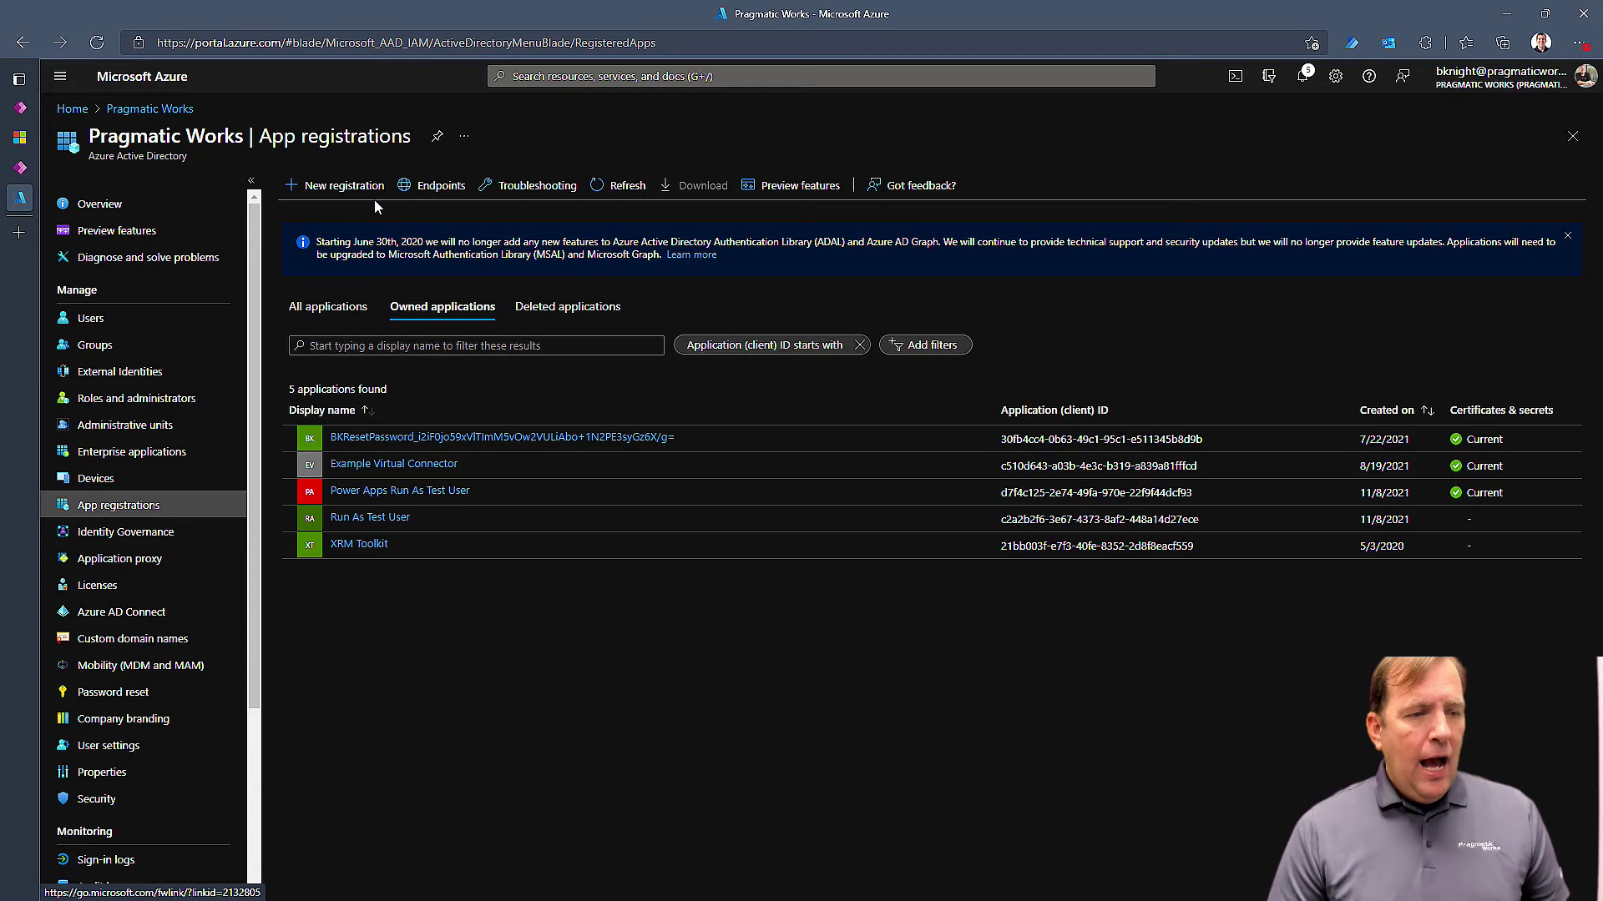
click(345, 185)
click(418, 250)
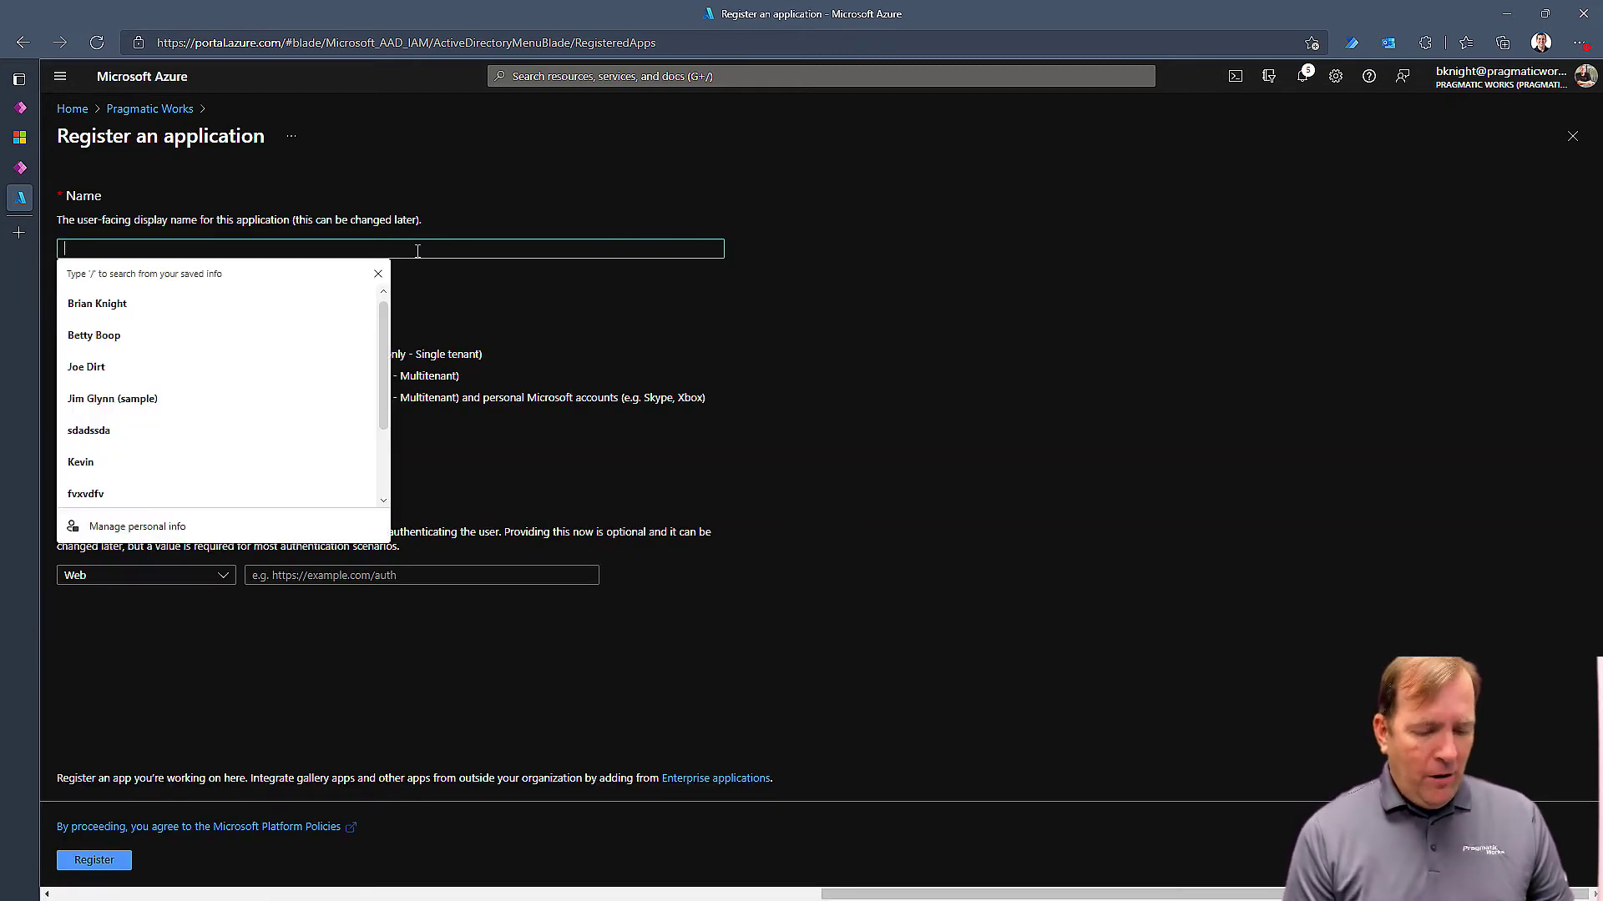
text(Temp YouTube DELETE NOW)
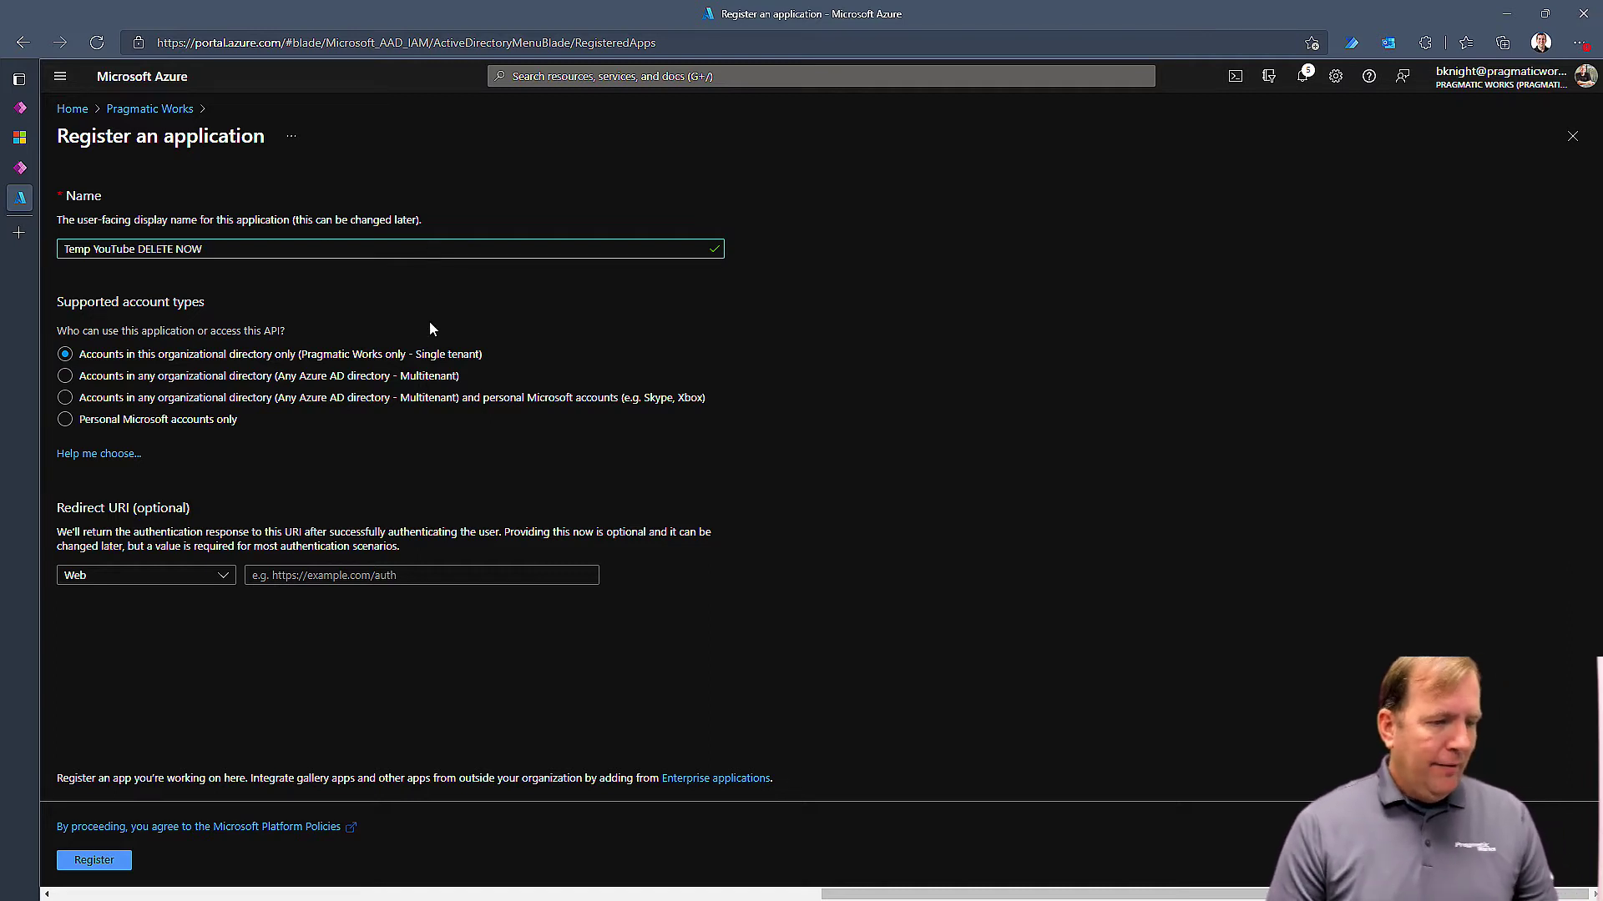
click(94, 858)
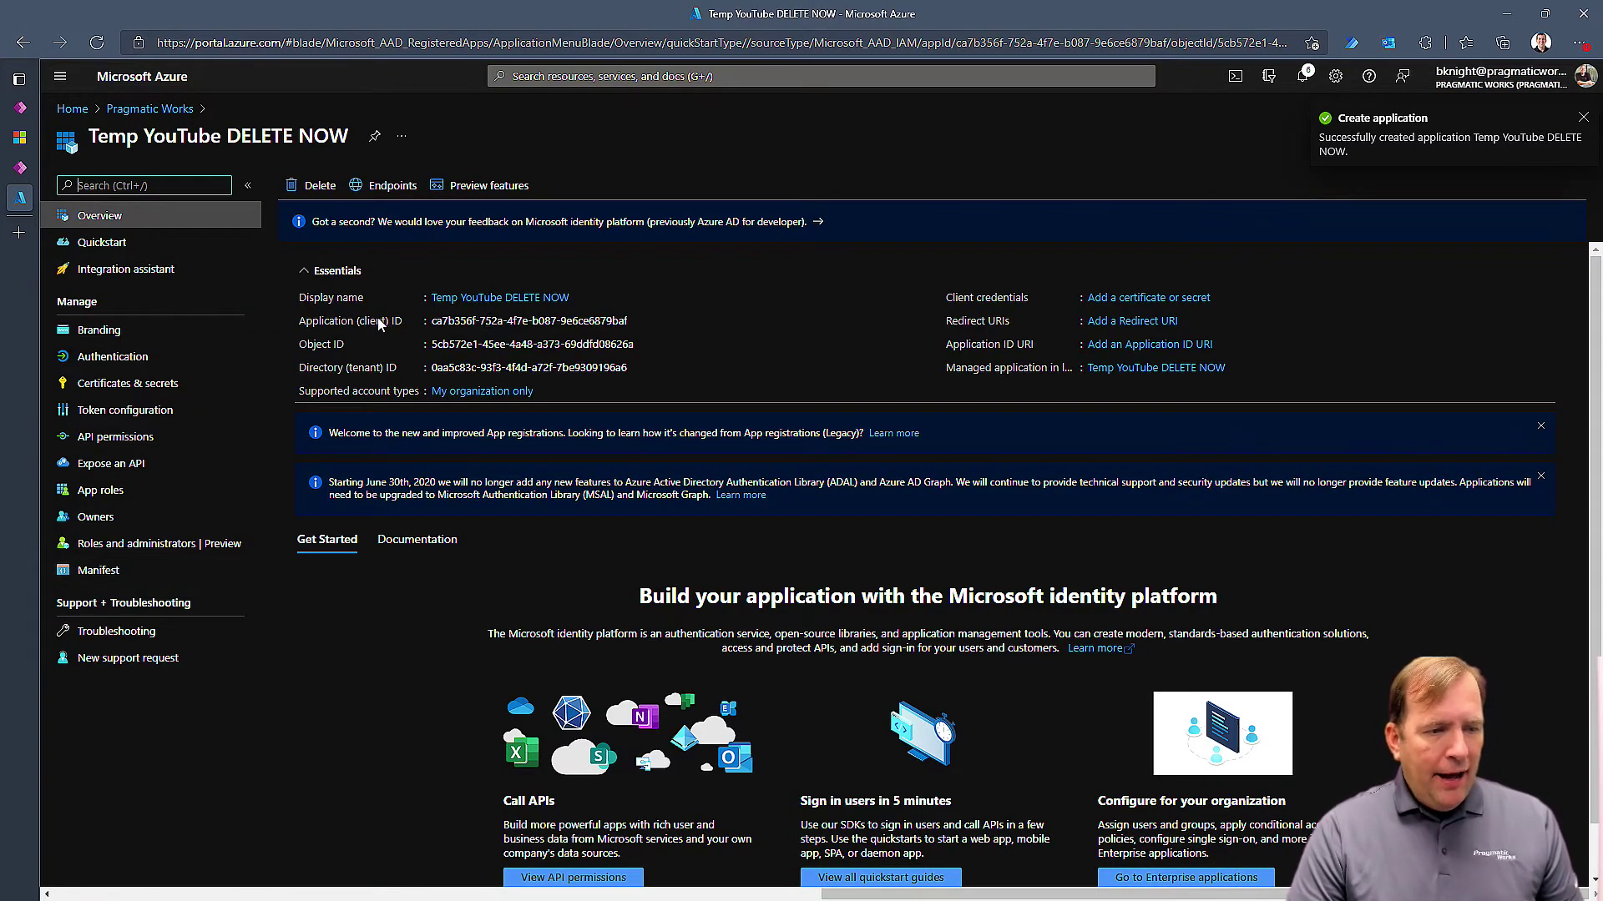
click(640, 321)
Move between the browser pages and Notepad, closing the Bing search results tab.
key(ctrl+shift+Tab)
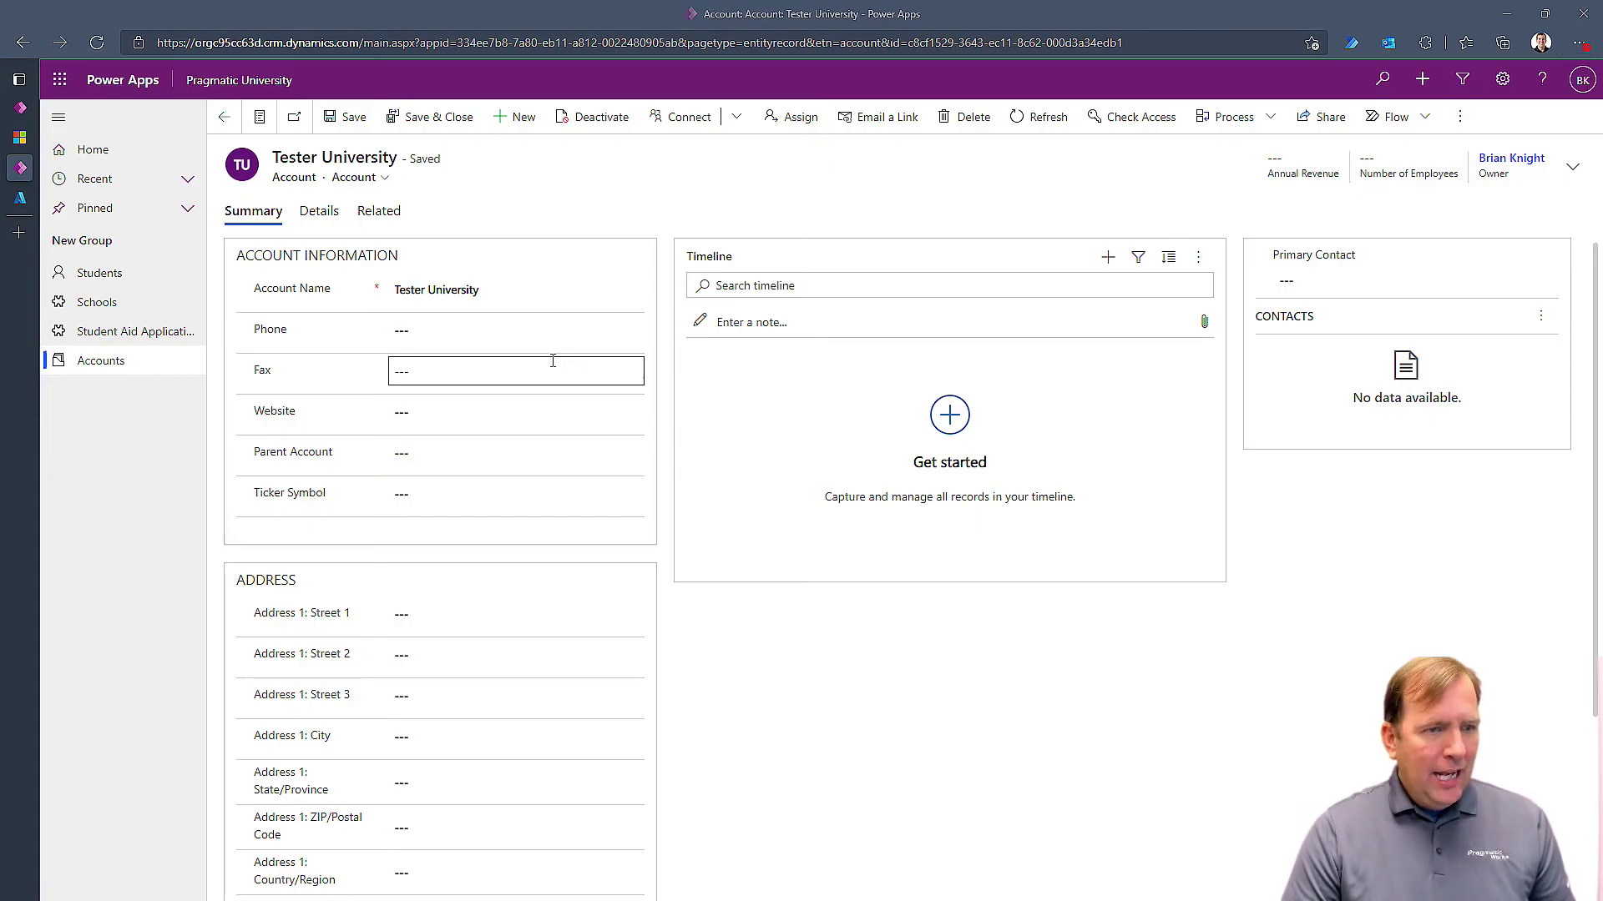
key(ctrl+shift+Tab)
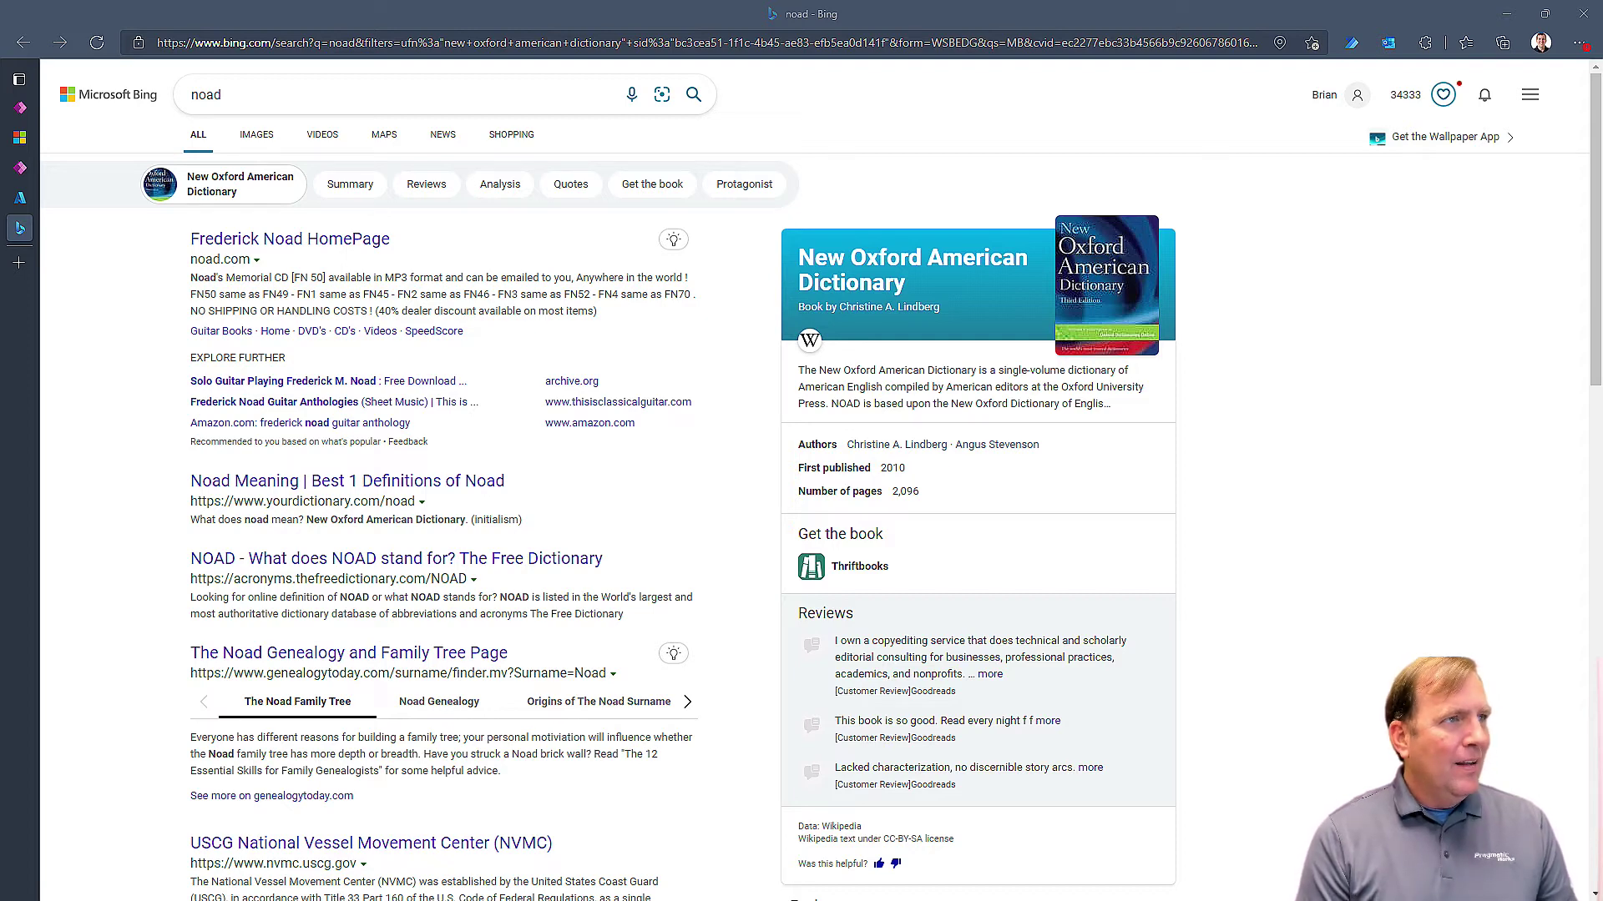
key(alt+Tab)
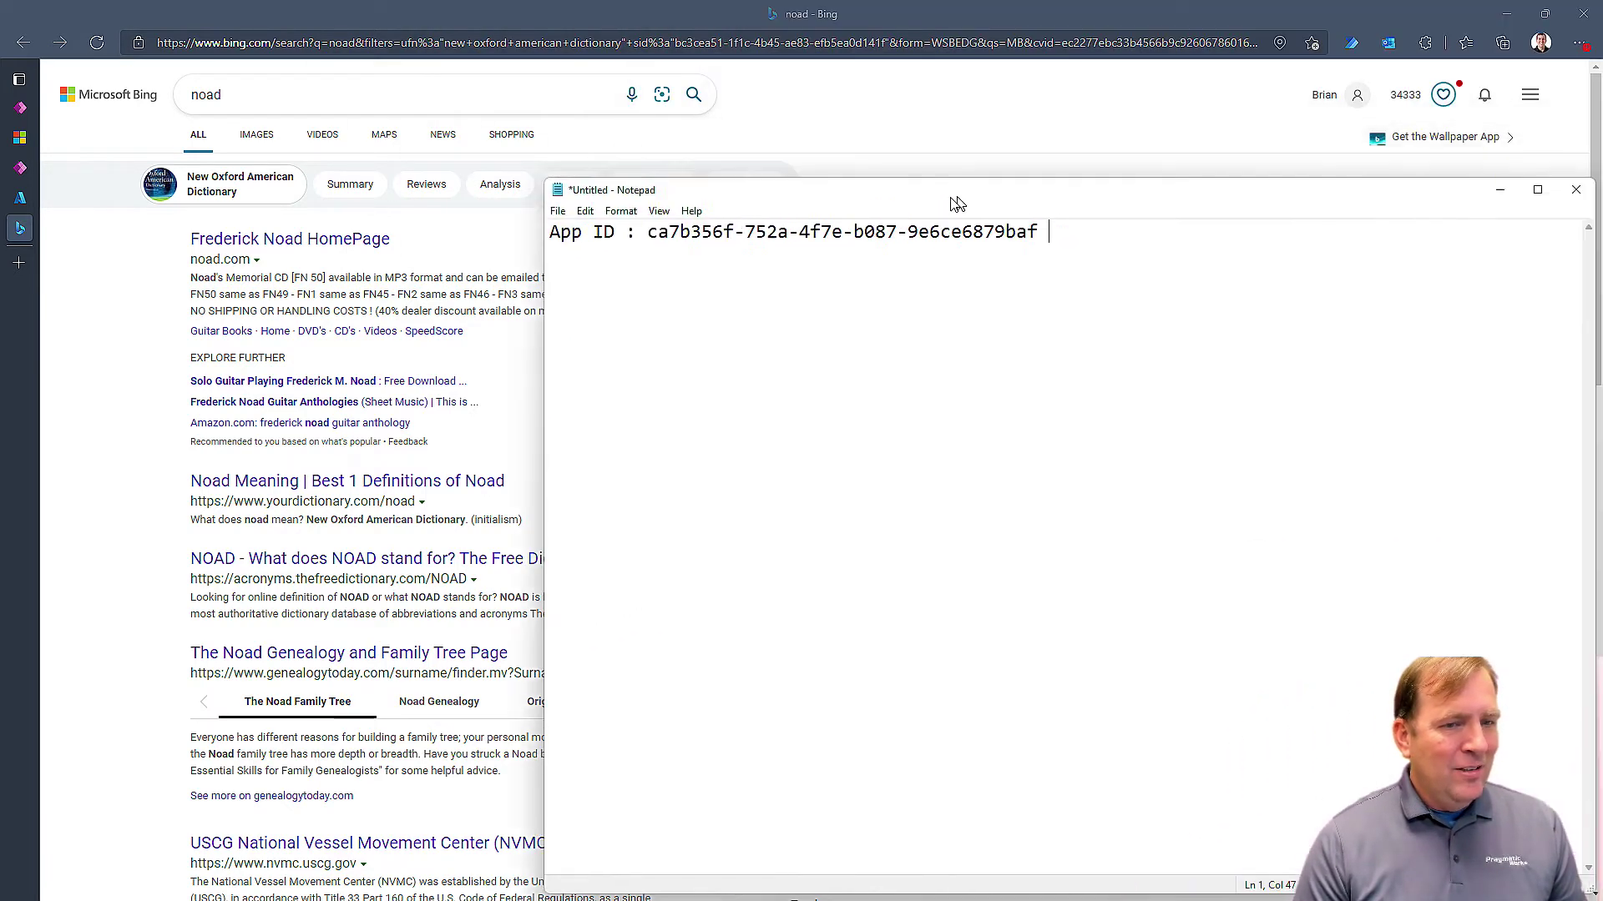
click(925, 102)
key(ctrl+w)
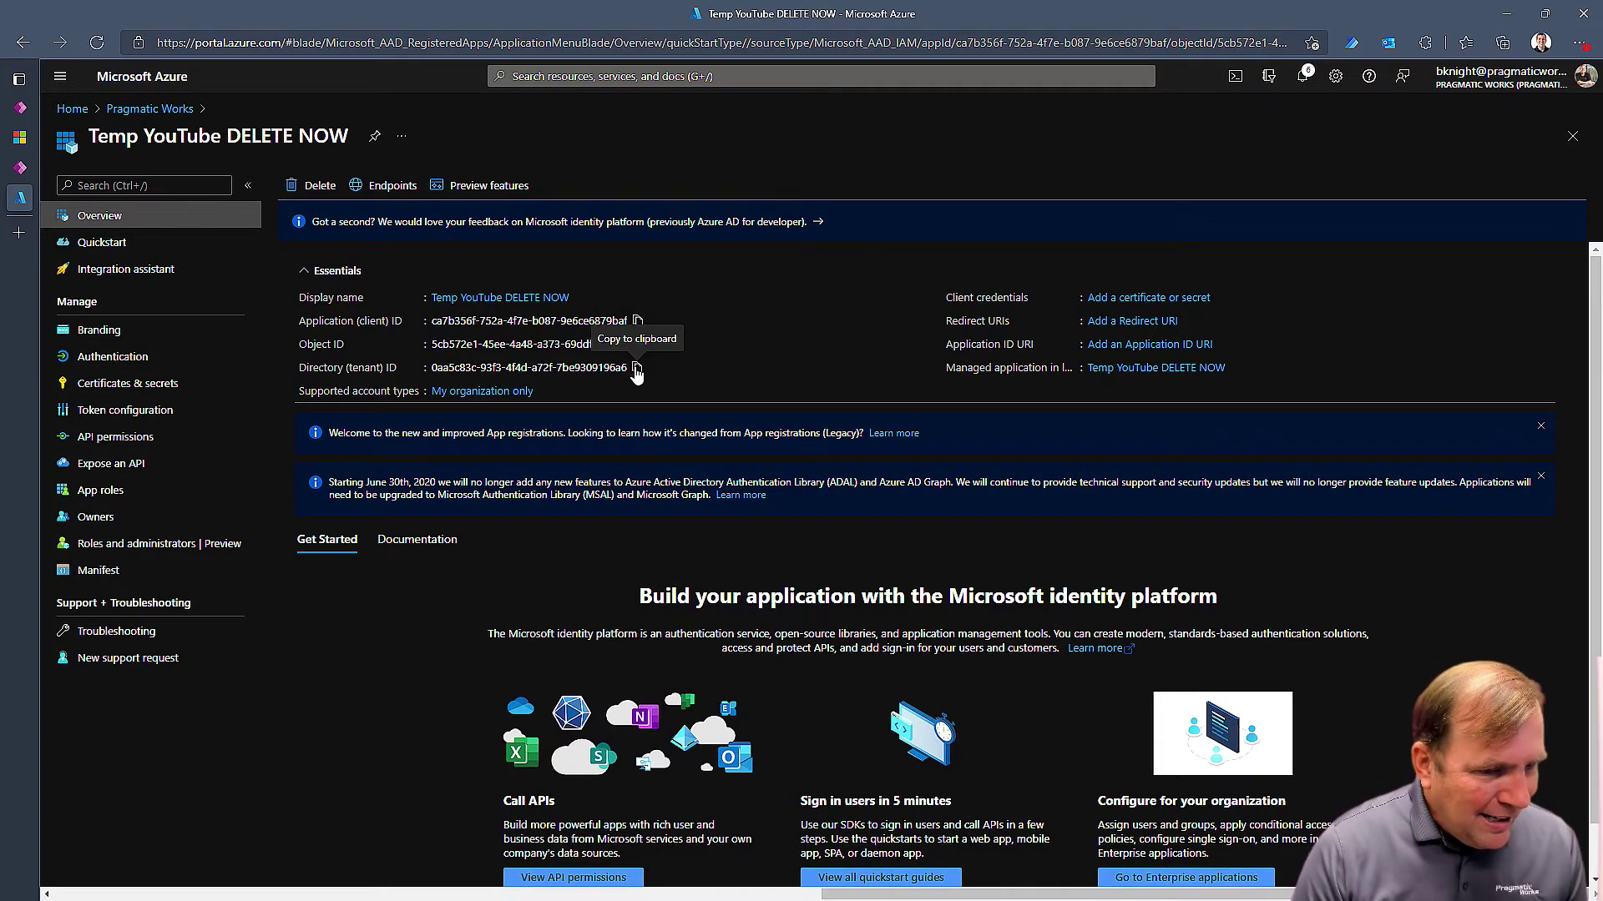
Add a 'Tenant:' line with the directory ID to the Notepad notes, then start a Secret line.
click(637, 321)
key(alt+Tab)
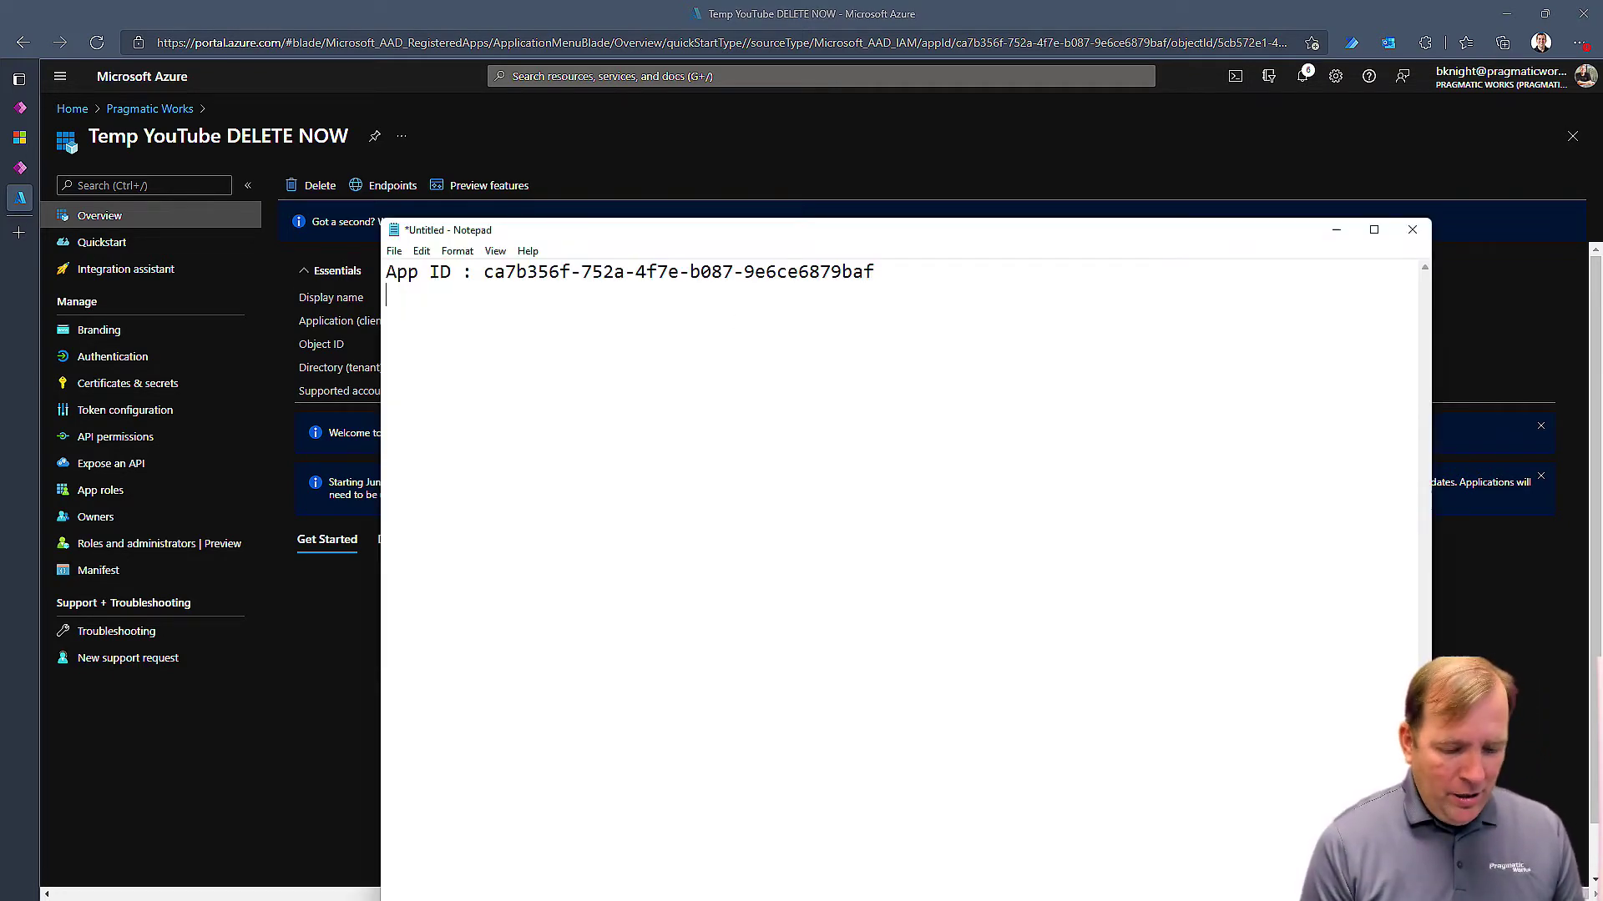
text(Tennant)
key(BackSpace)
key(BackSpace)
key(BackSpace)
key(BackSpace)
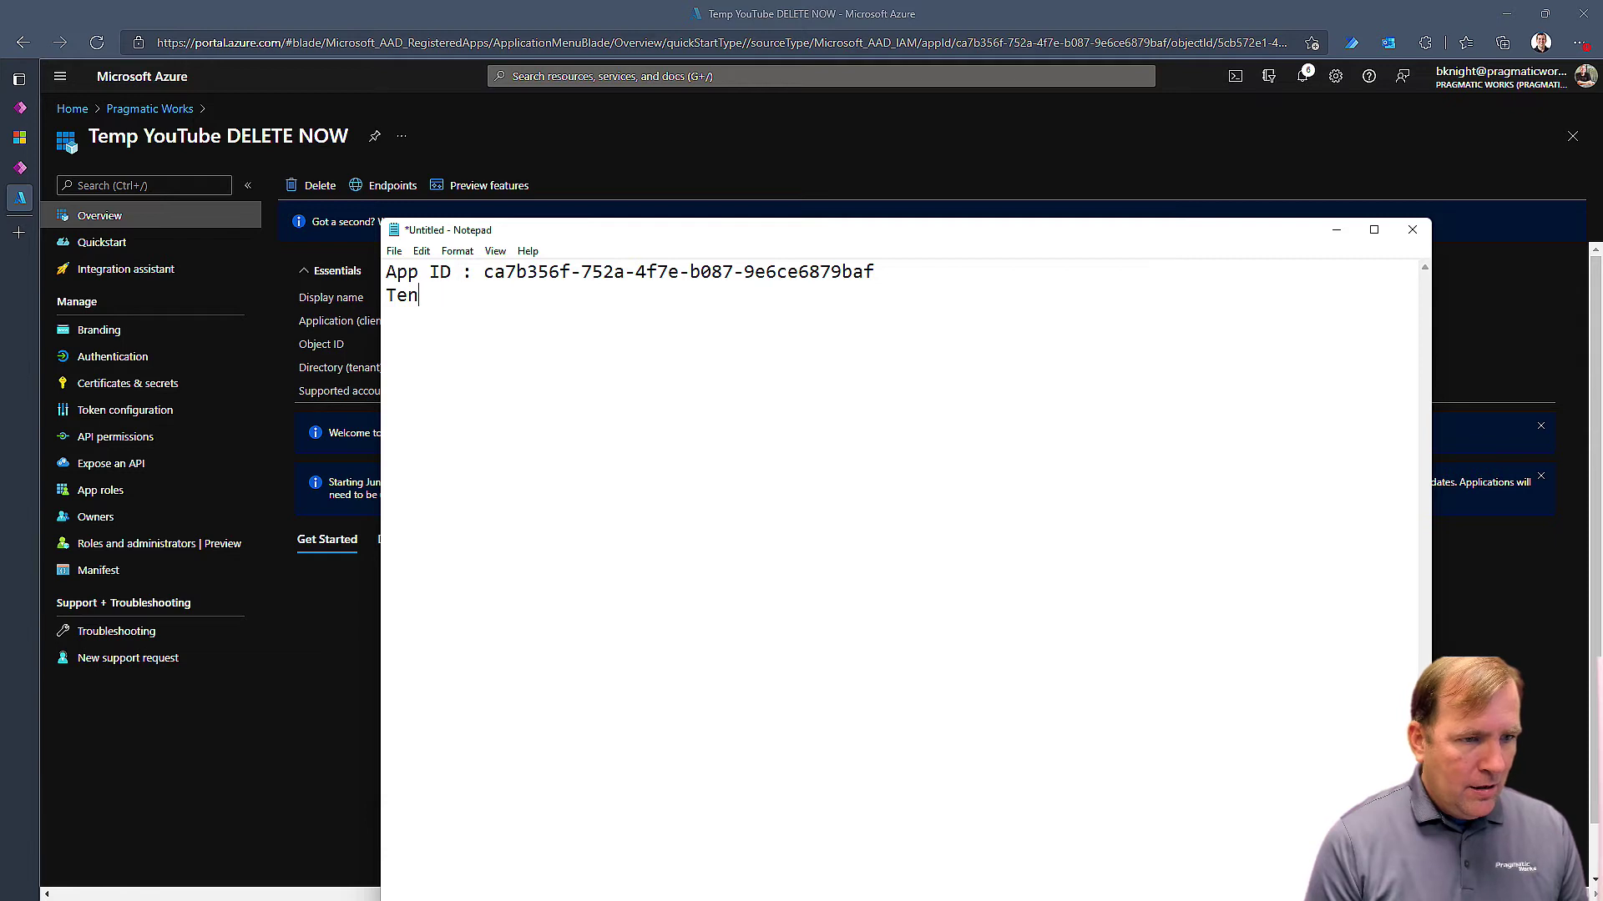
text(ant:)
key(ctrl+v)
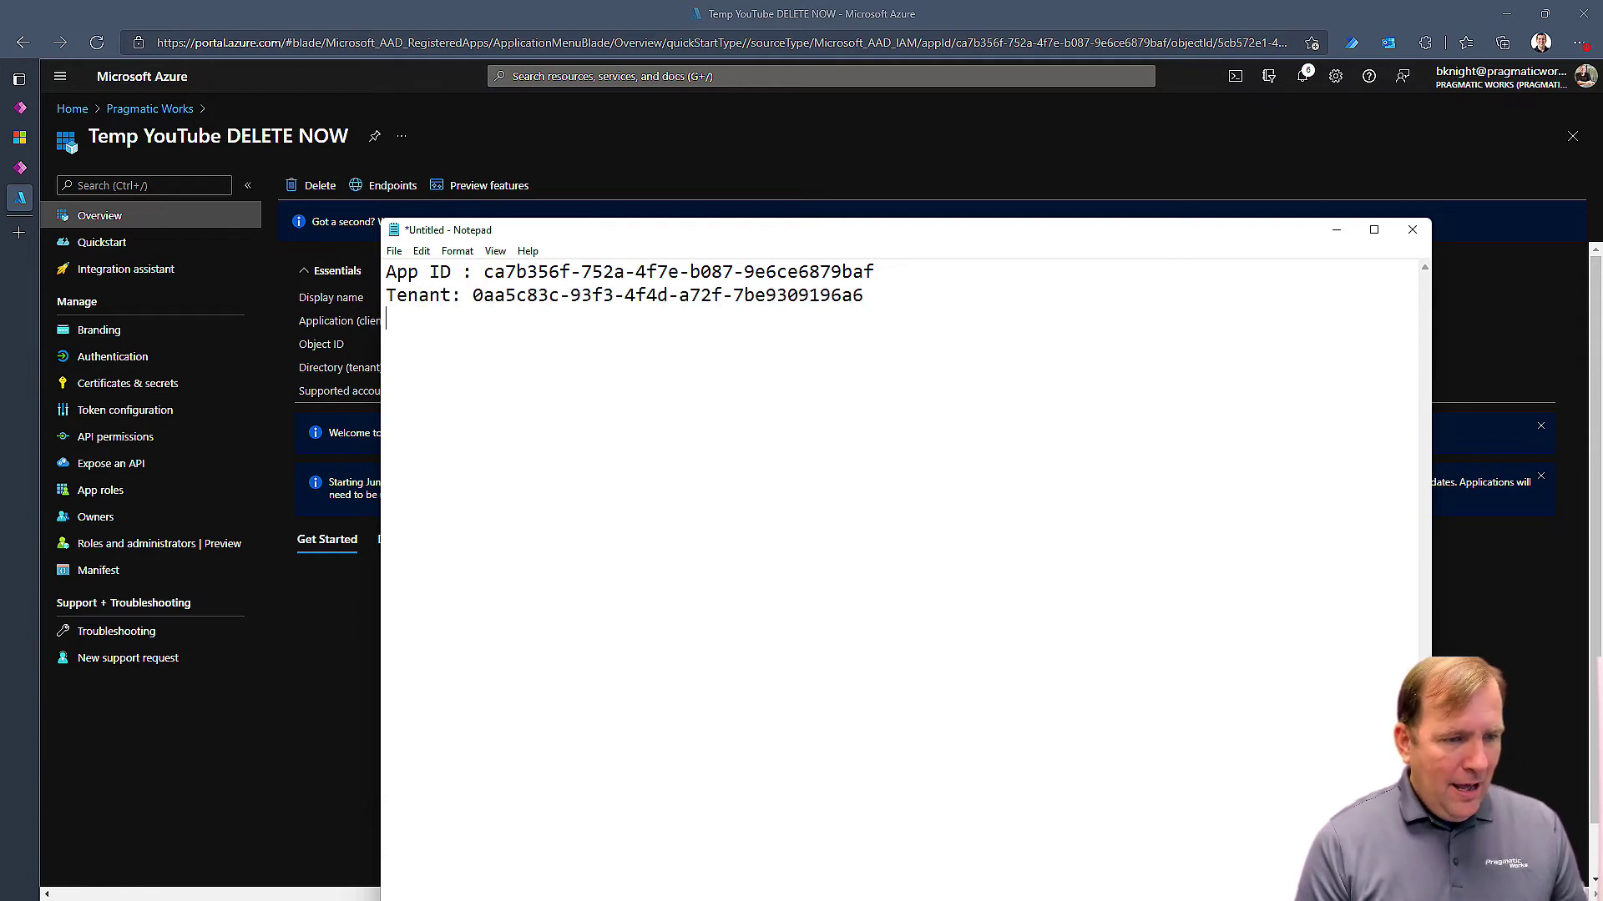
text(Secre)
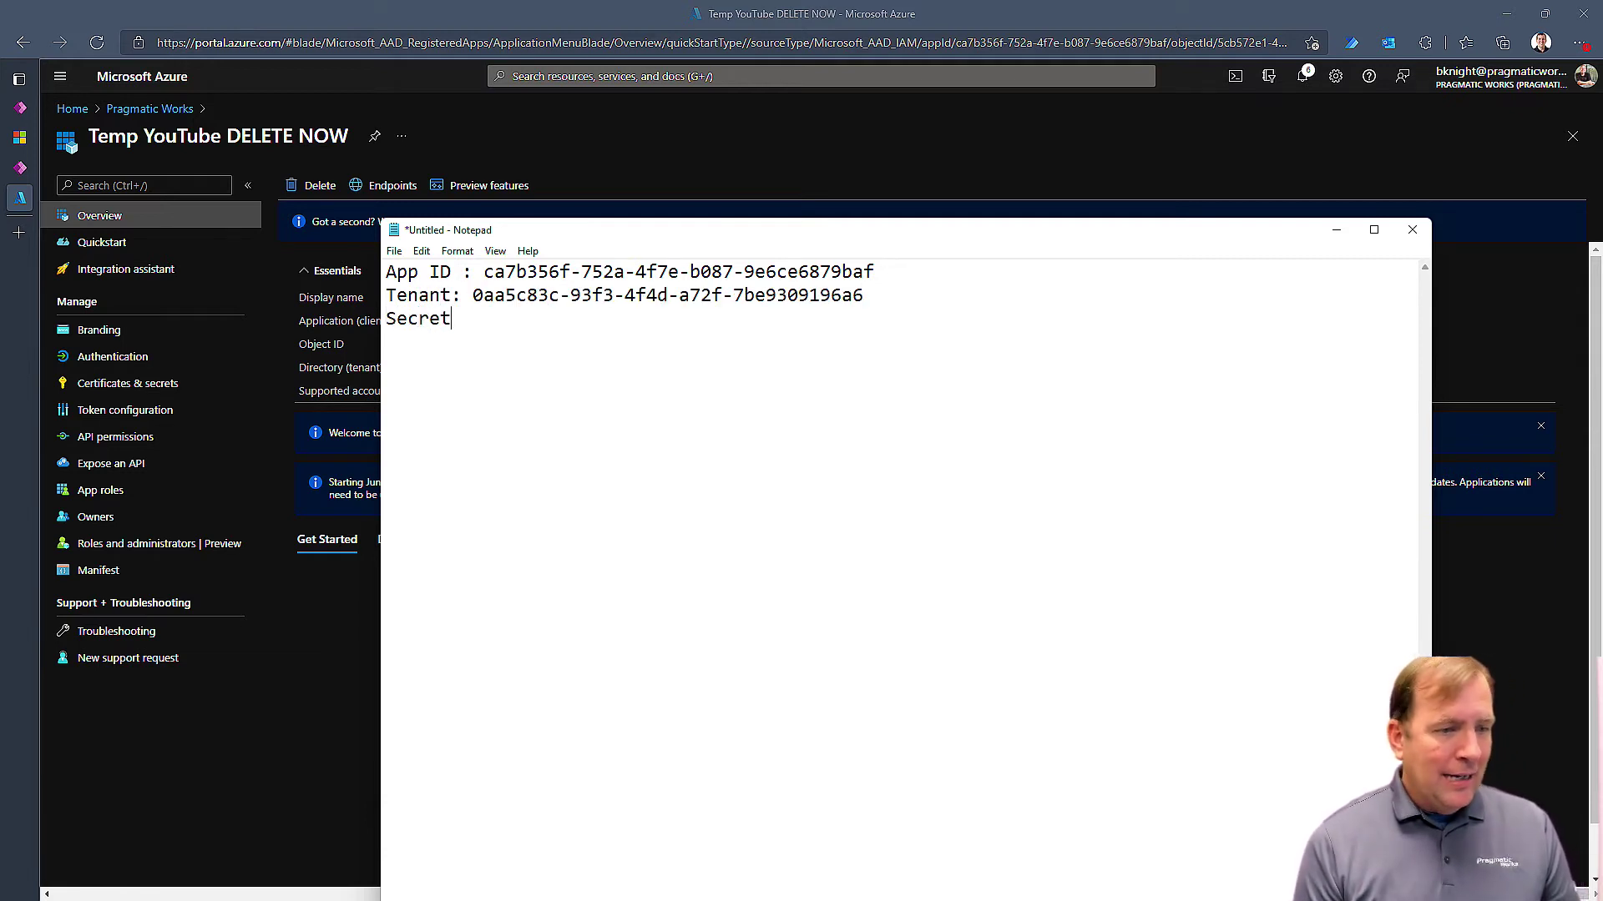
text(t)
click(206, 705)
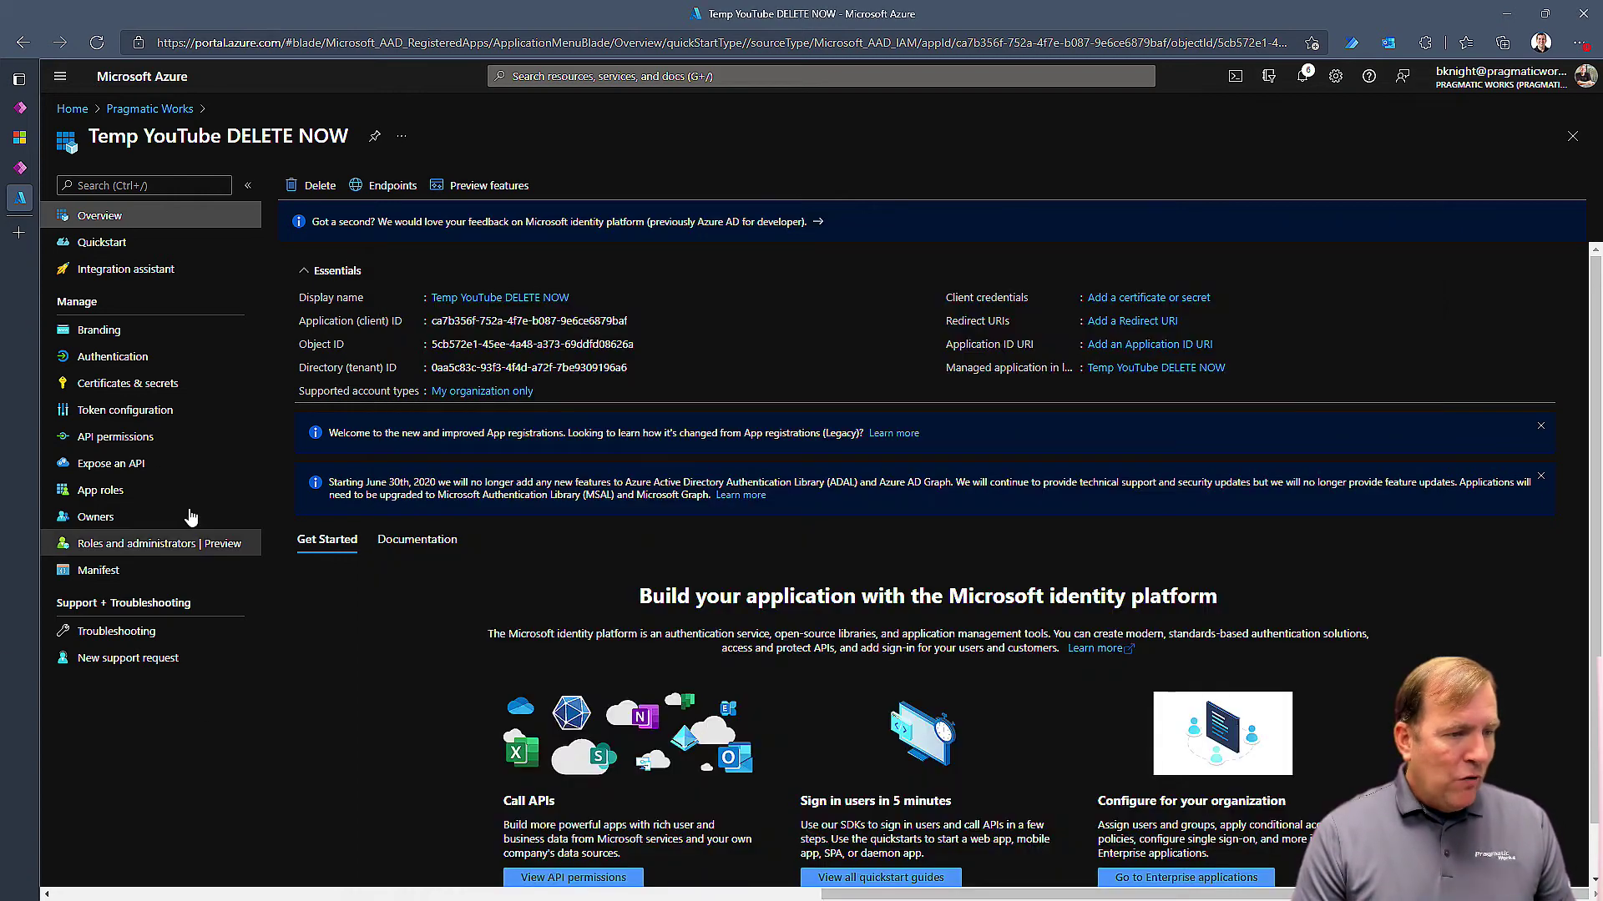
Add a client secret named Temp Secret with the recommended 6-month expiry.
click(143, 386)
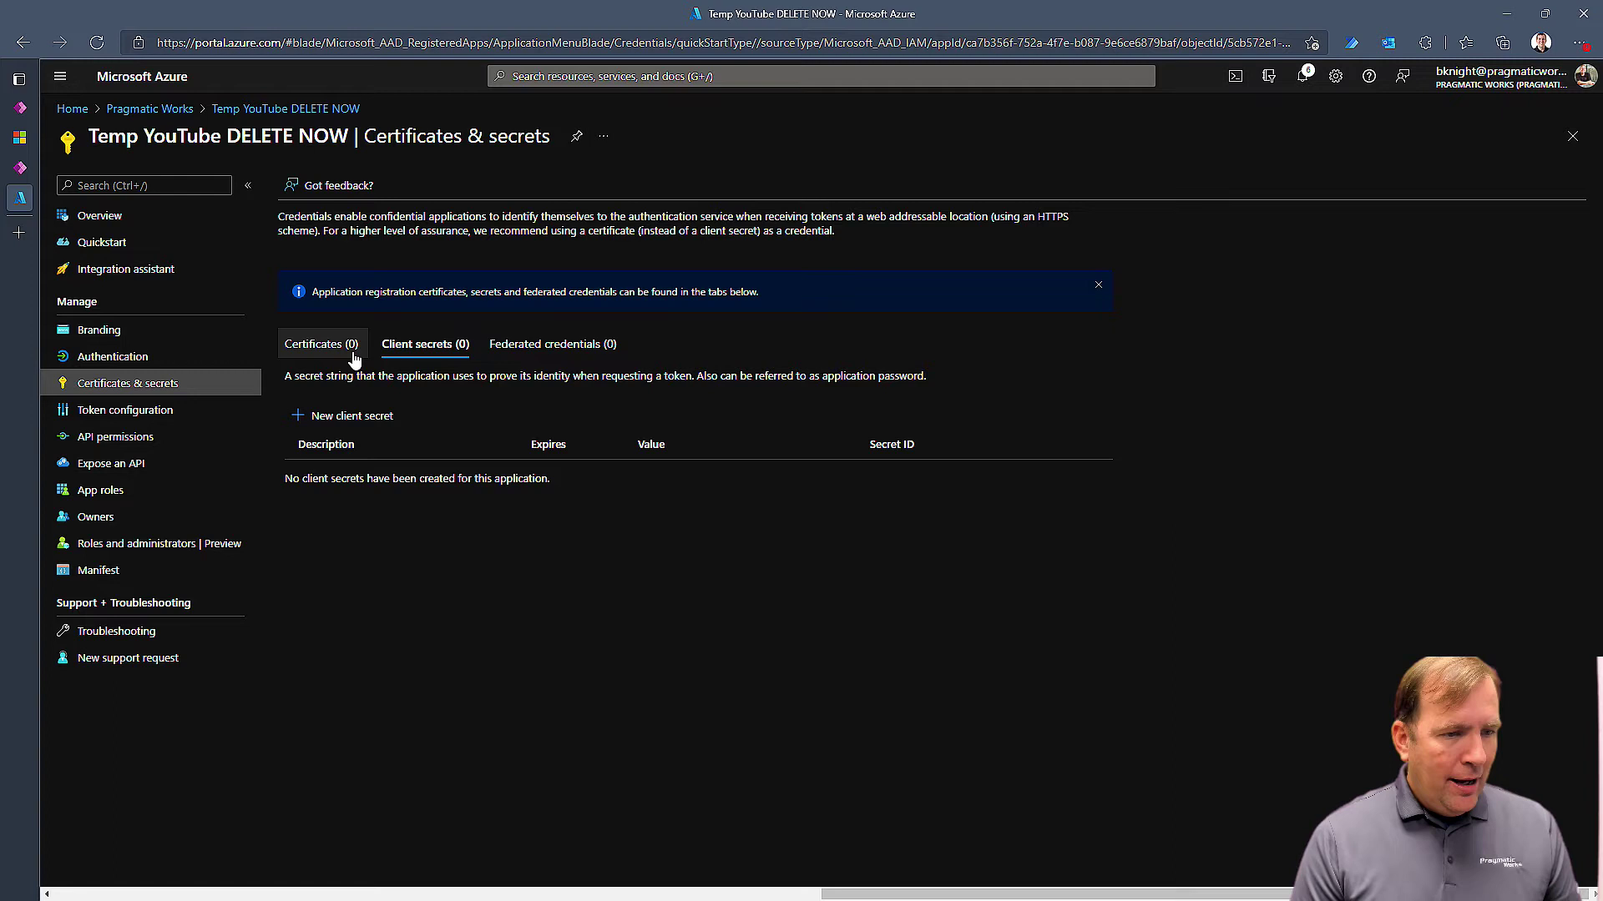
click(353, 434)
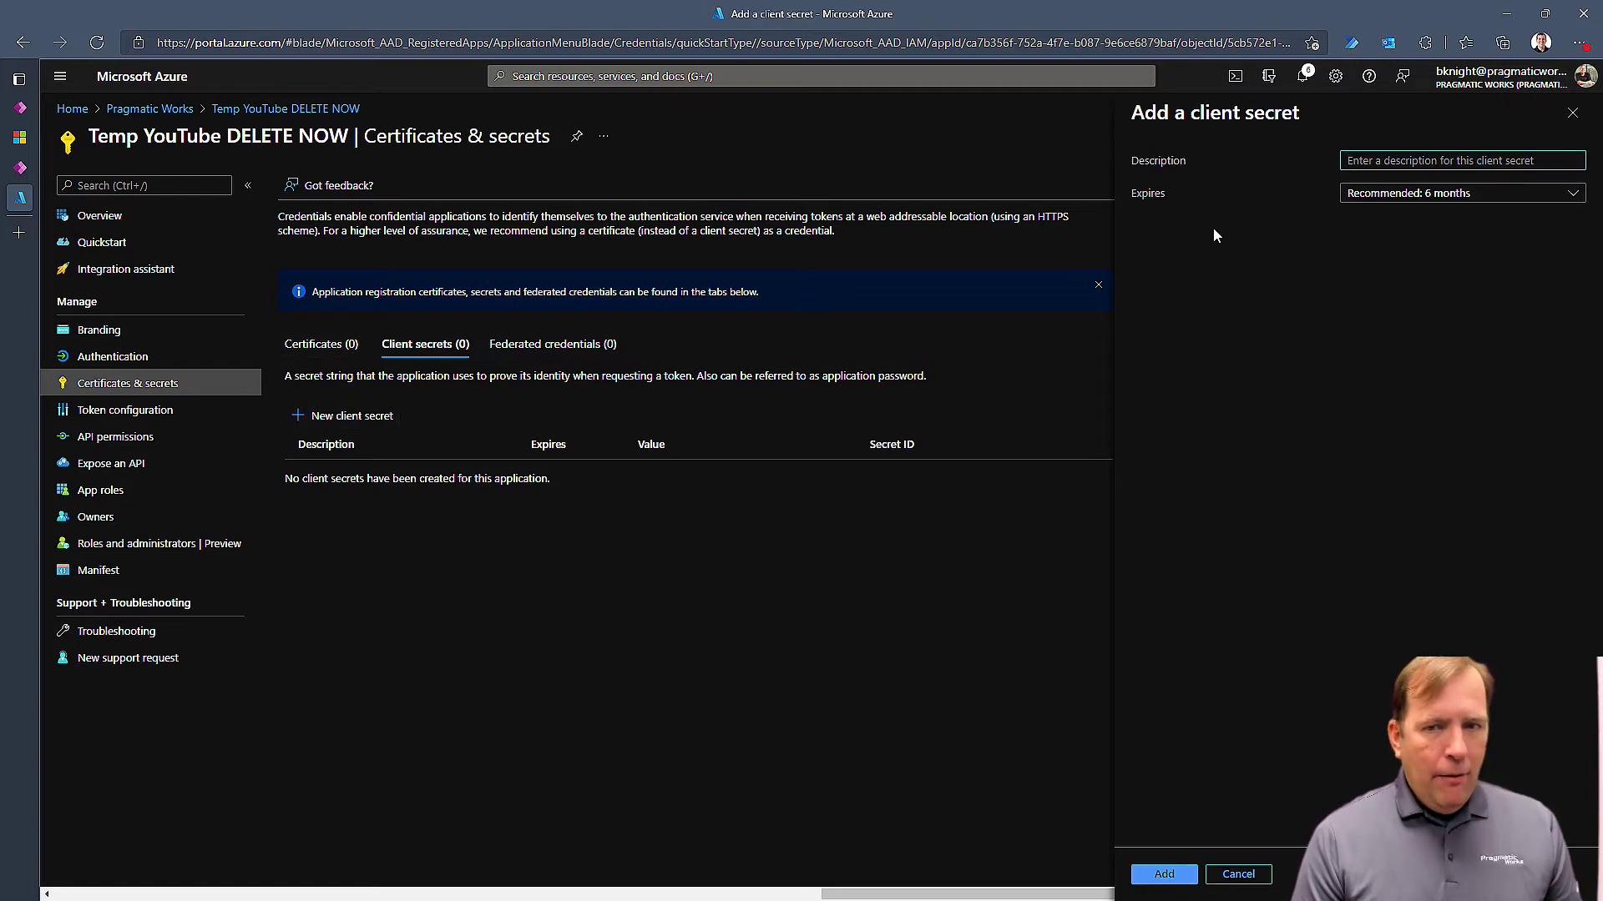
text(Secret)
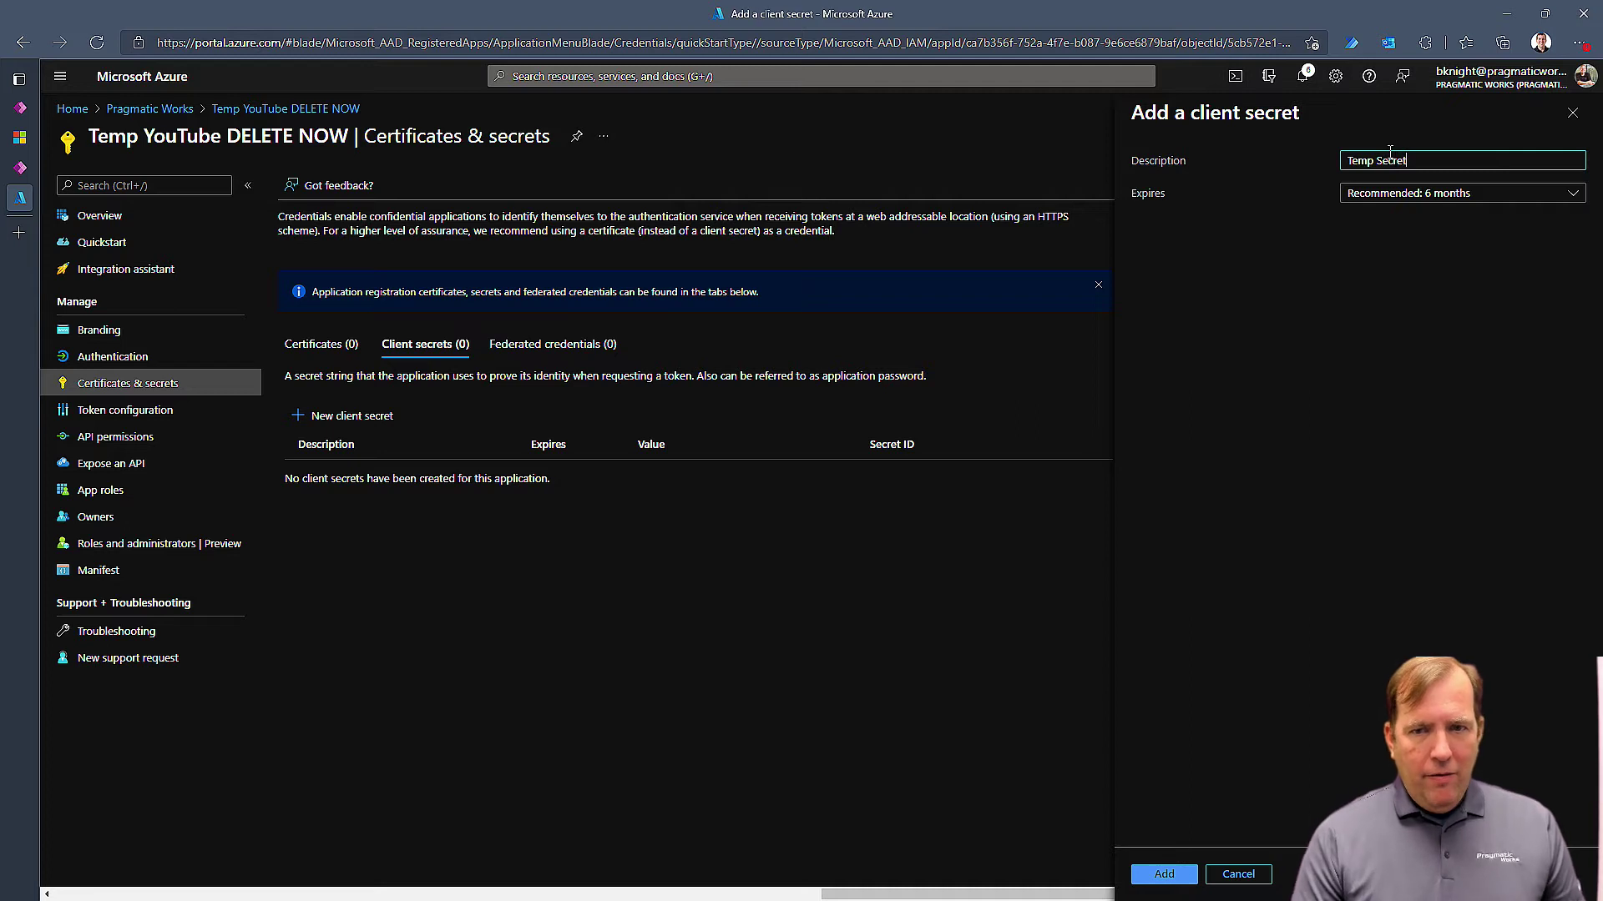
click(1389, 194)
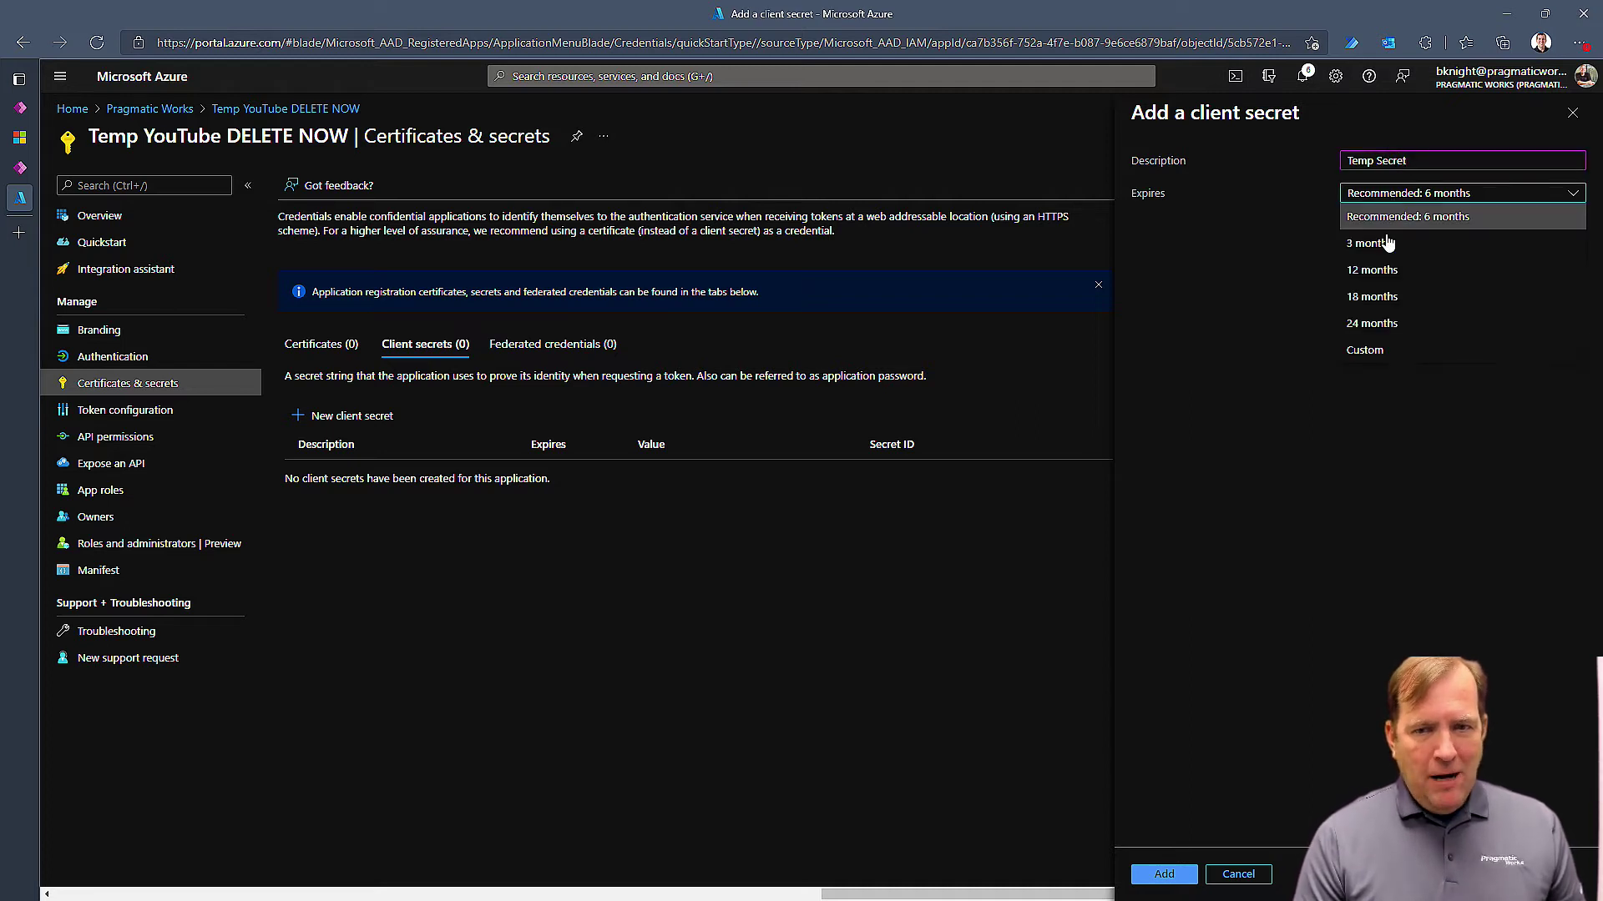
click(1272, 489)
click(1164, 874)
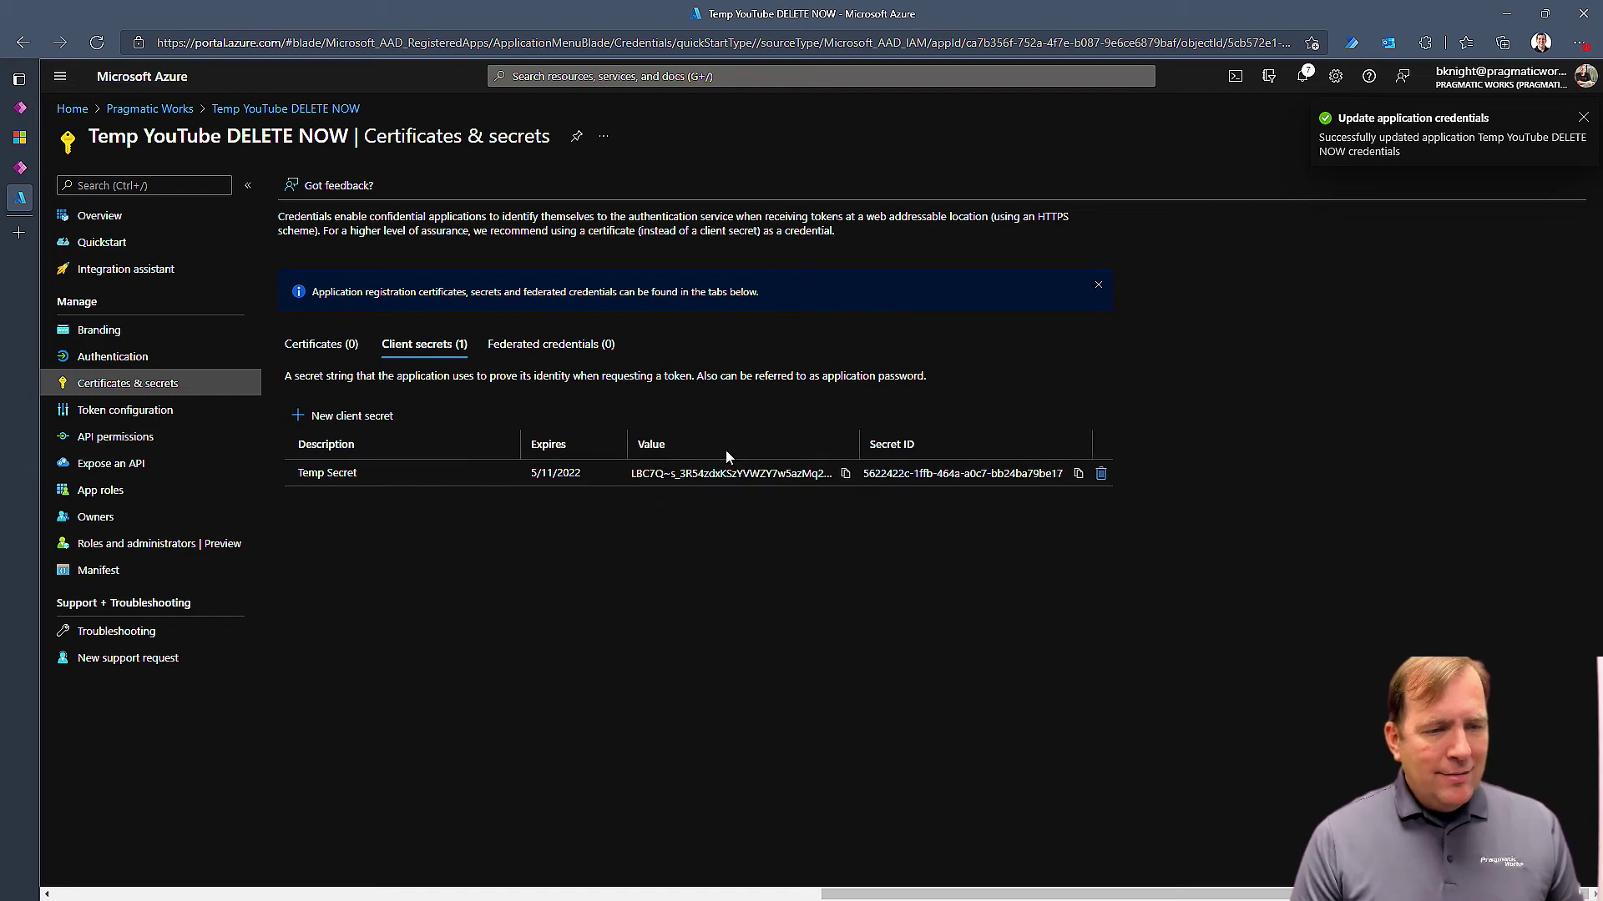
Paste the Temp Secret value after the Secret label in the Notepad notes.
click(845, 474)
key(alt+Tab)
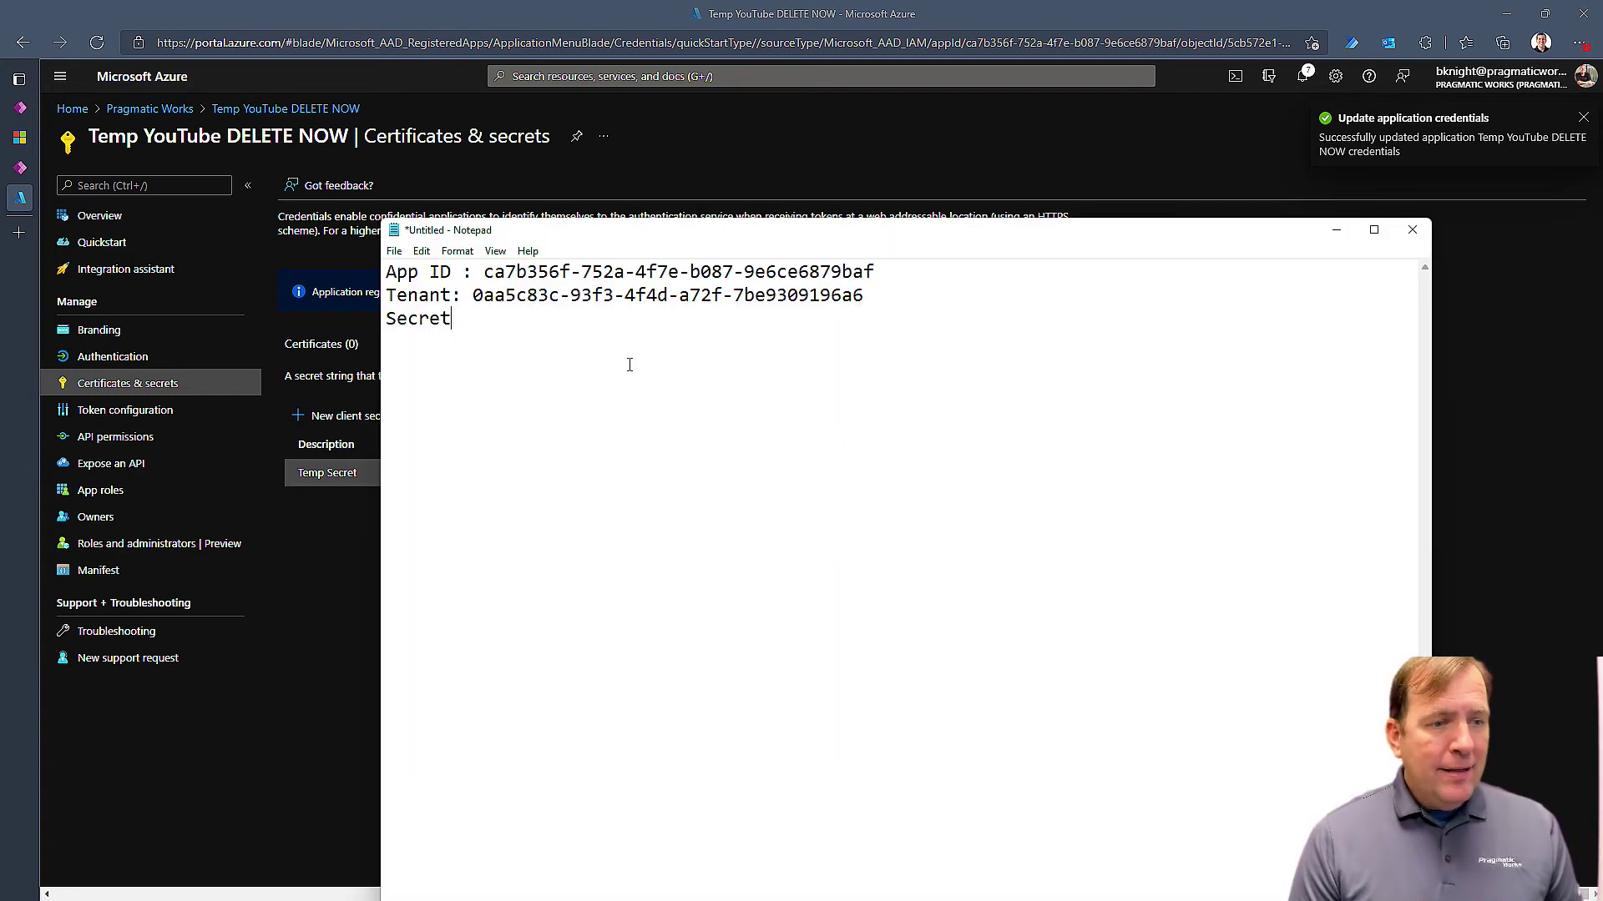
key(ctrl+v)
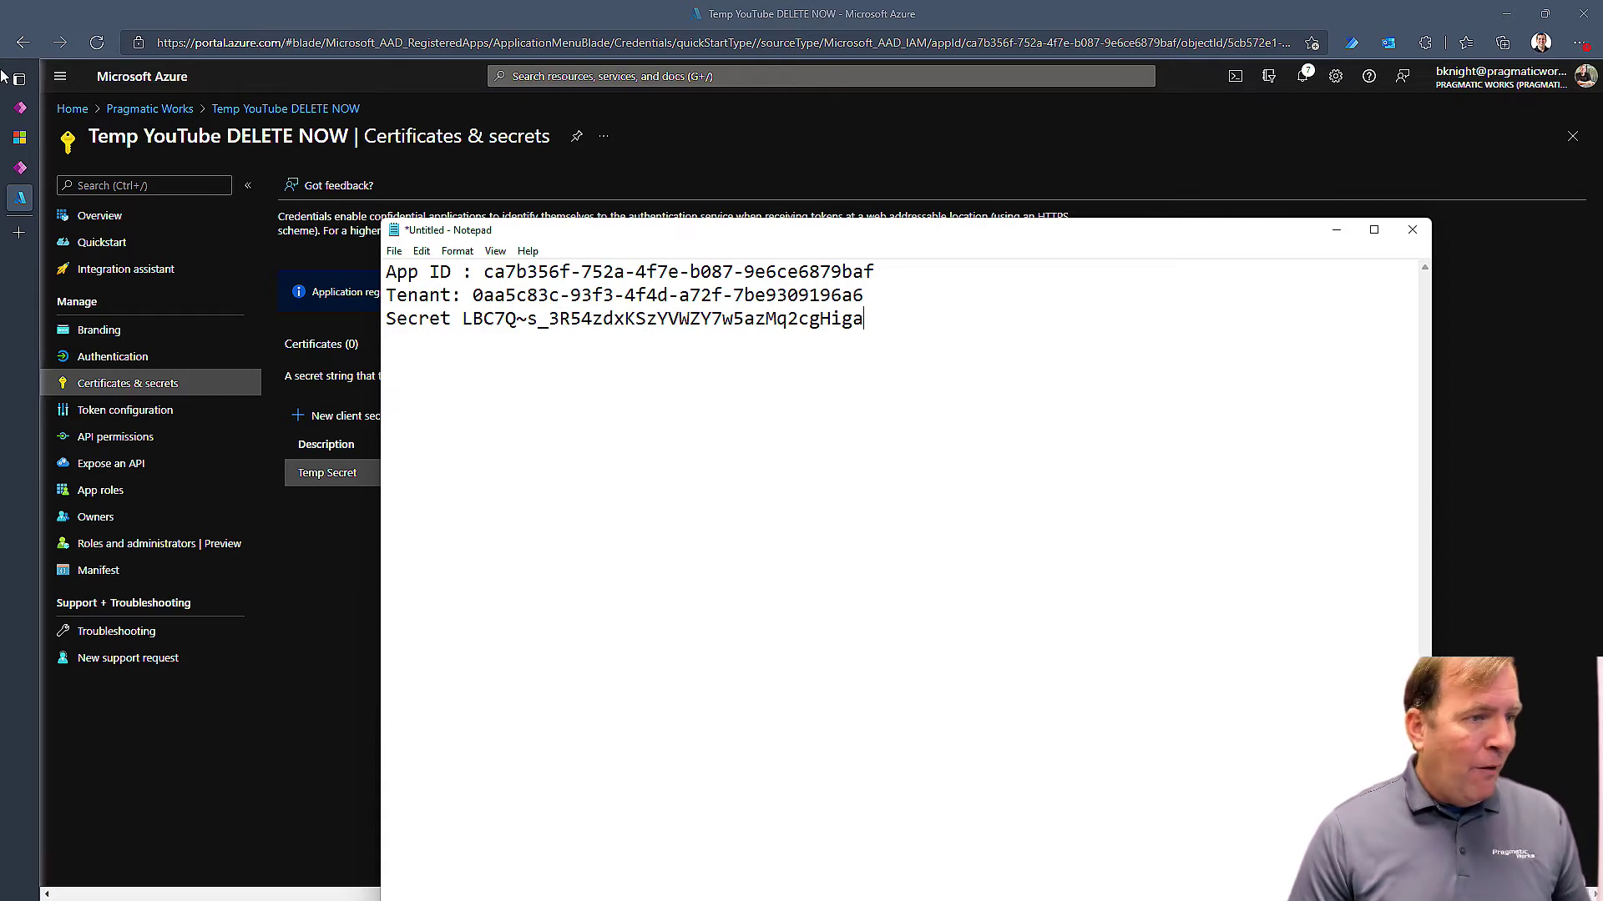
mouse_move(25, 121)
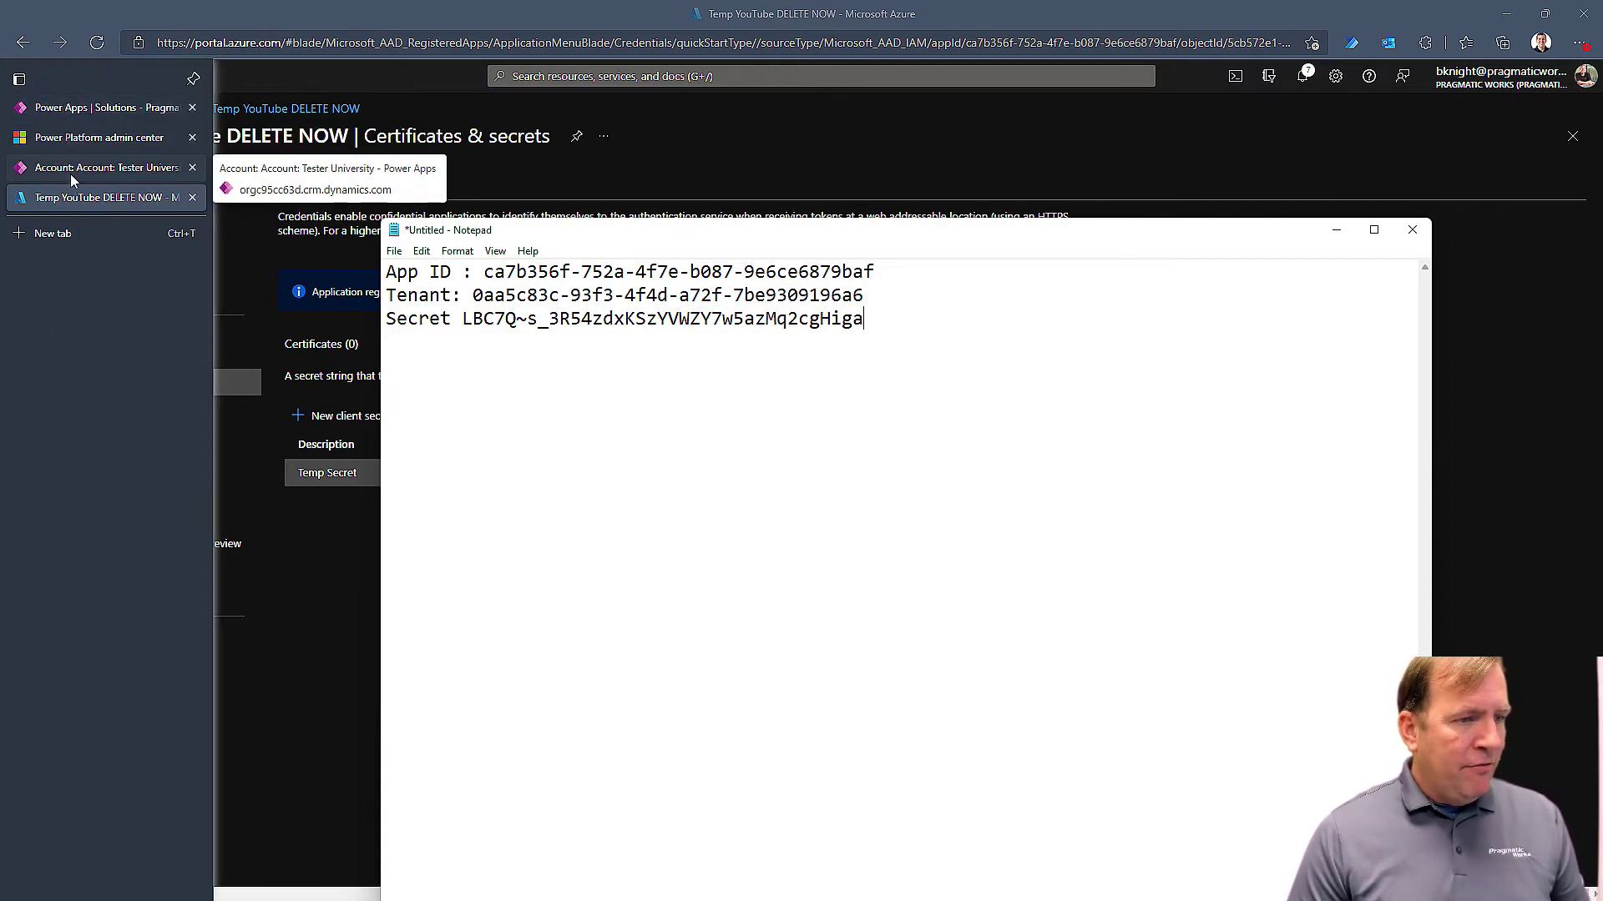
click(76, 122)
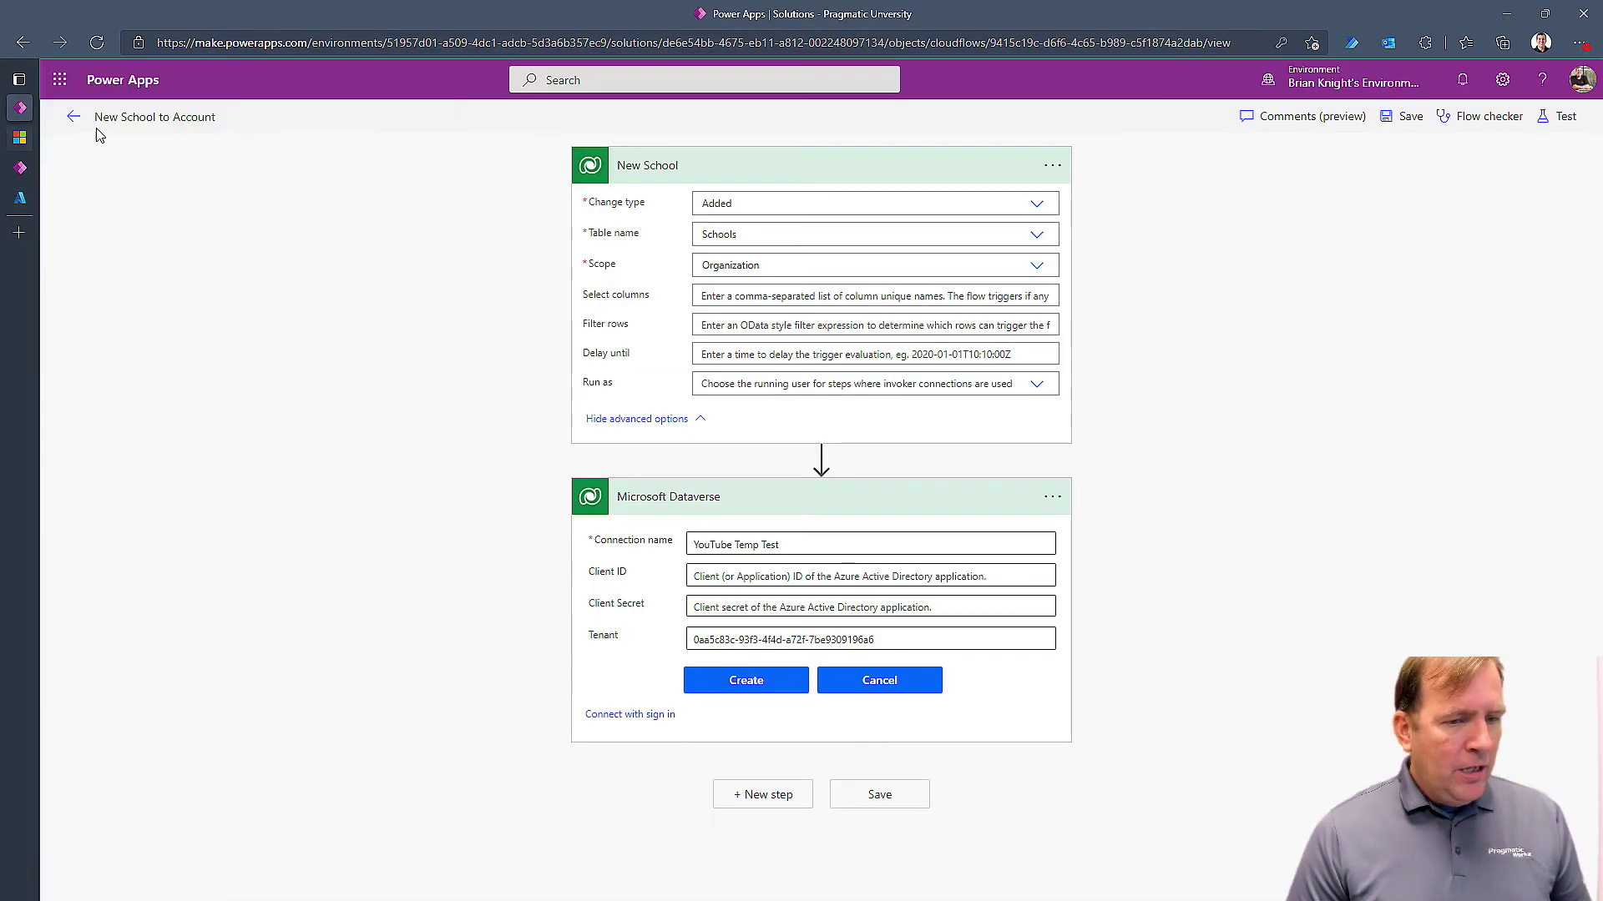
Paste the app registration's App ID from the Notepad notes into the connection's Client ID field.
key(alt+Tab)
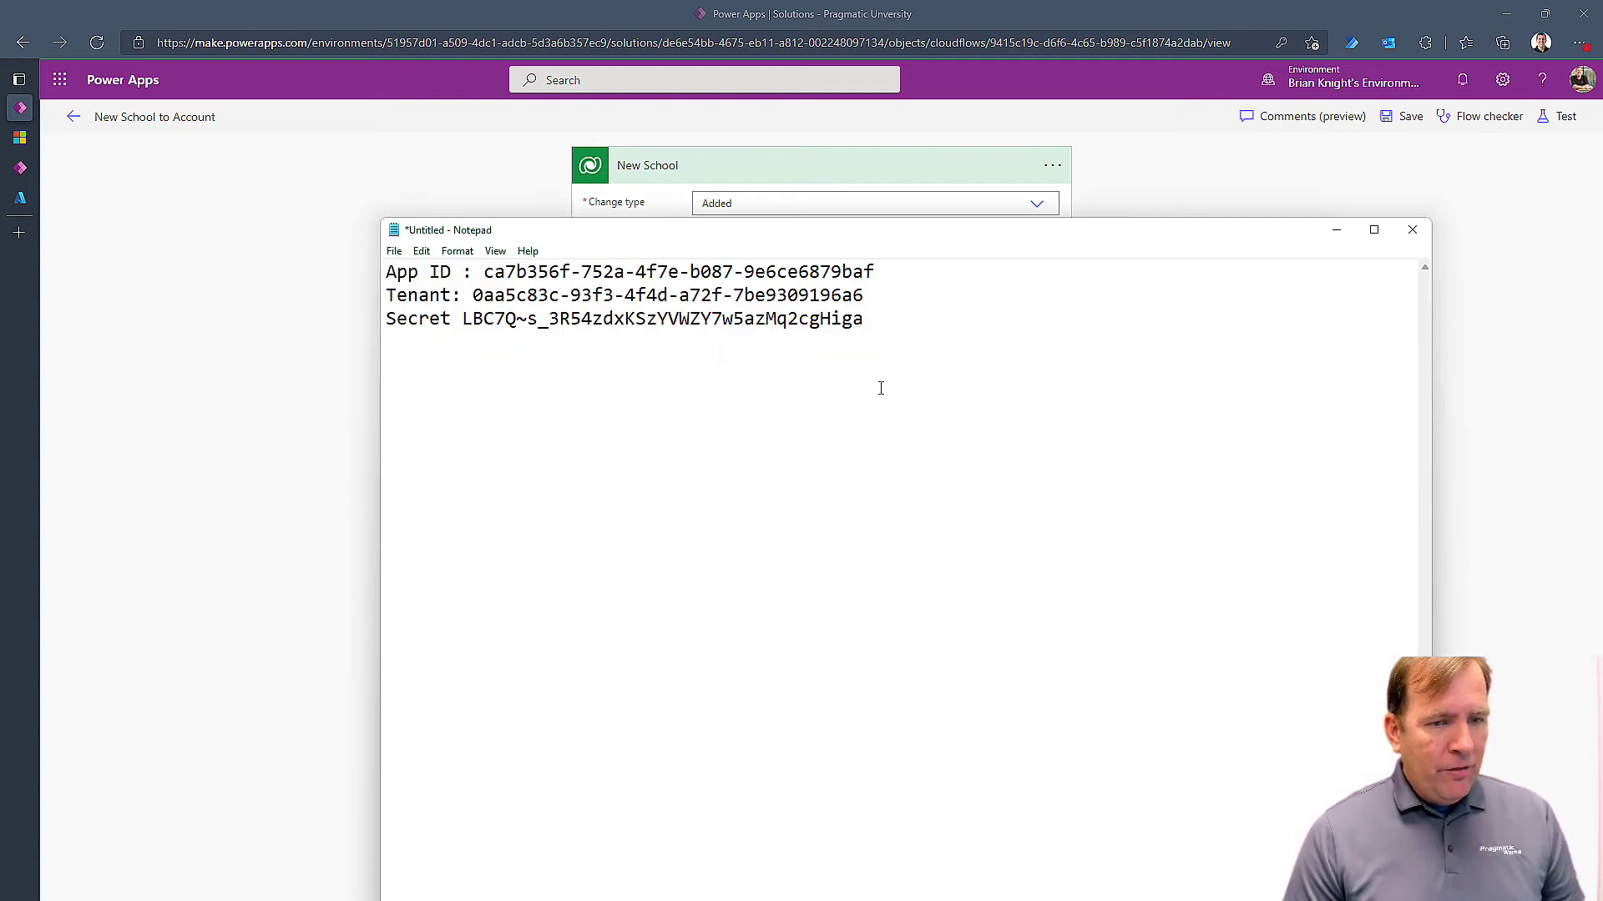
drag(877, 272, 485, 273)
click(485, 272)
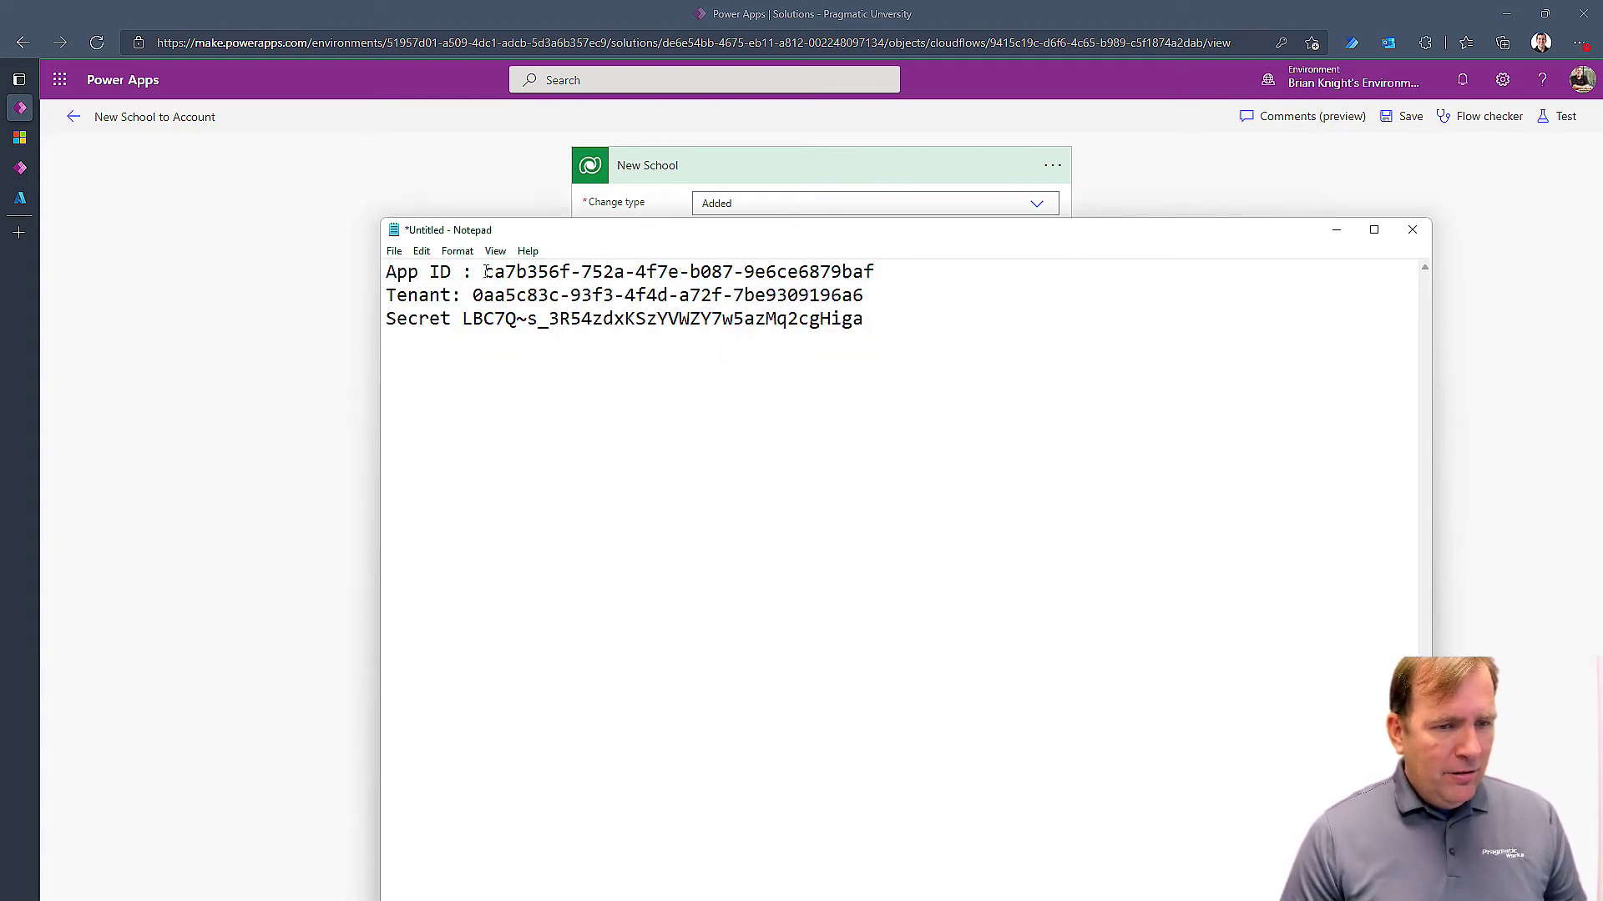
drag(873, 272, 484, 272)
key(ctrl+c)
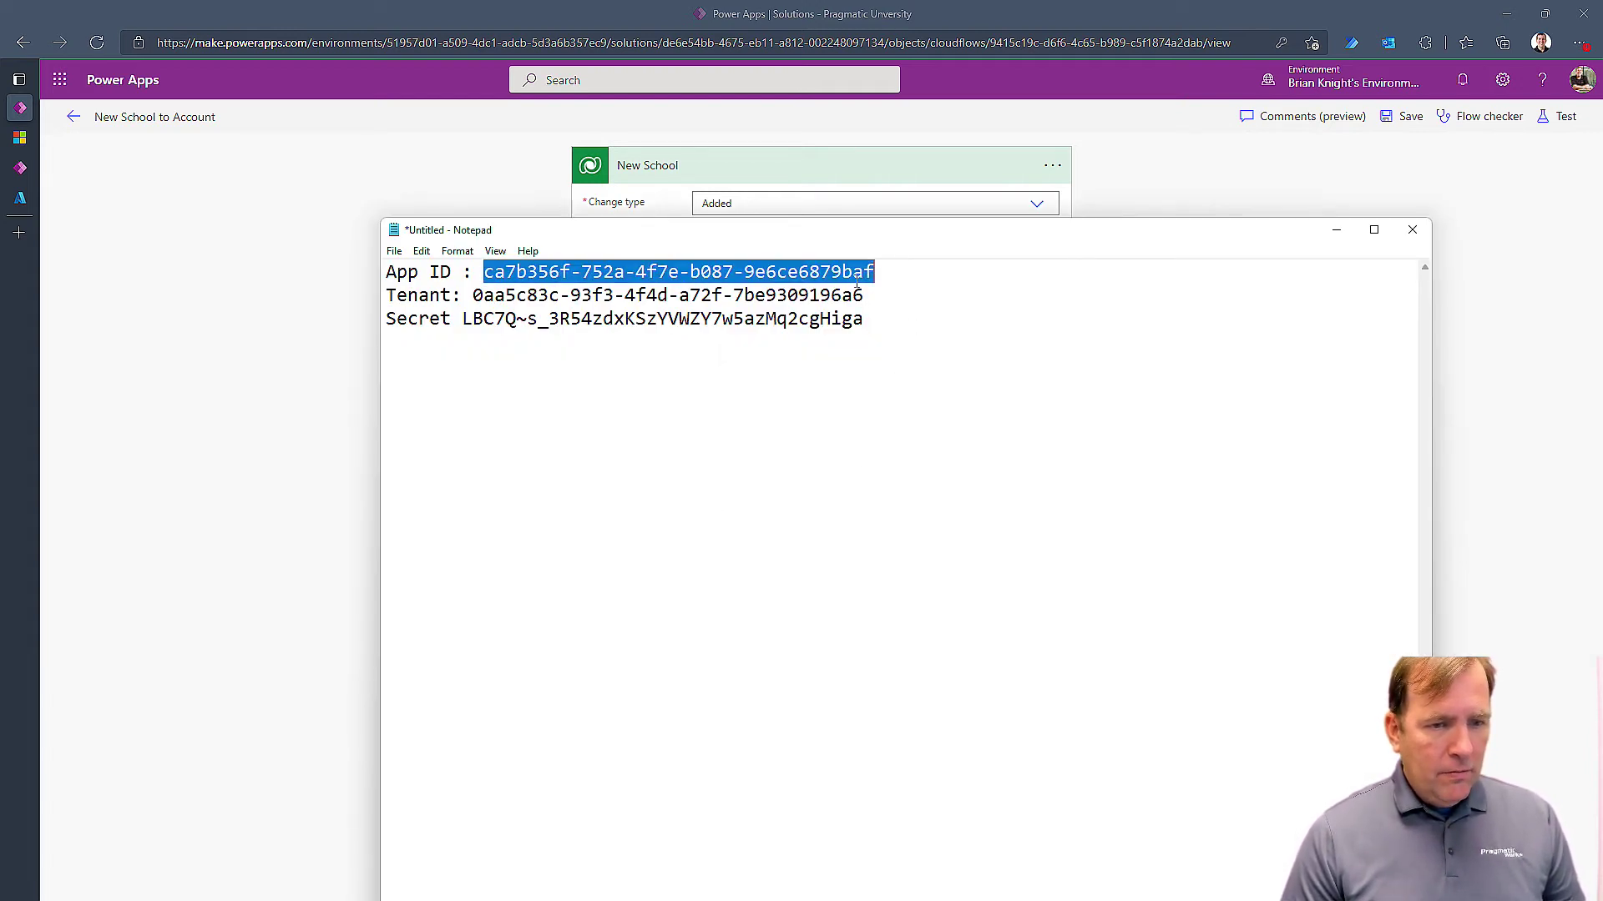
key(alt+Tab)
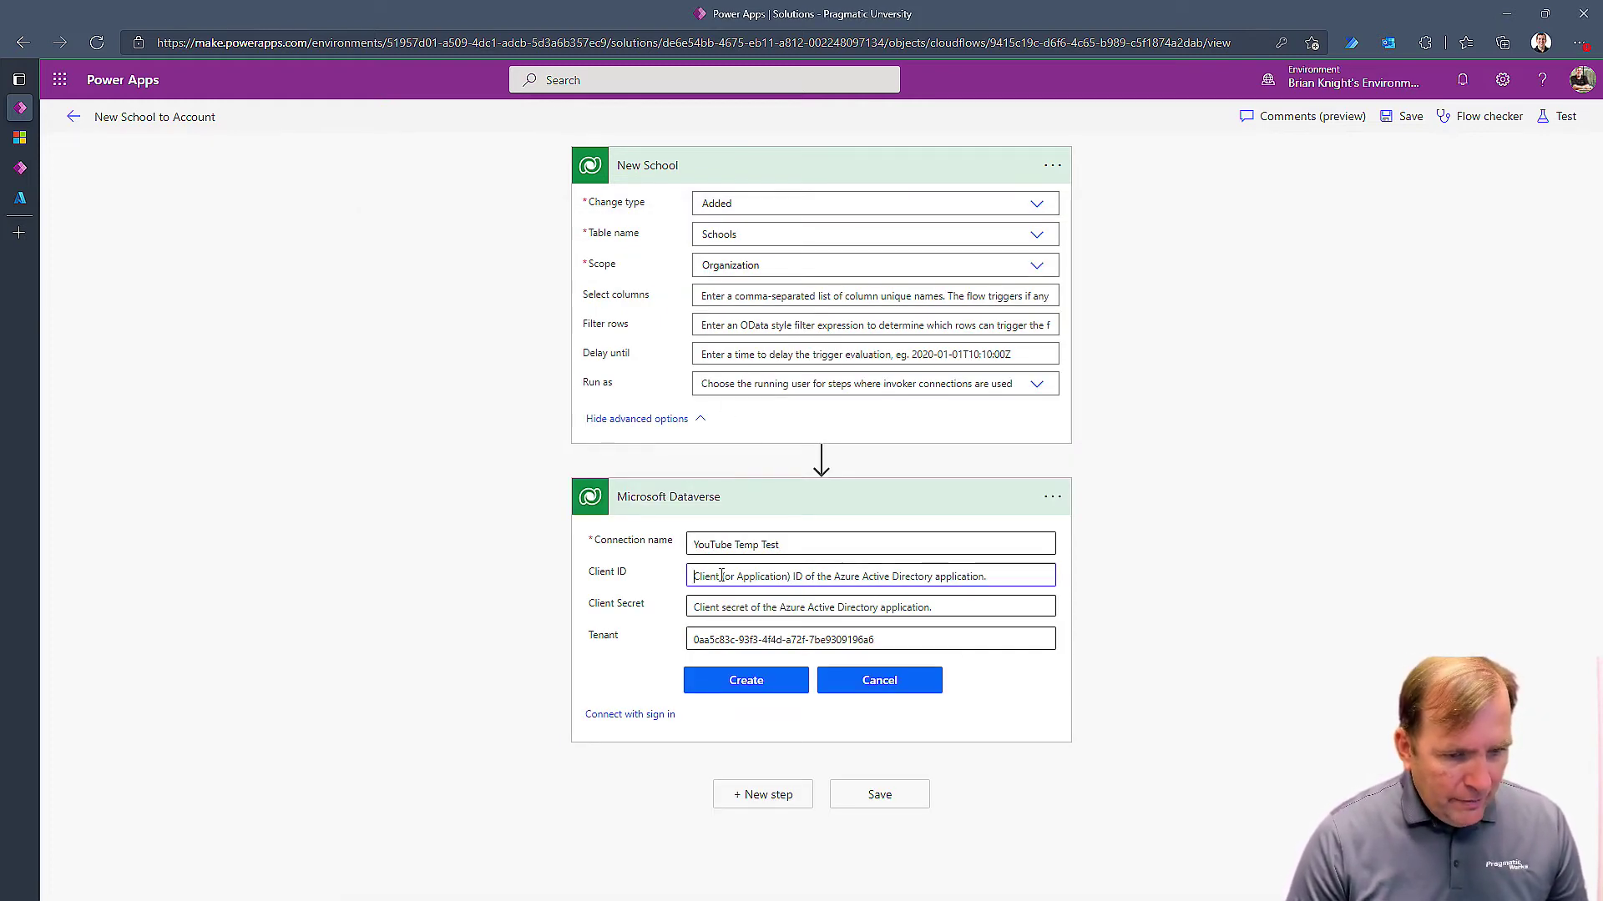
key(ctrl+v)
Copy the tenant ID from the notes and select the form's existing Tenant value.
key(alt+Tab)
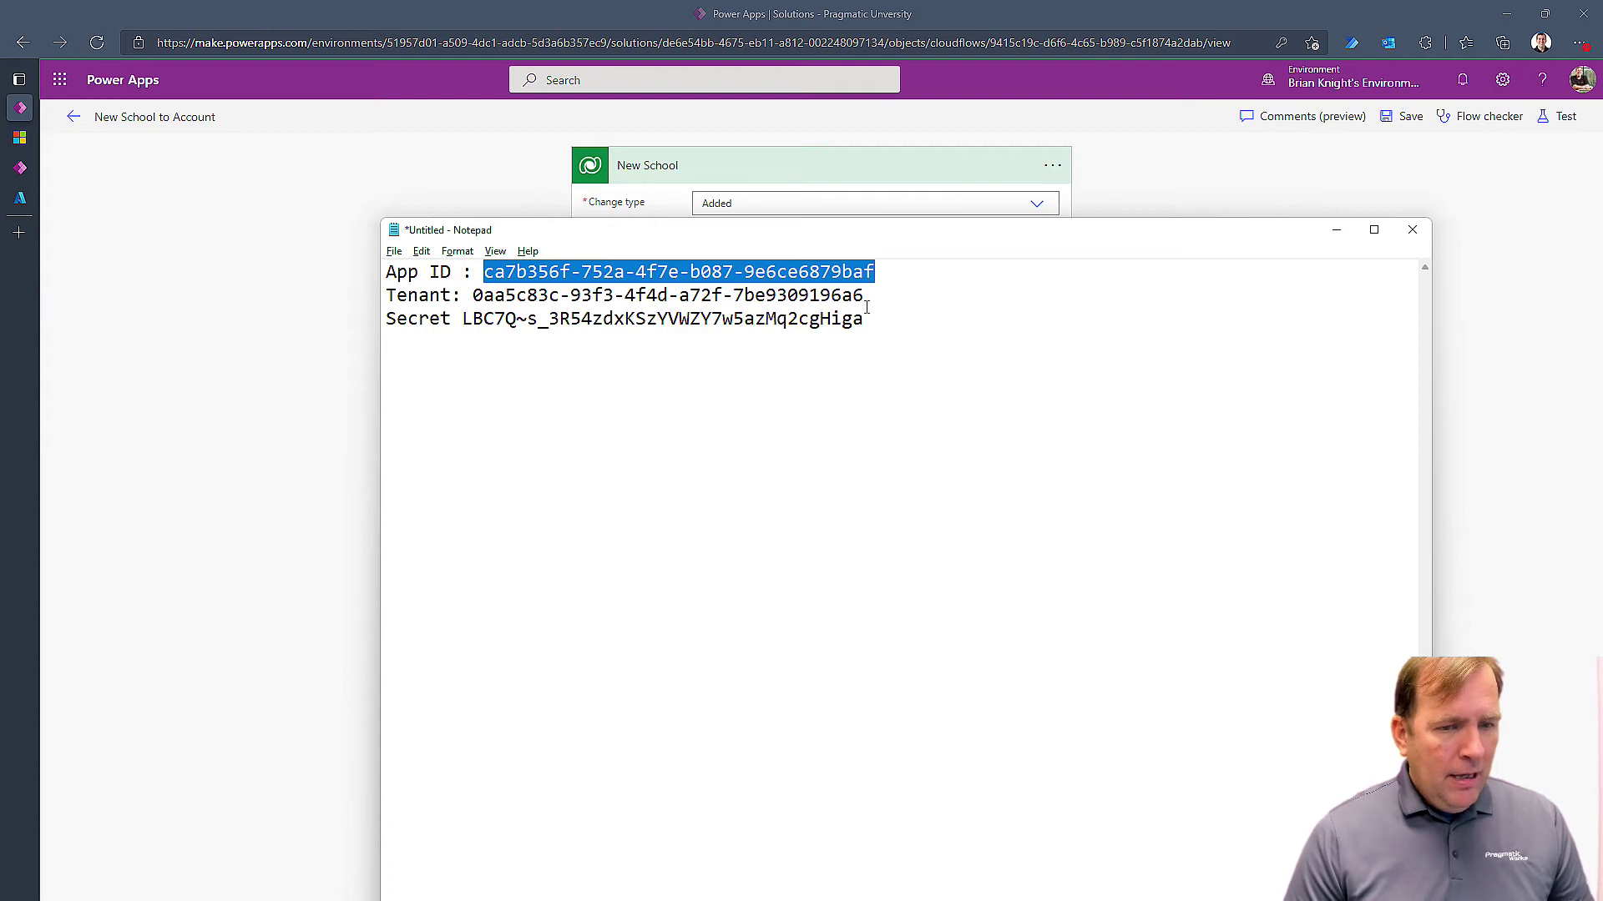
drag(865, 296, 473, 293)
key(alt+Tab)
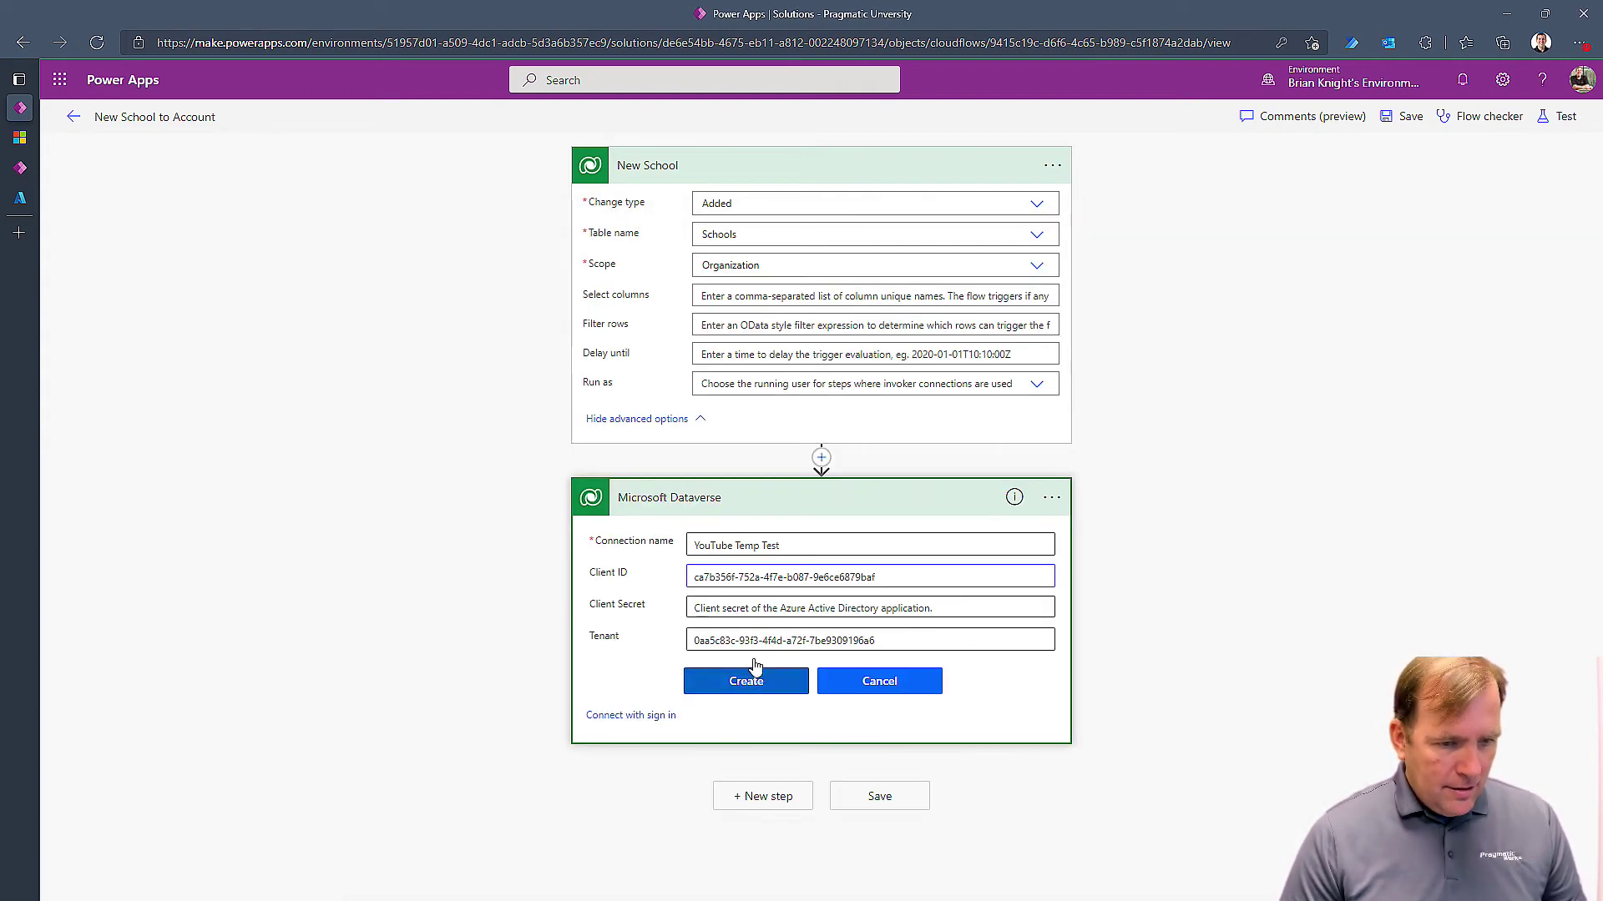
click(742, 638)
drag(908, 648, 548, 630)
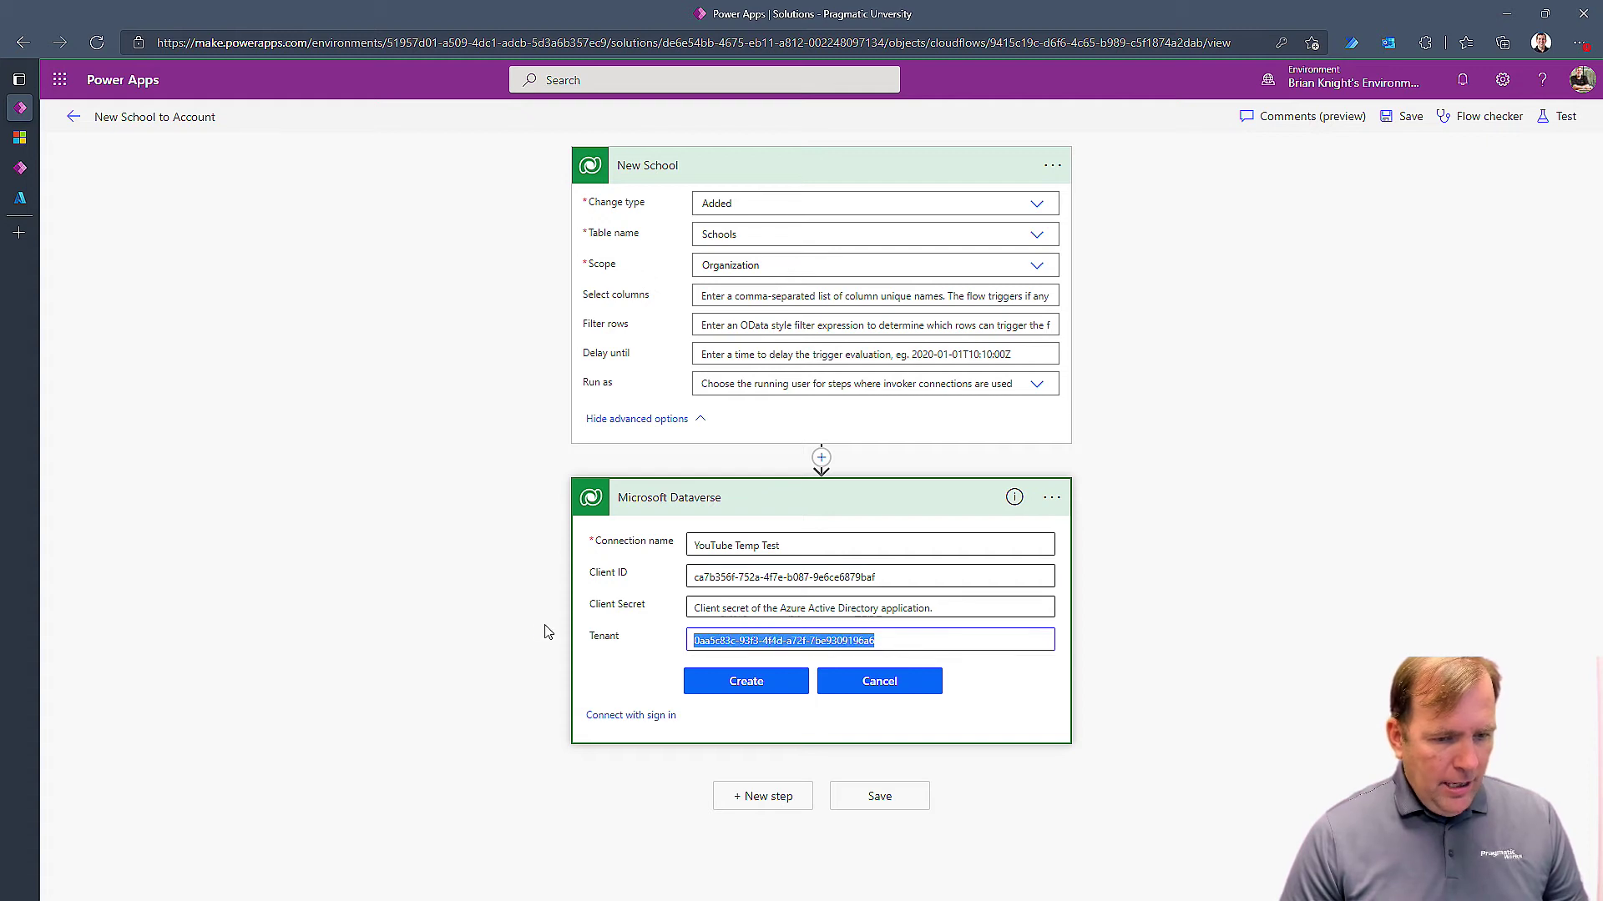
Paste the client secret from the notes into Client Secret and create the Dataverse connection.
key(alt+Tab)
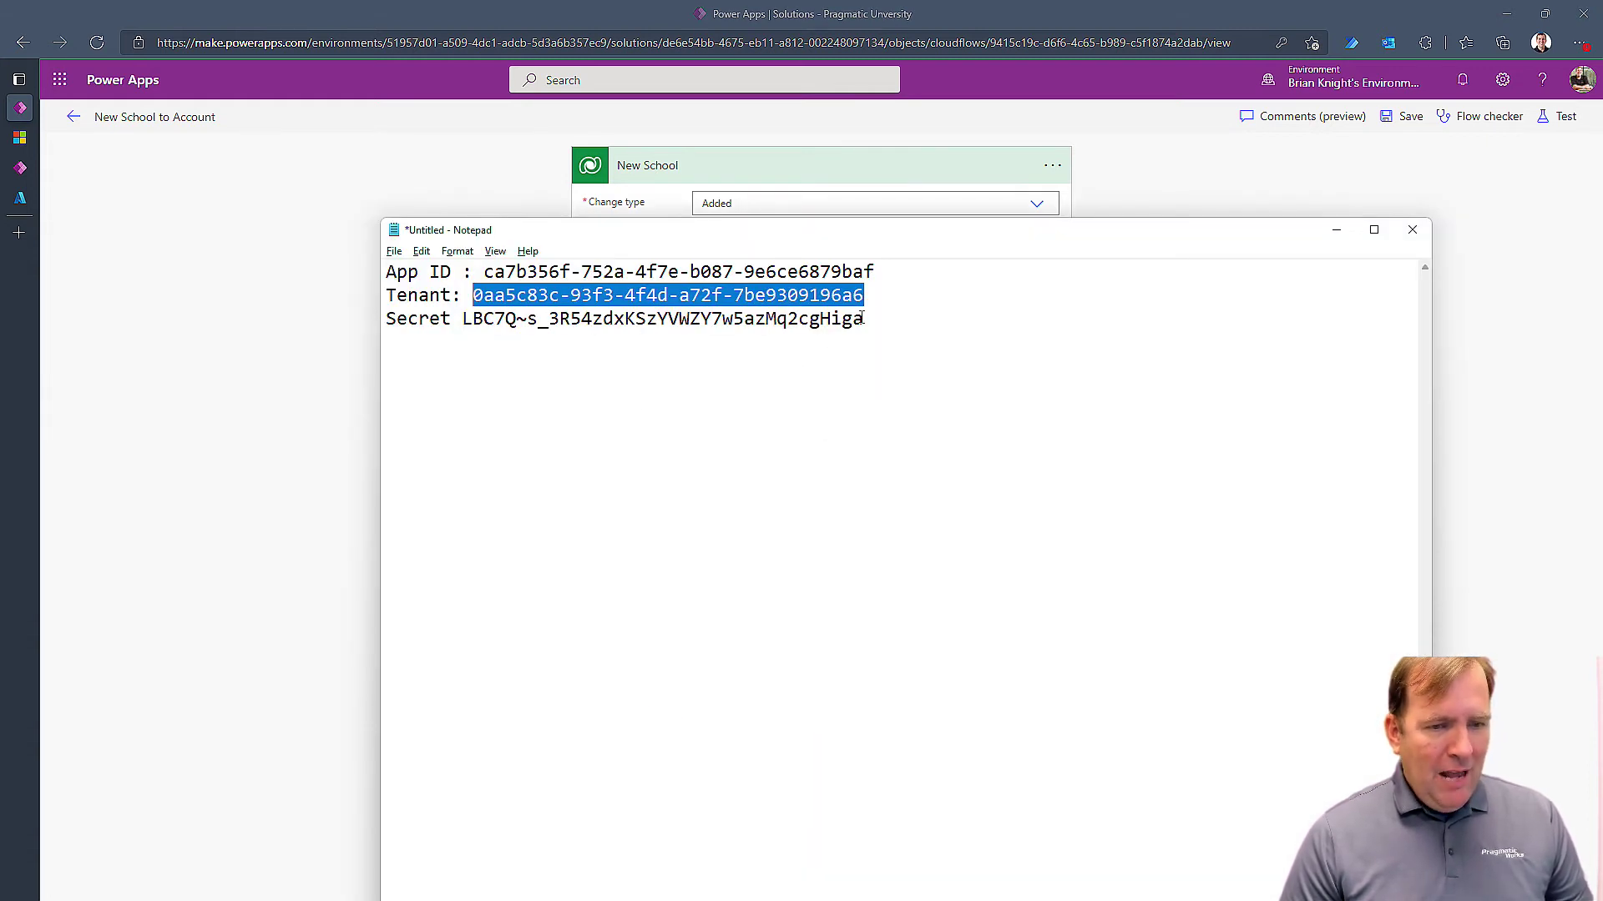
drag(863, 318, 463, 327)
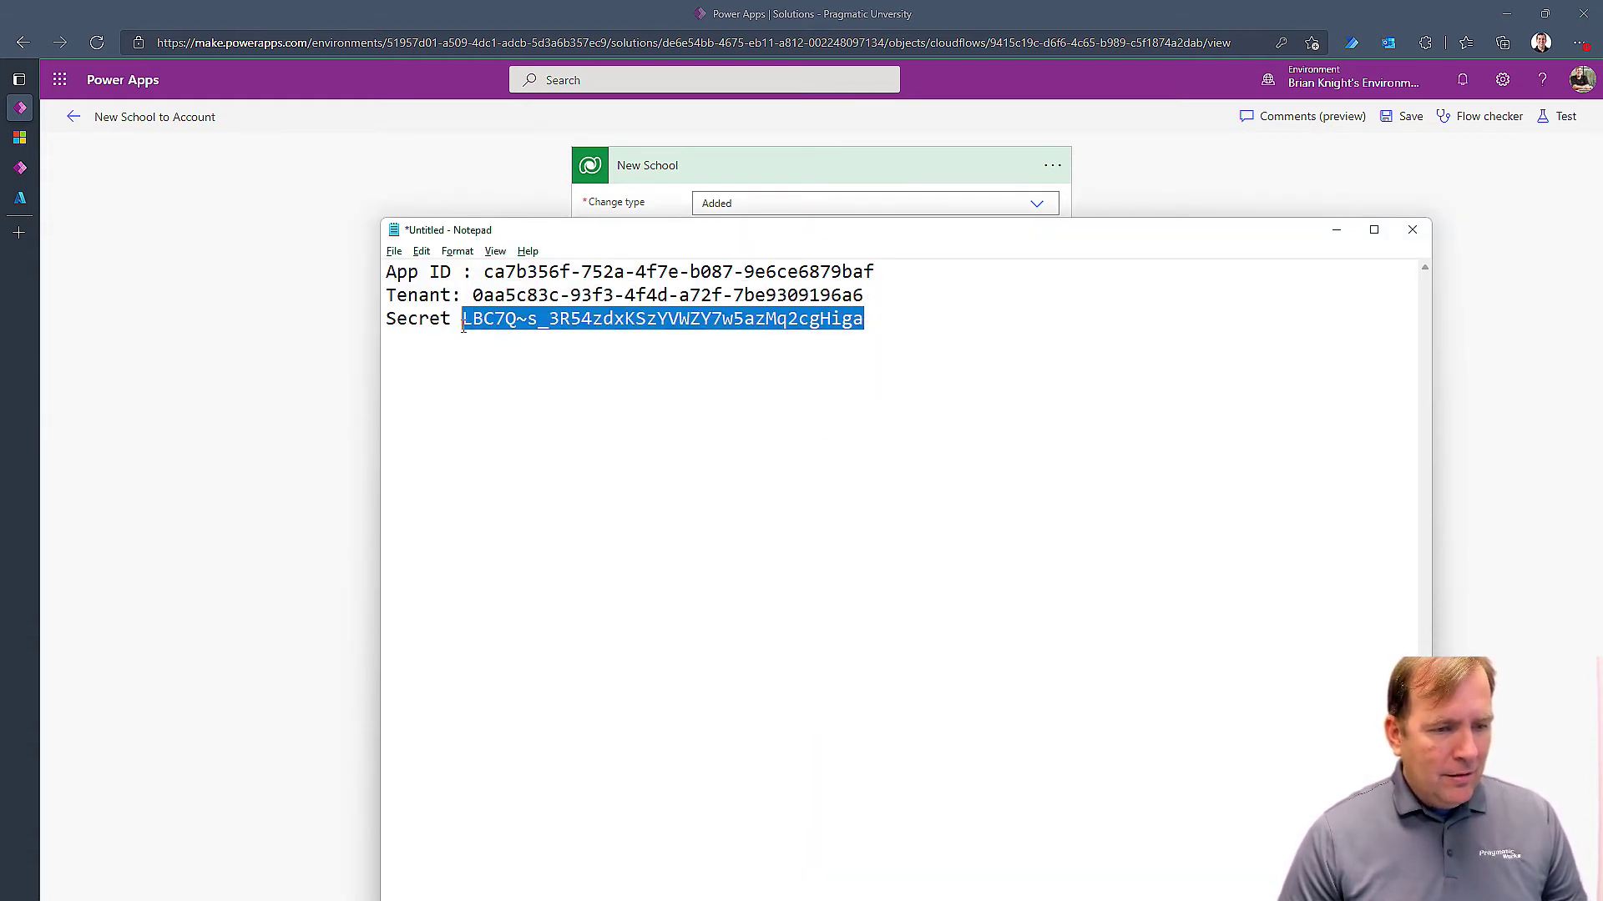
key(alt+Tab)
click(761, 607)
key(ctrl+v)
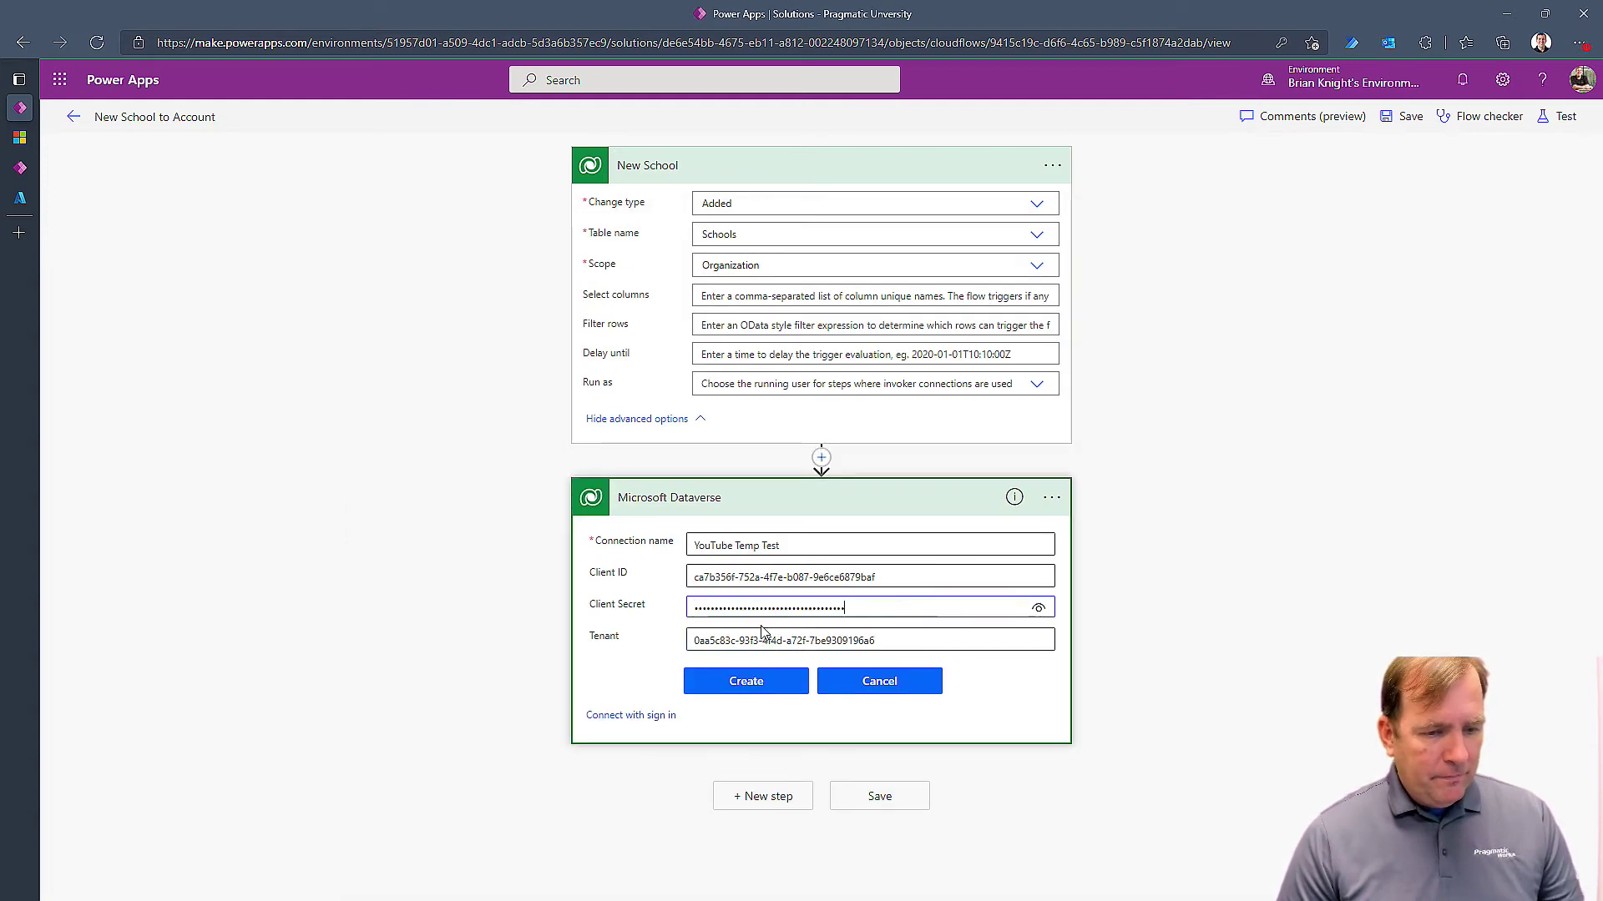
click(765, 686)
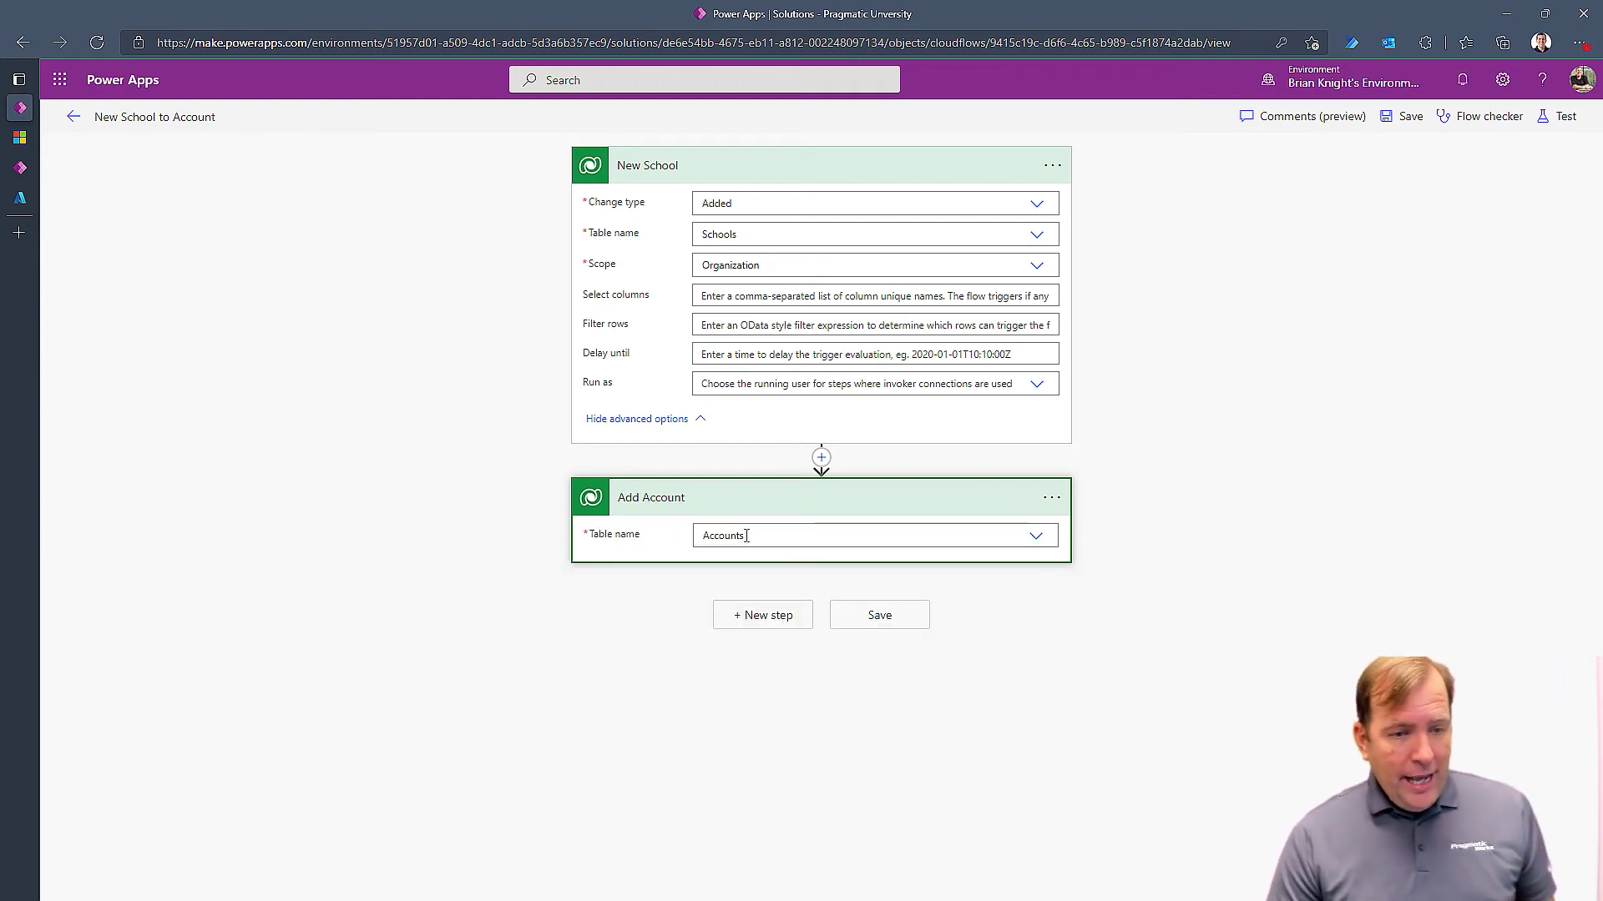
Scroll through the Add Account action and save the New School to Account flow.
scroll(1043, 702, down, 15)
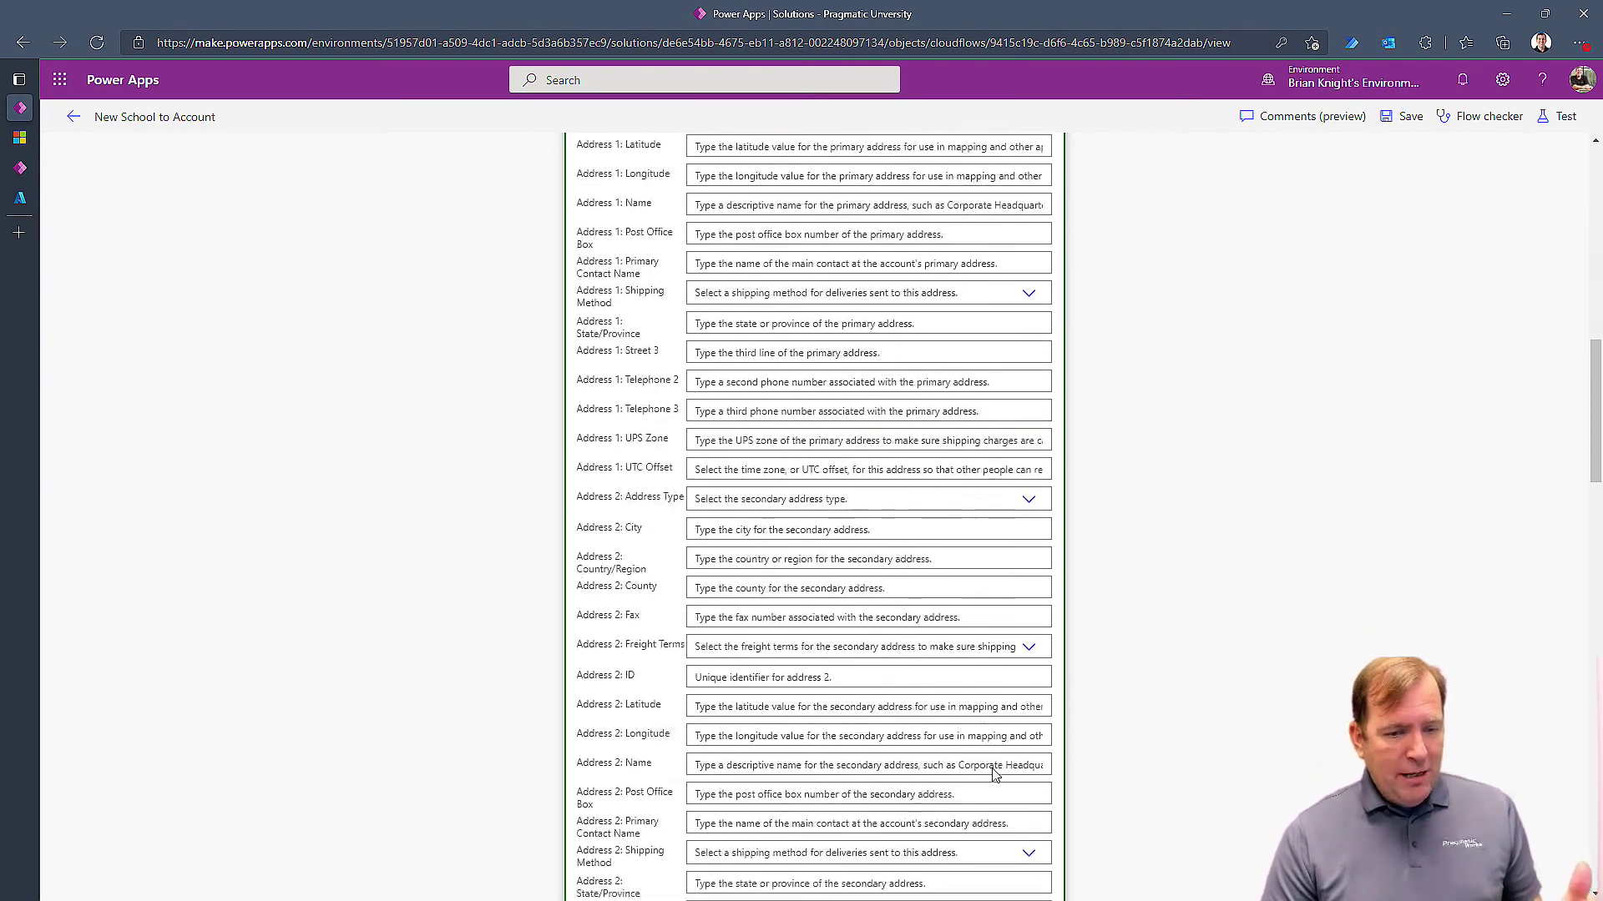
click(1405, 125)
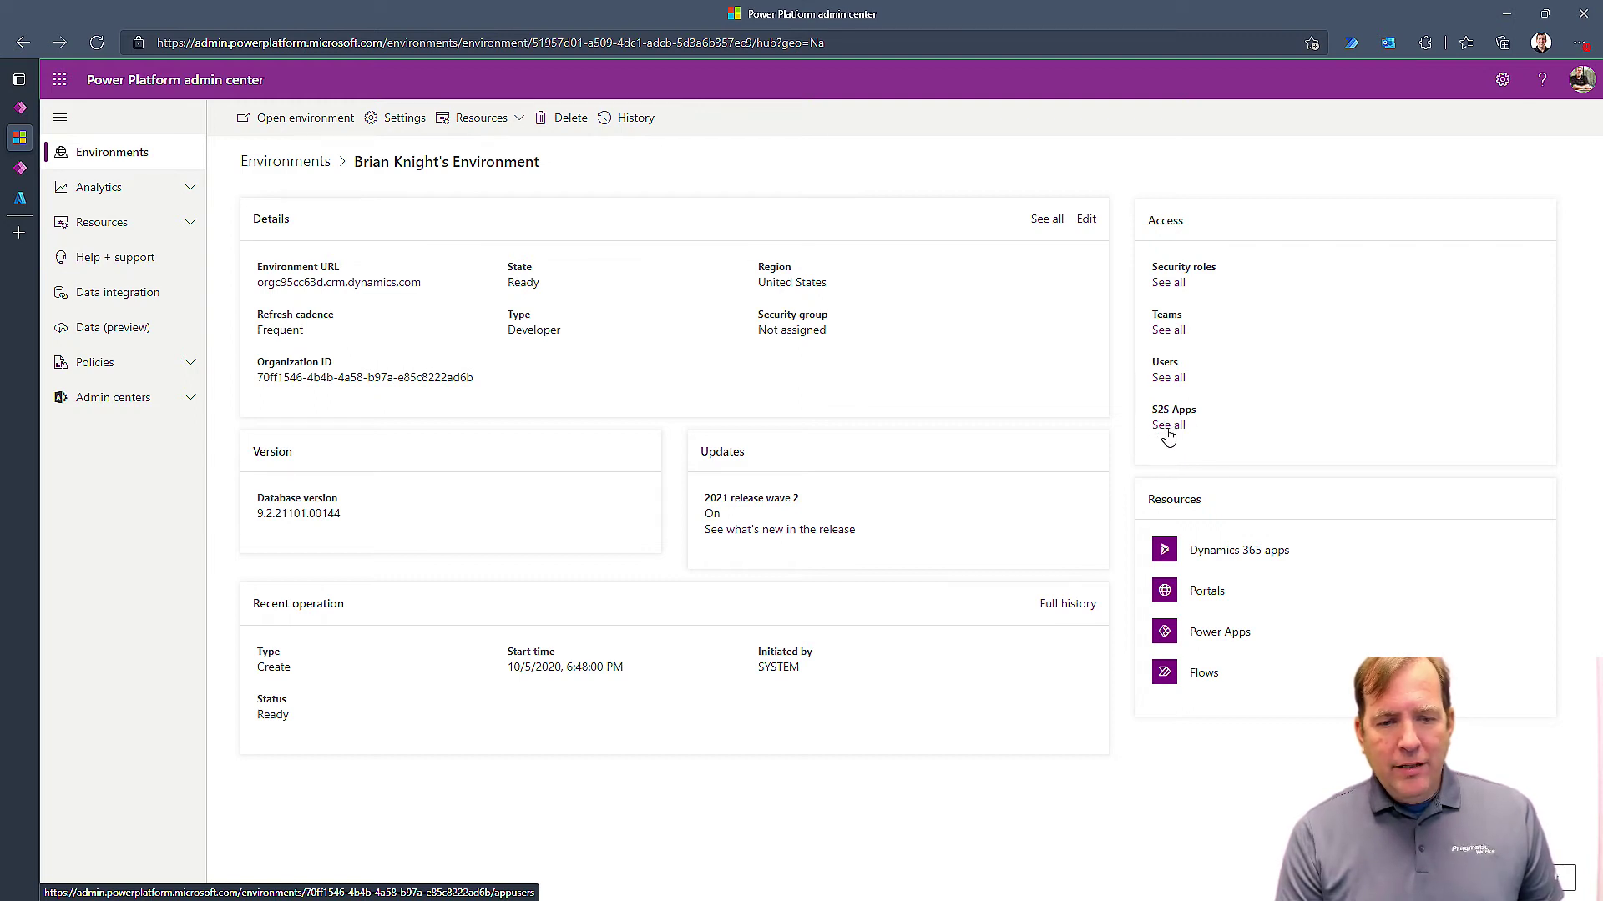
Start a new application user from S2S Apps with business unit orgc95cc63d.
click(1168, 426)
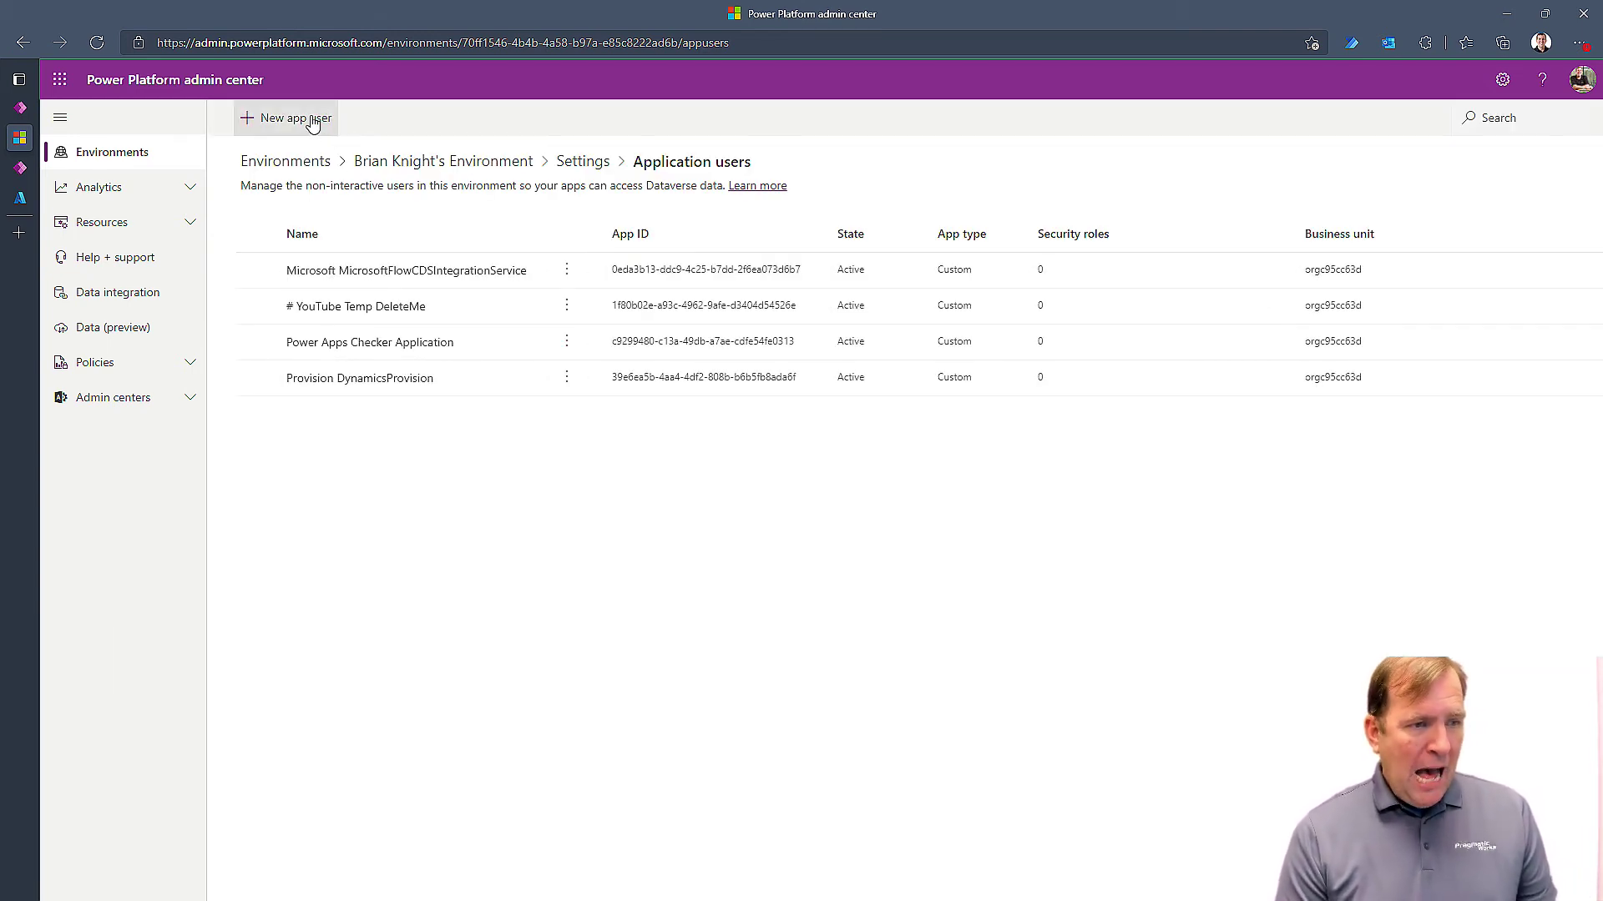
click(313, 121)
click(1254, 238)
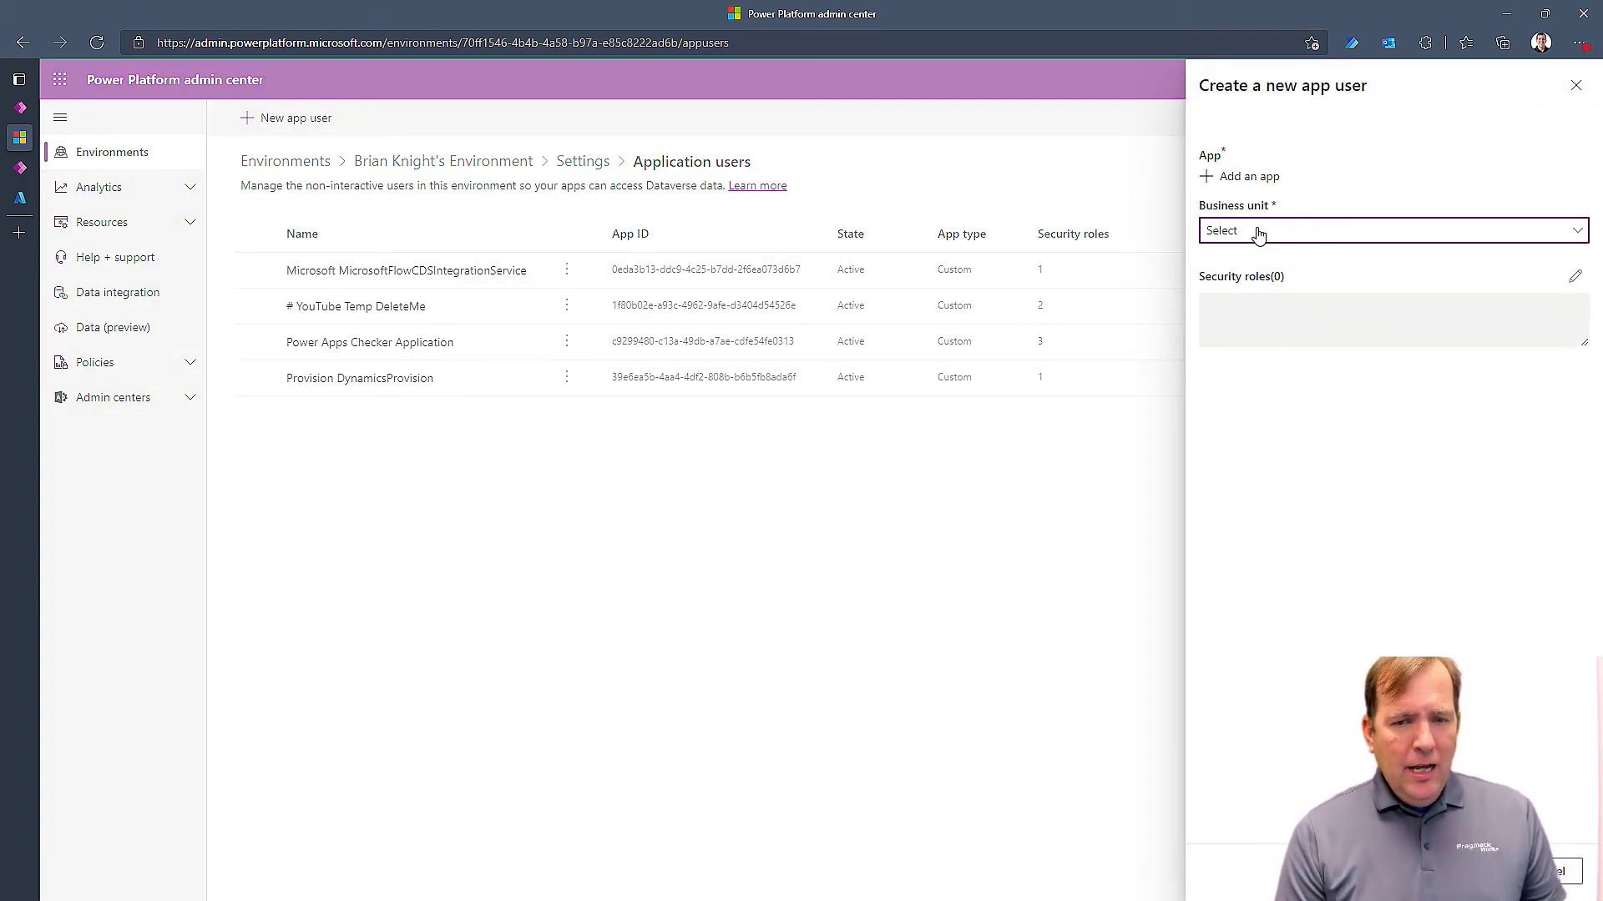
click(1252, 259)
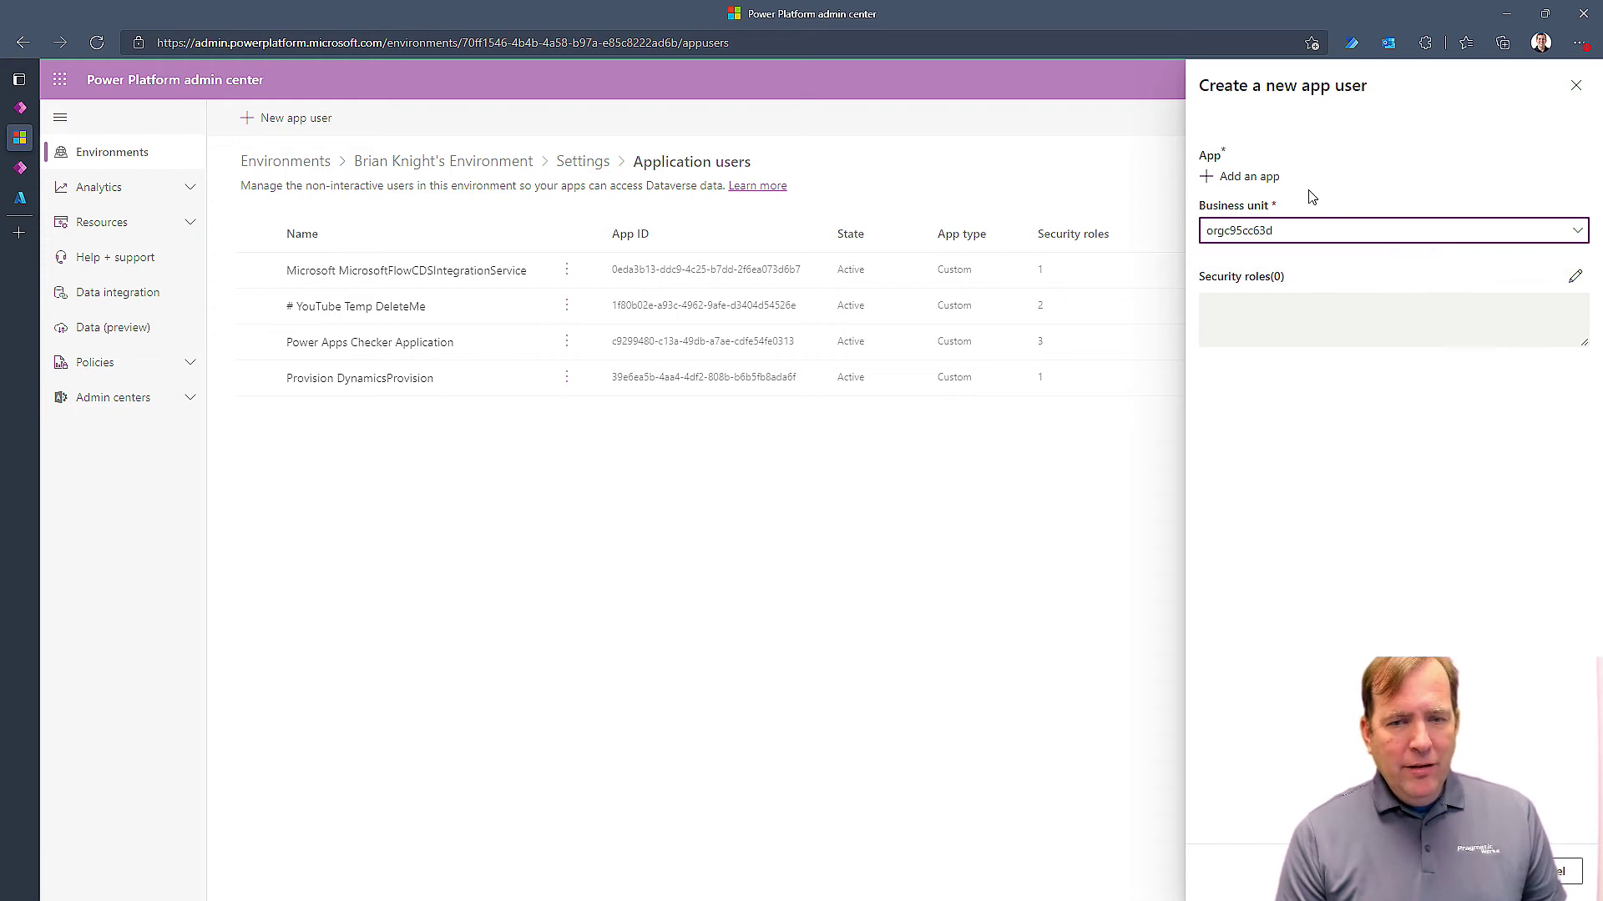
Search the Azure apps for 'temp' and select Temp YouTube DELETE NOW.
click(1249, 177)
click(1276, 132)
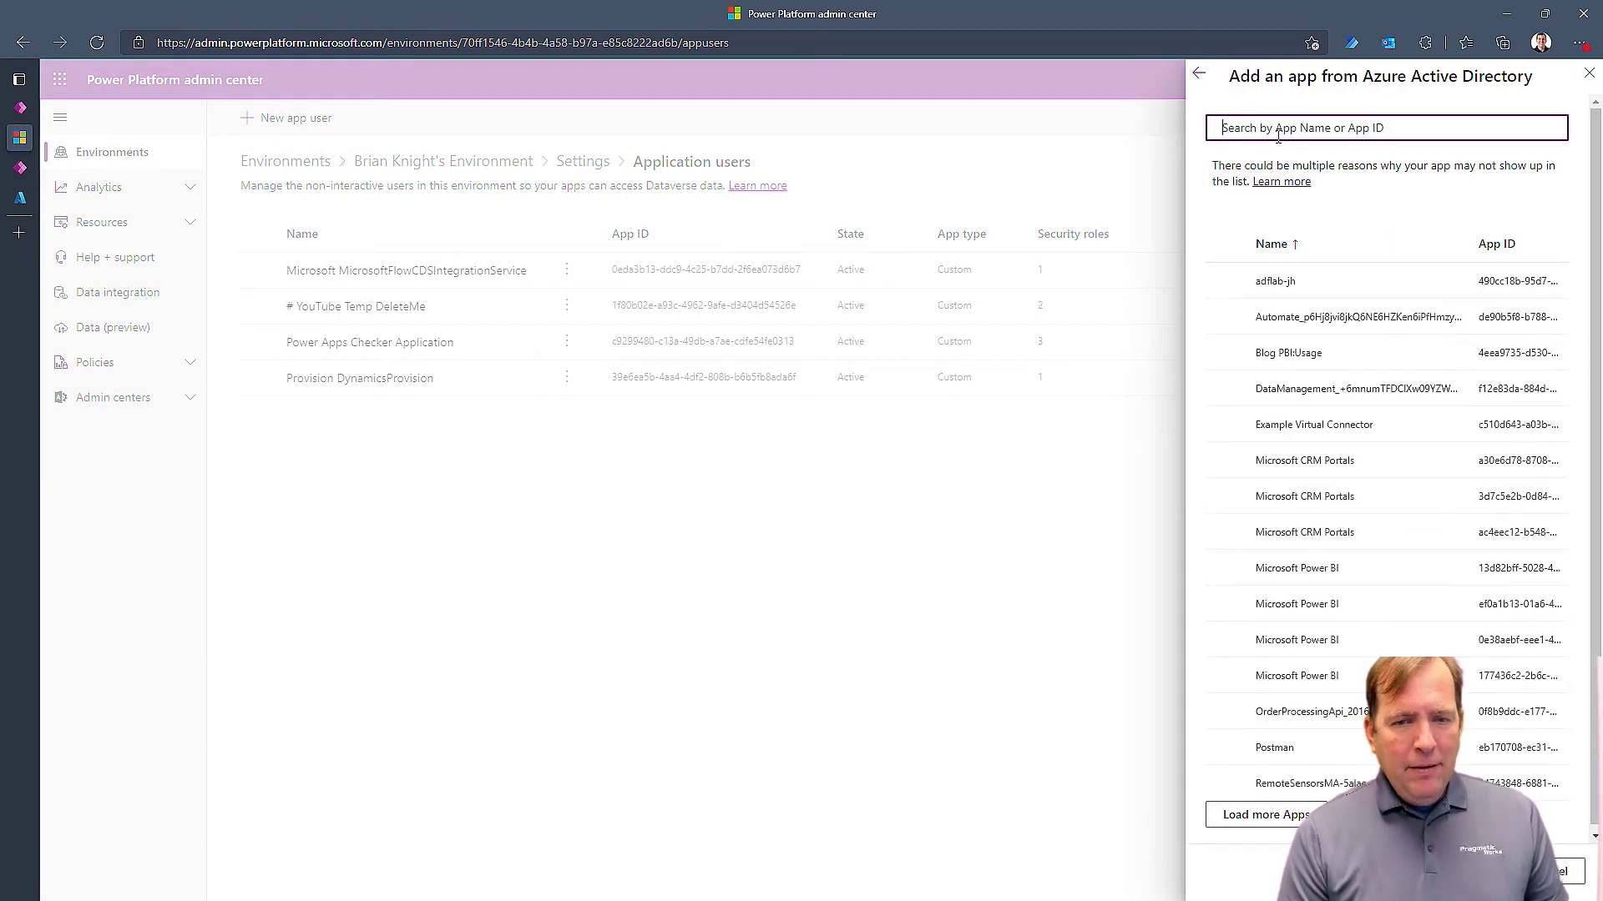
text(youtub)
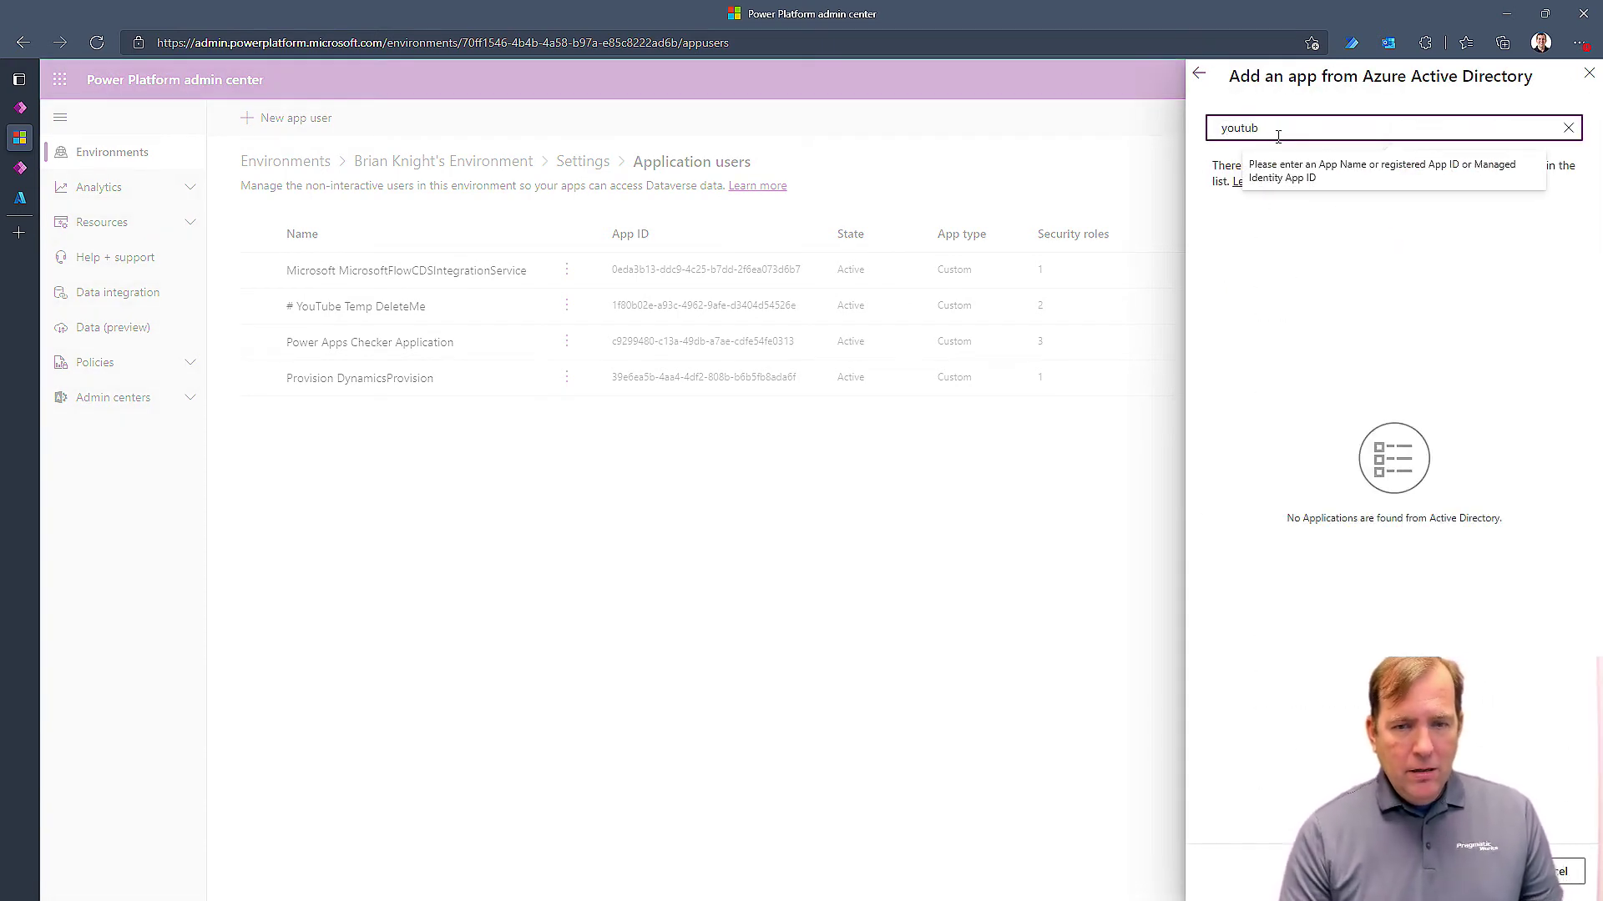
key(BackSpace)
key(BackSpace)
key(BackSpace)
key(BackSpace)
key(BackSpace)
key(BackSpace)
text(temp)
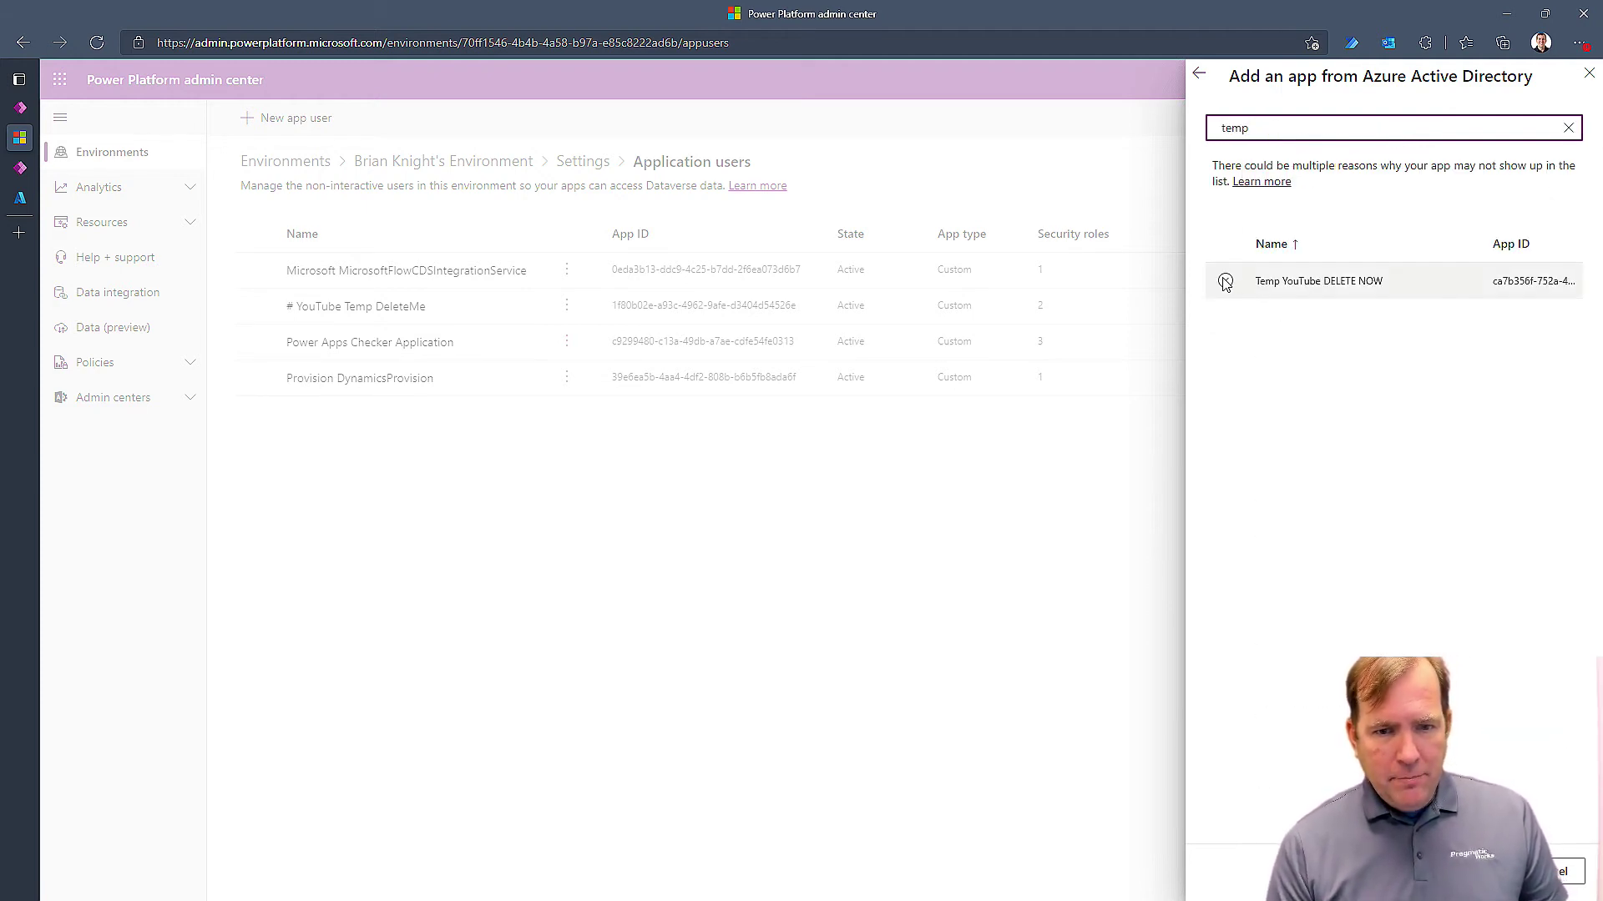
click(1285, 282)
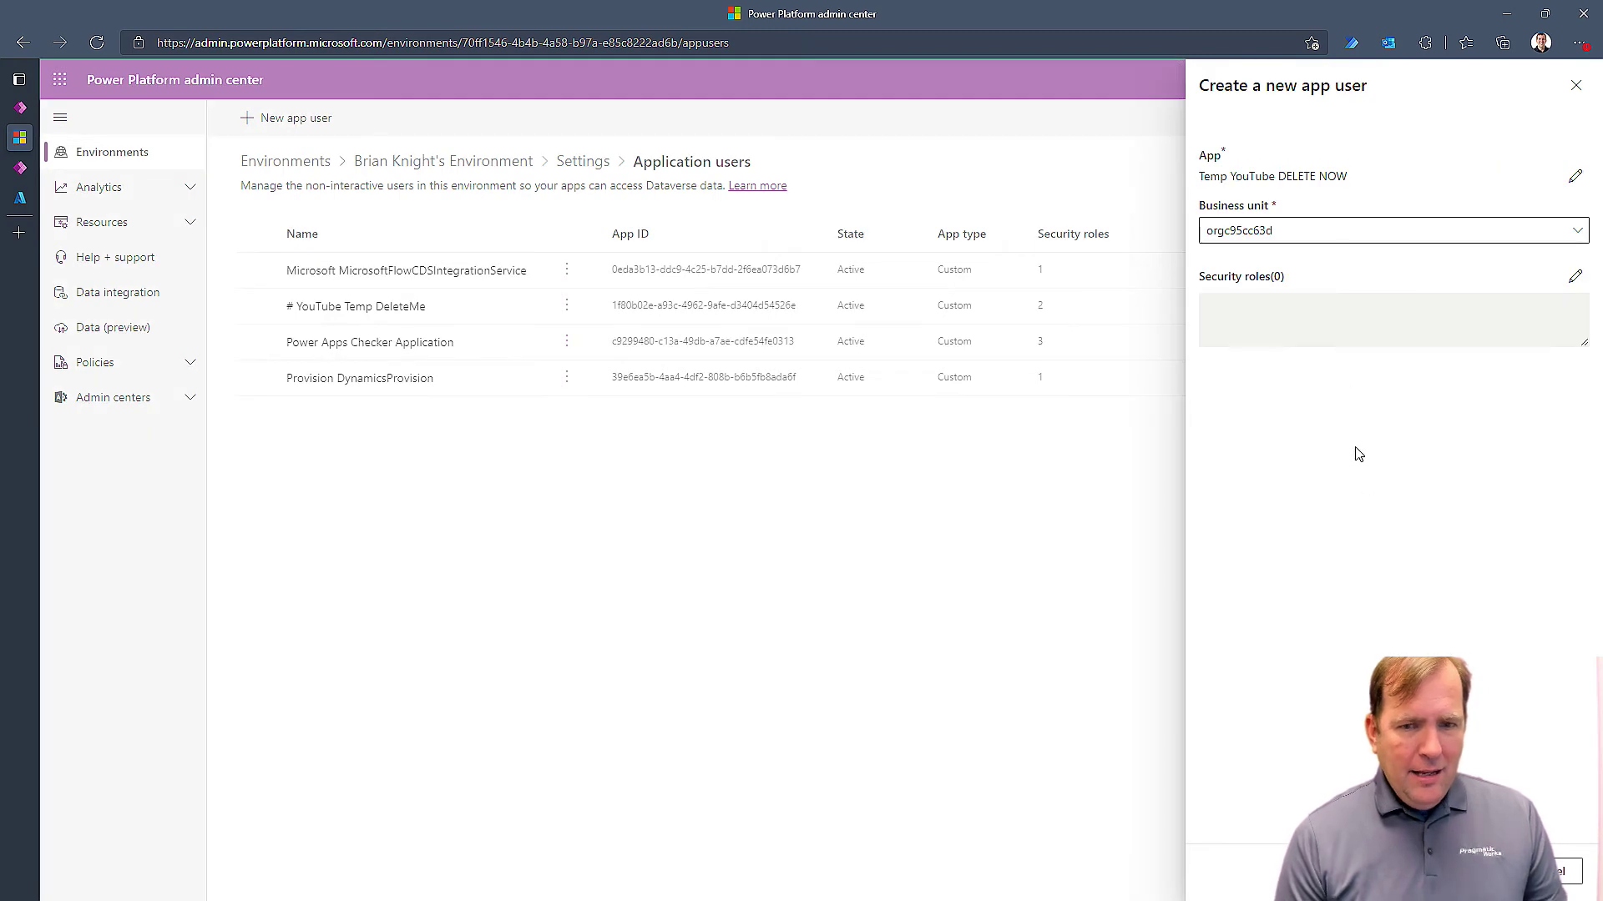
Give the app user Basic User and Environment Maker roles and create it.
click(1575, 276)
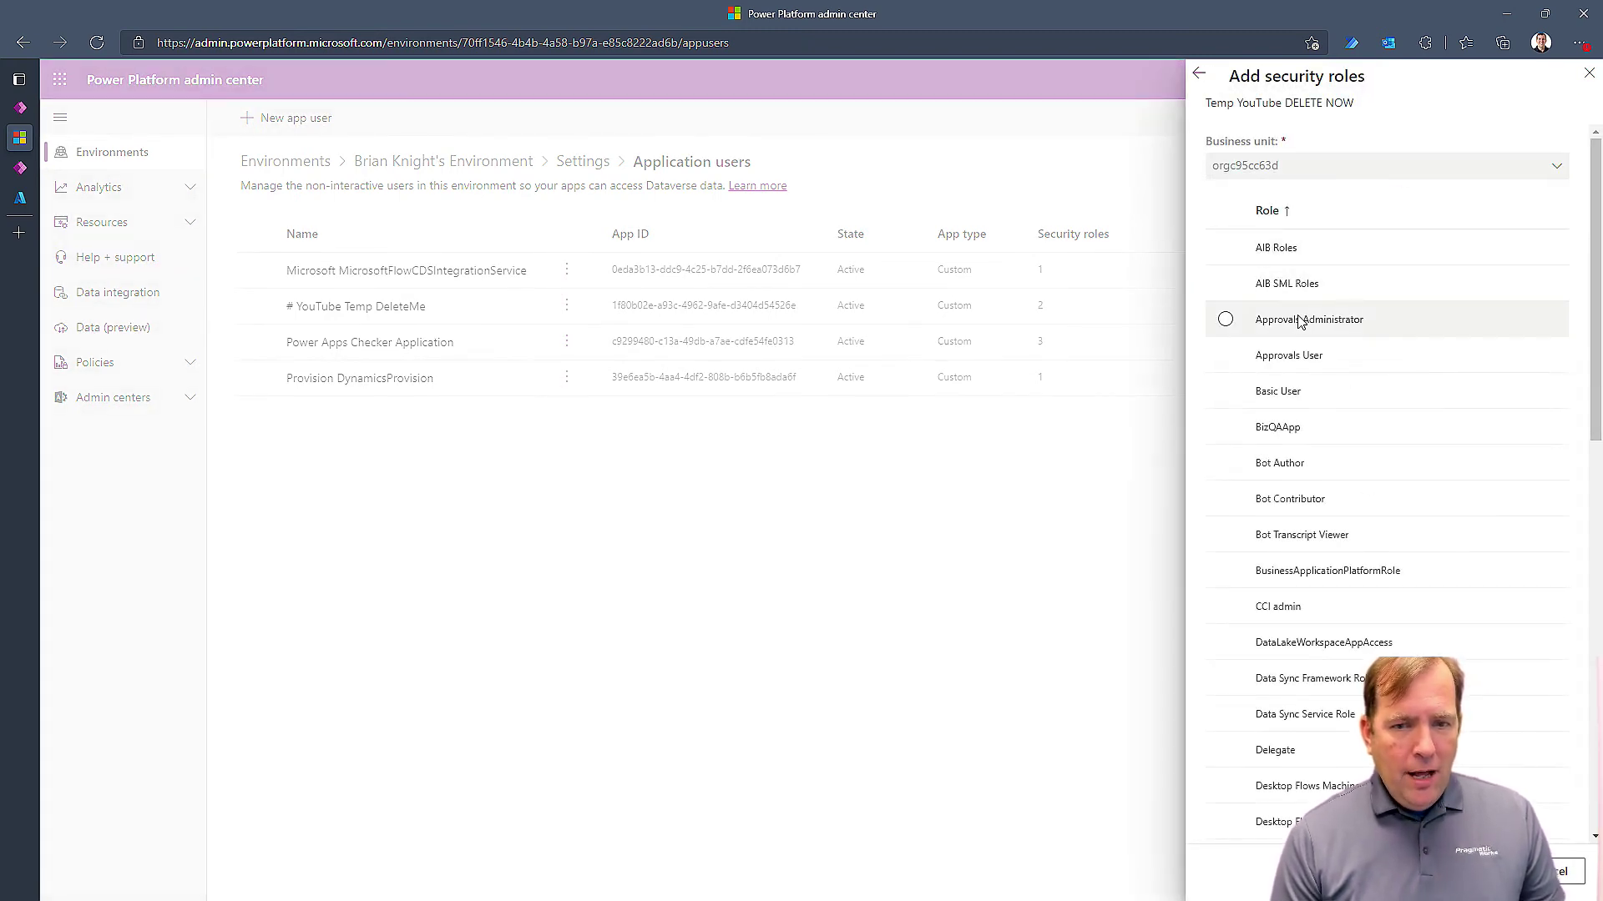
click(1235, 398)
scroll(1235, 409, down, 10)
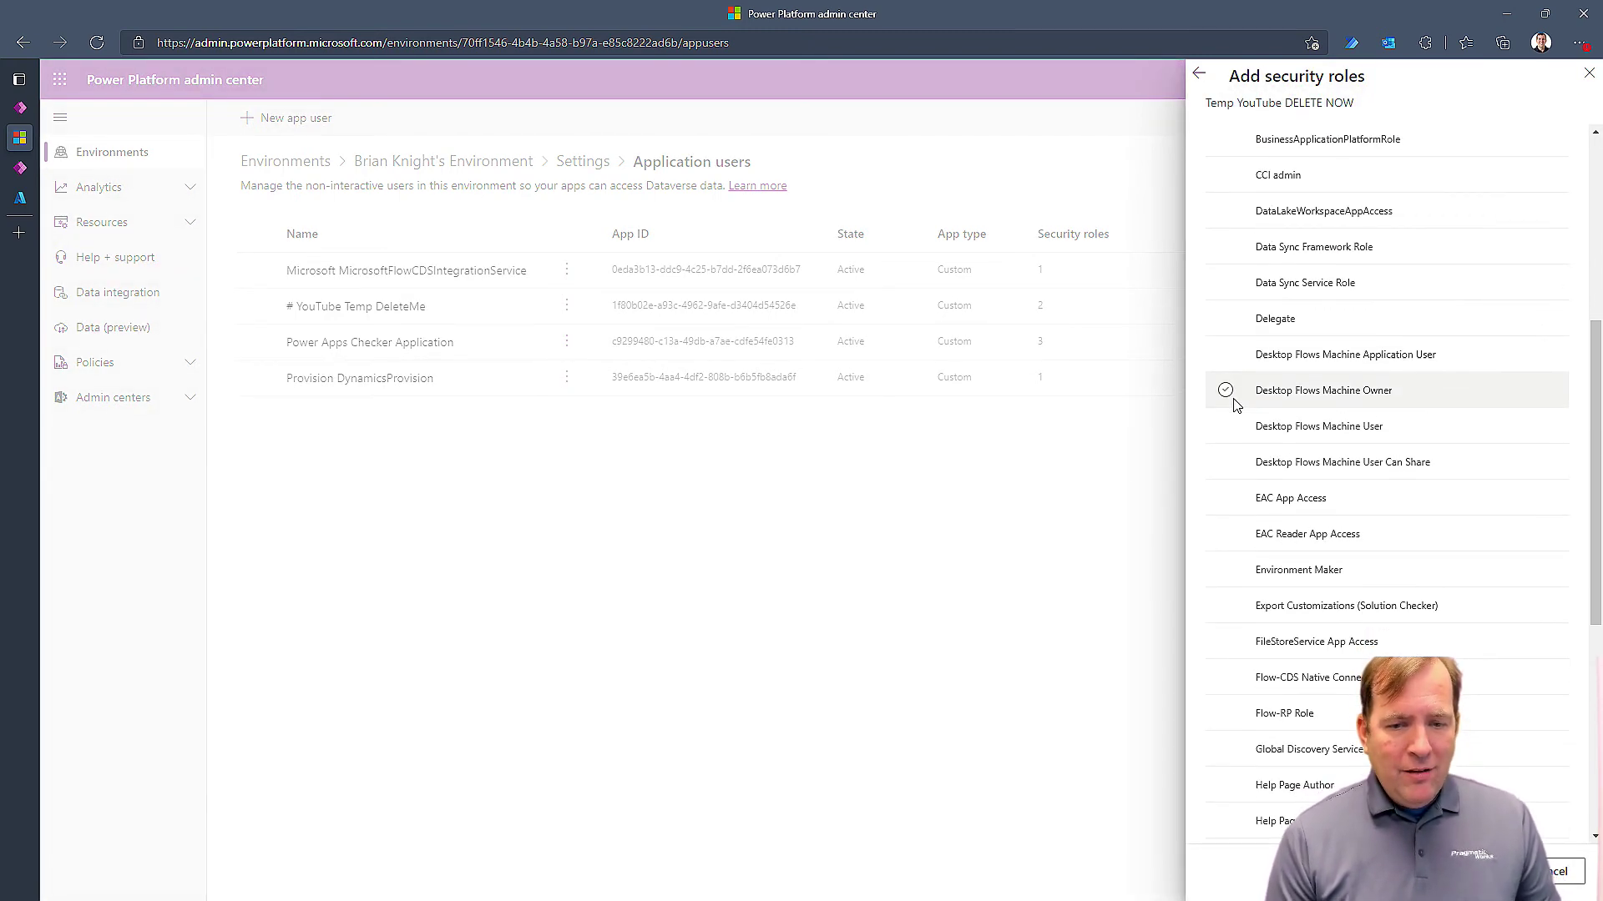
scroll(1233, 432, up, 3)
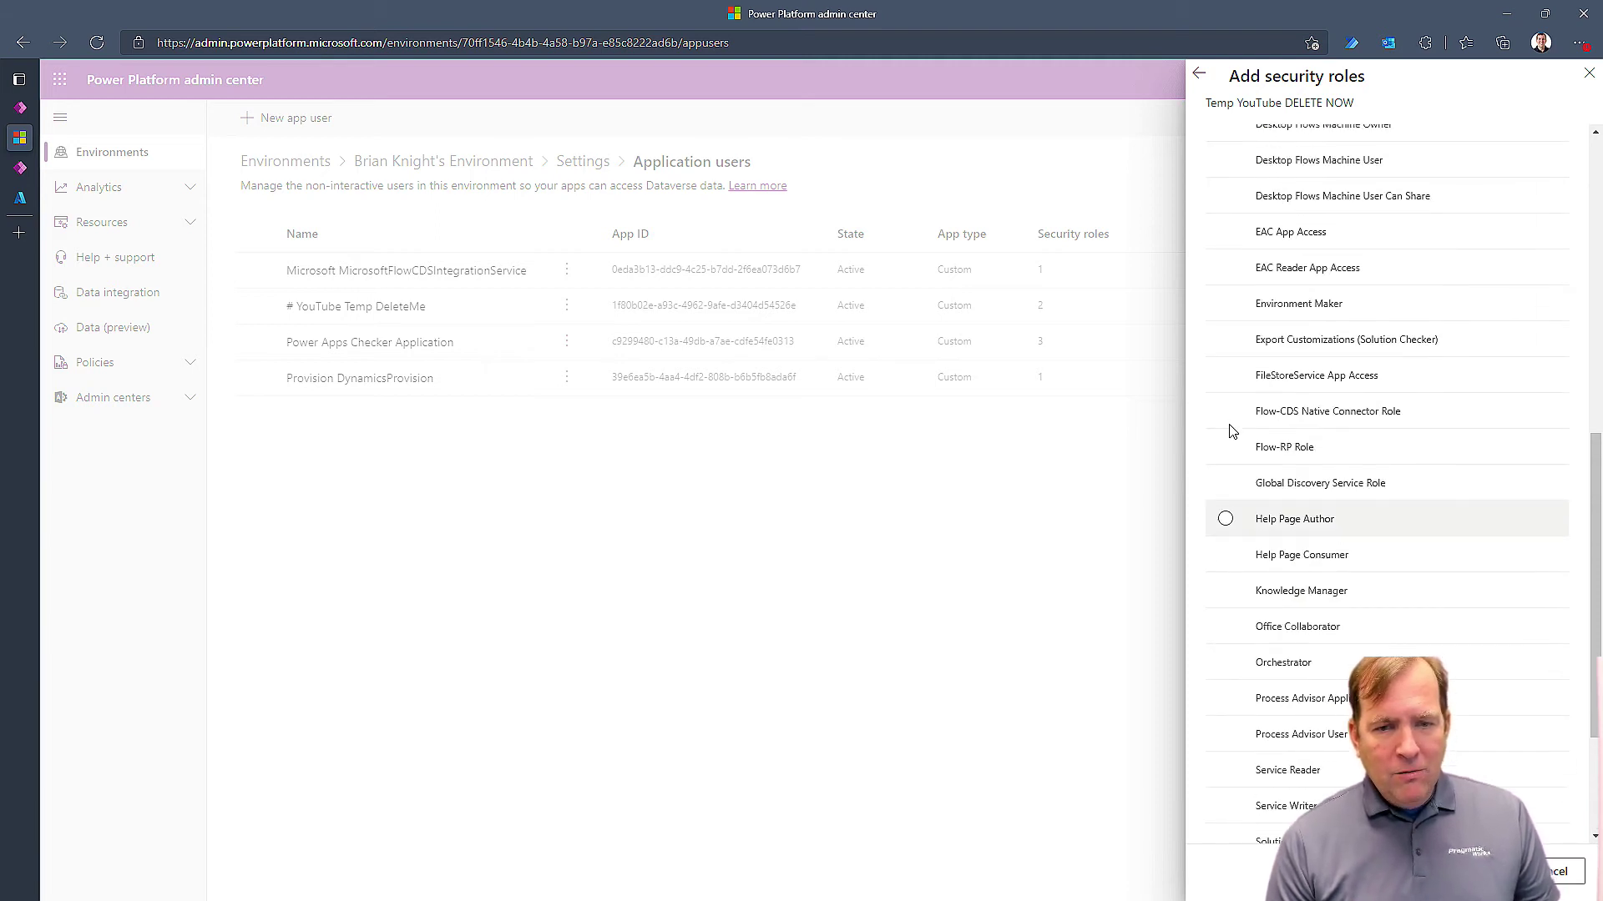
click(1224, 418)
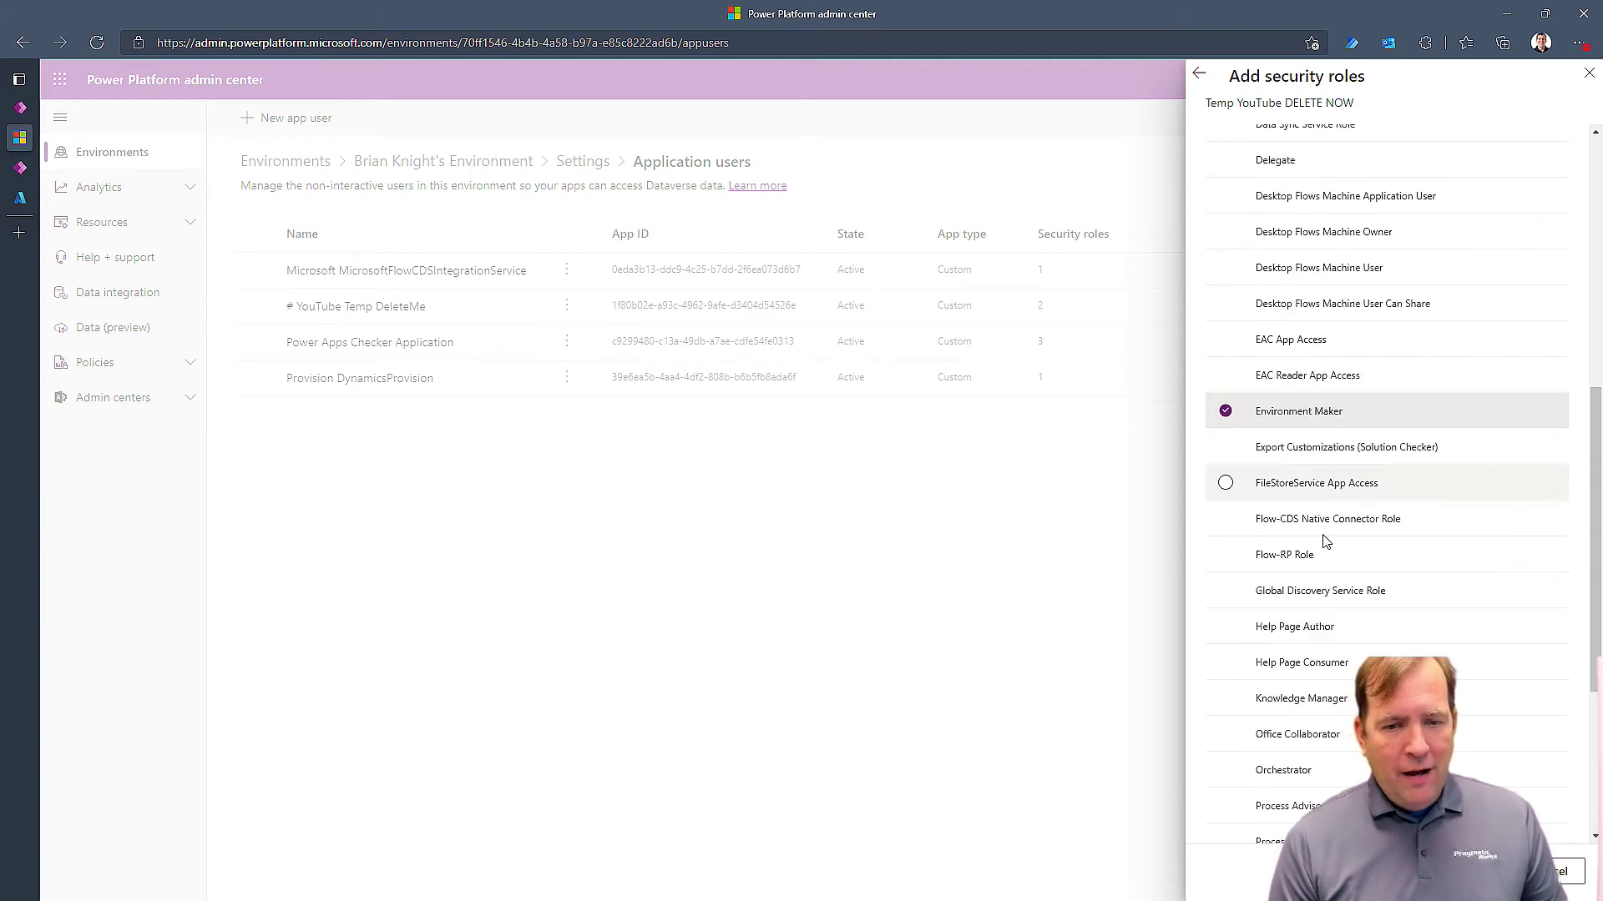
click(1495, 871)
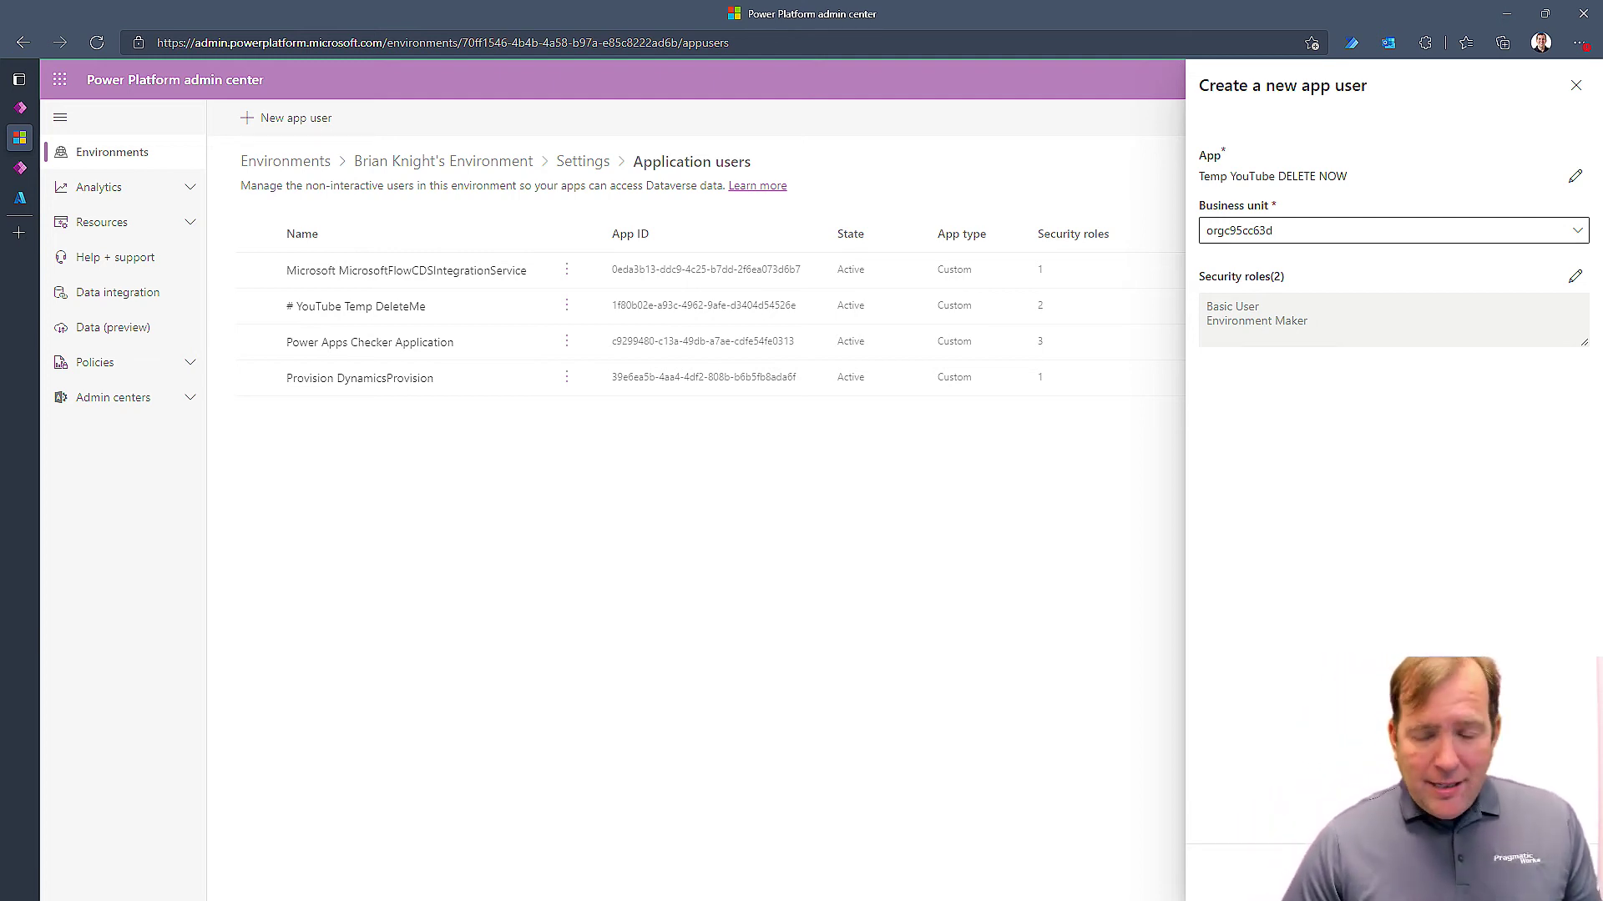
click(1494, 872)
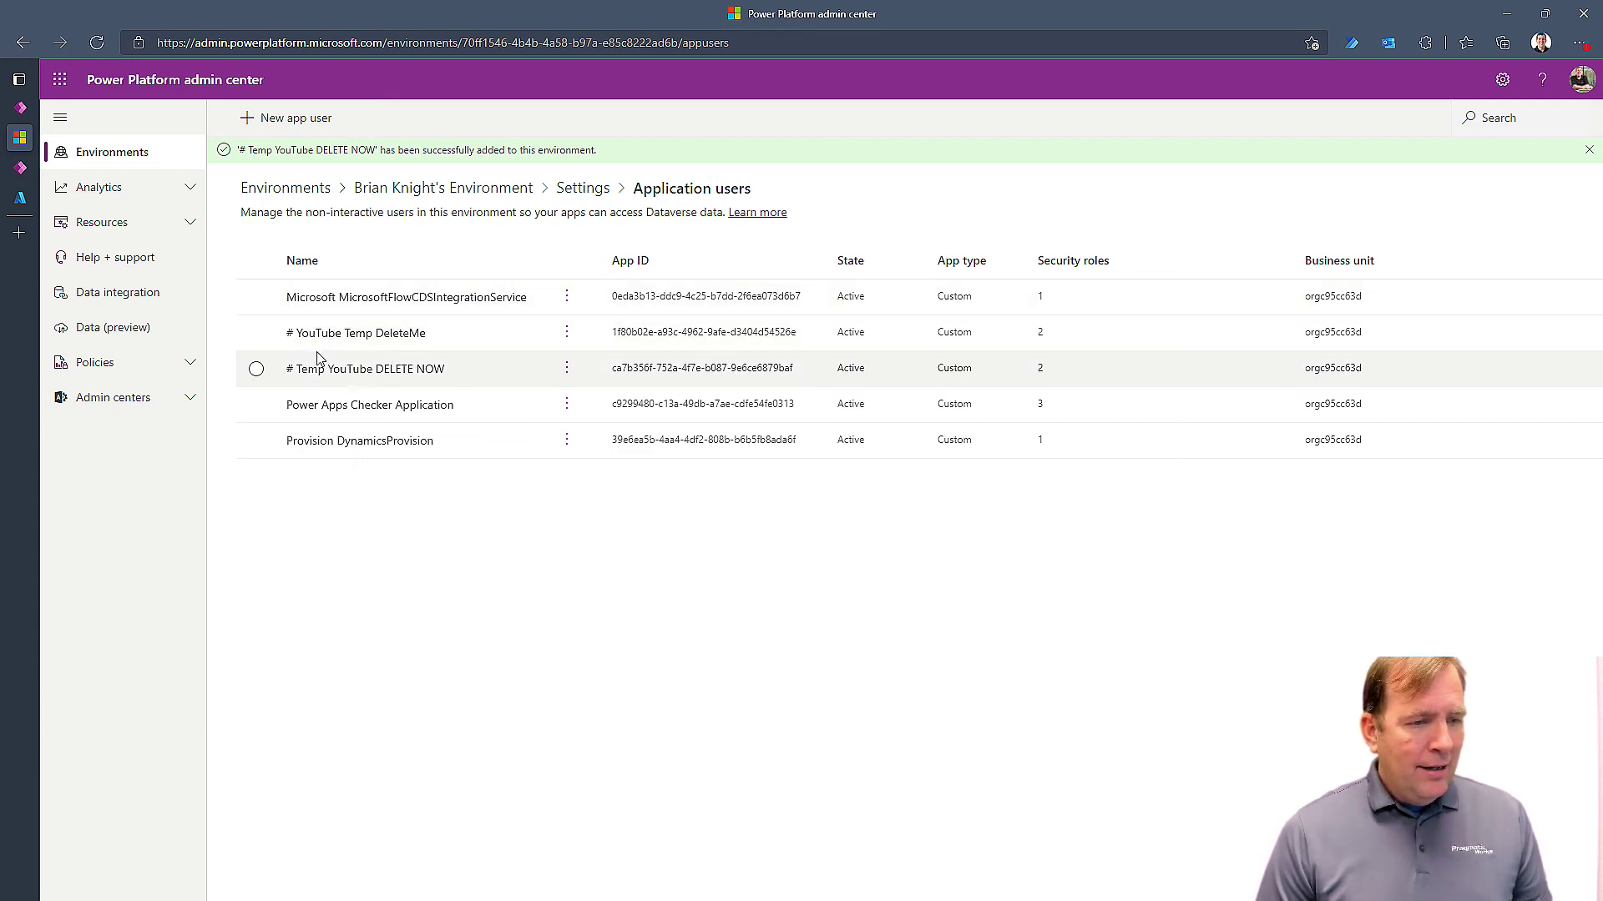
click(256, 332)
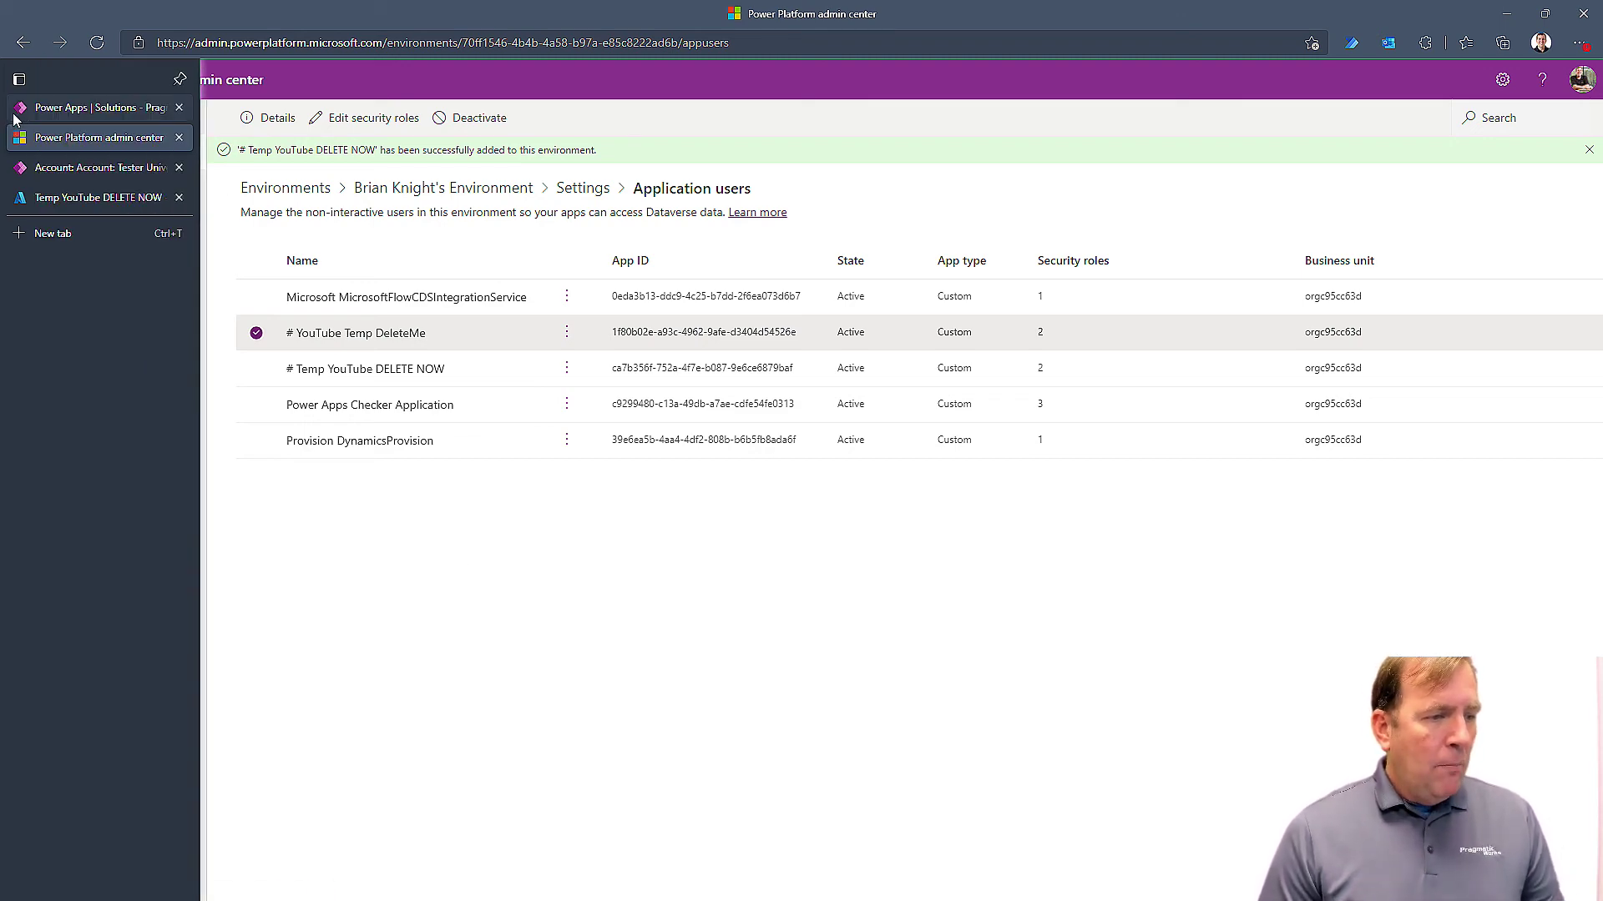
Switch to the model-driven app tab and open the Schools list.
click(50, 109)
click(22, 167)
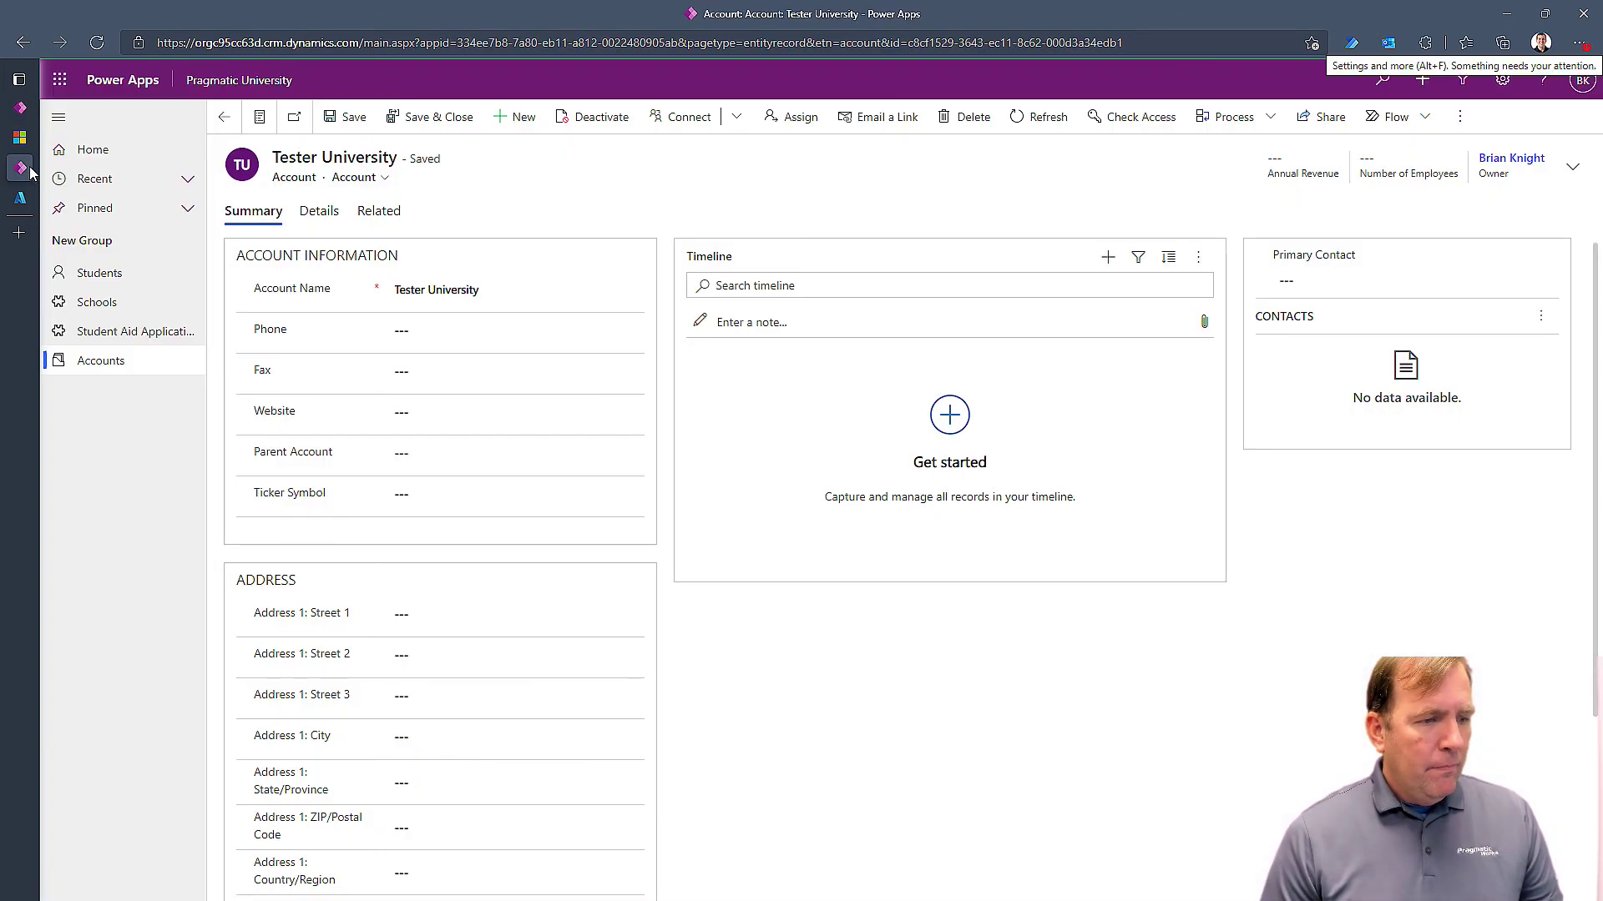
click(25, 195)
click(21, 168)
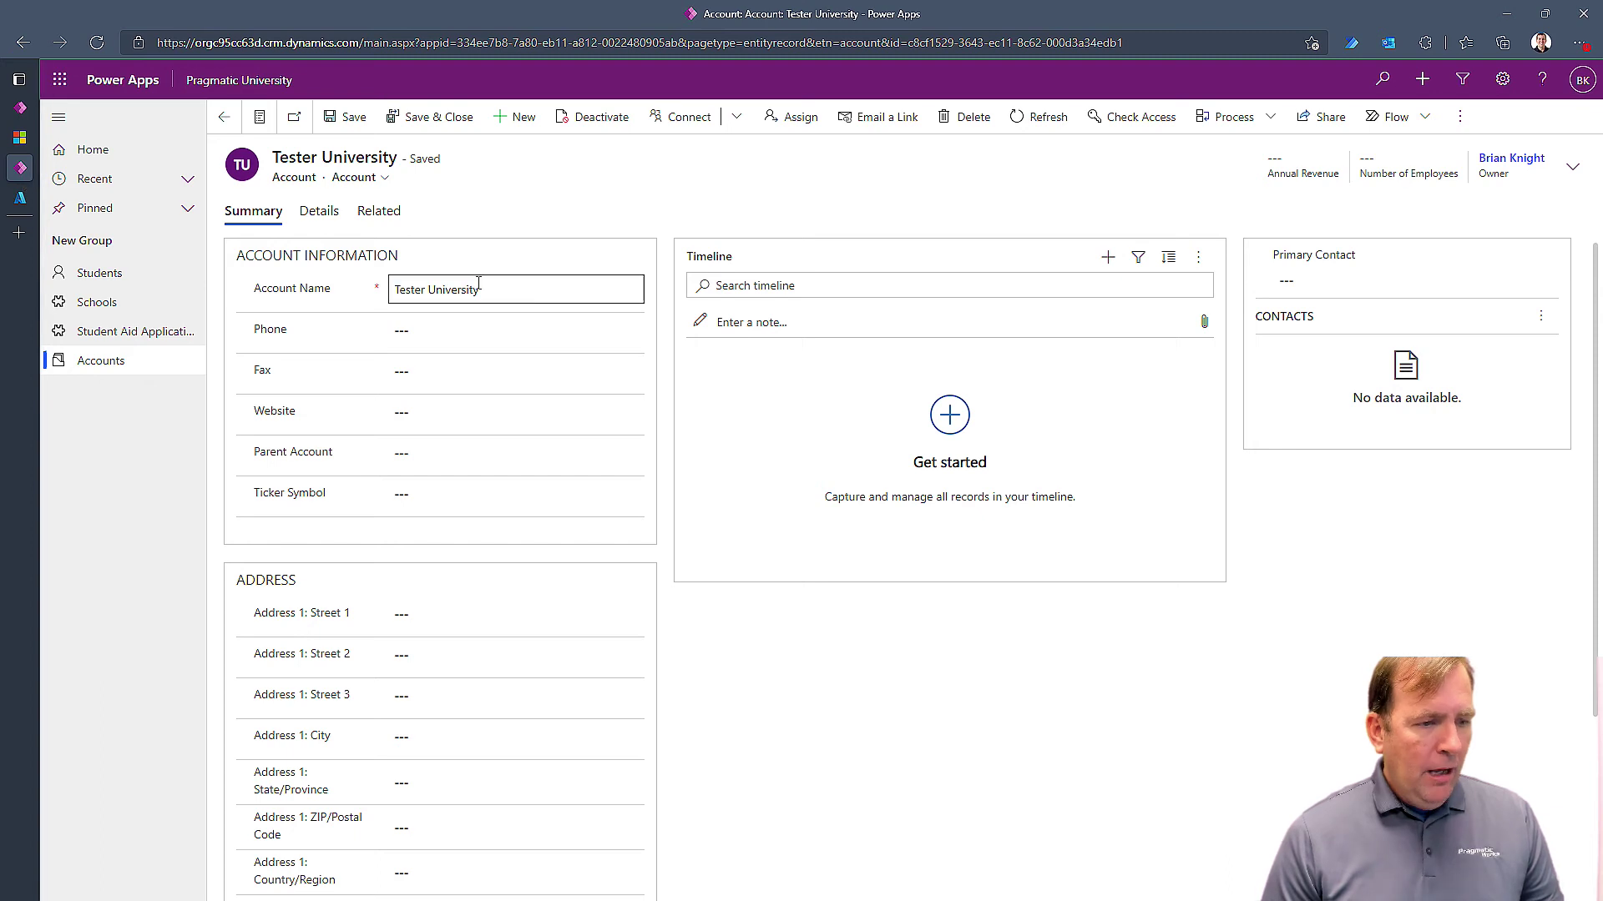
click(134, 307)
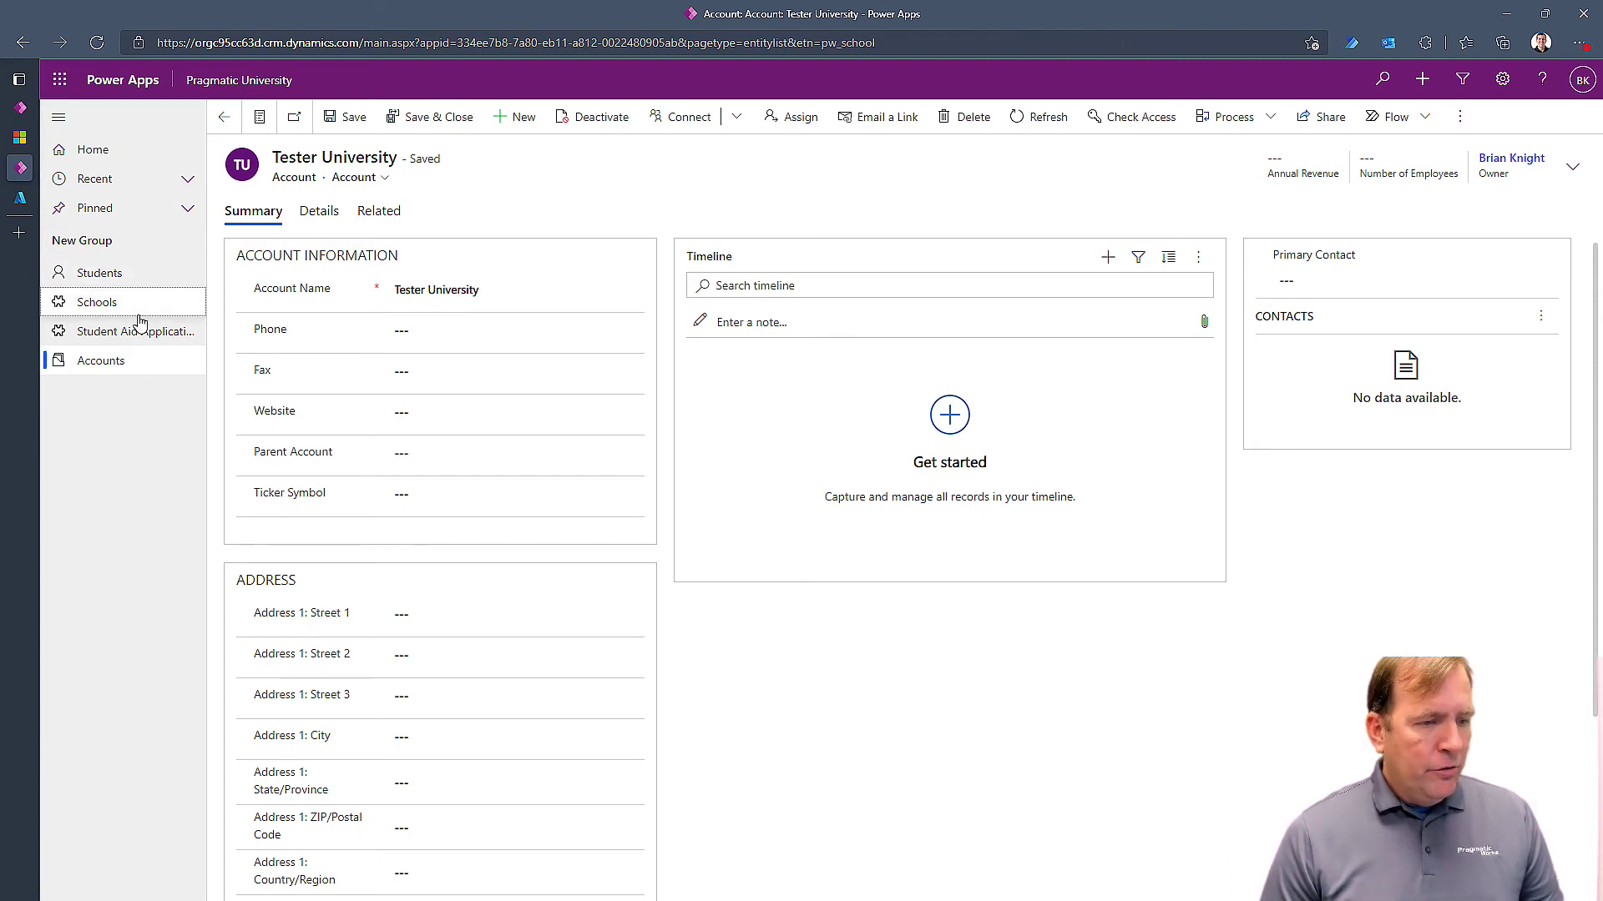
Create a new school named 'Pam Beasly School' and save and close it.
click(379, 118)
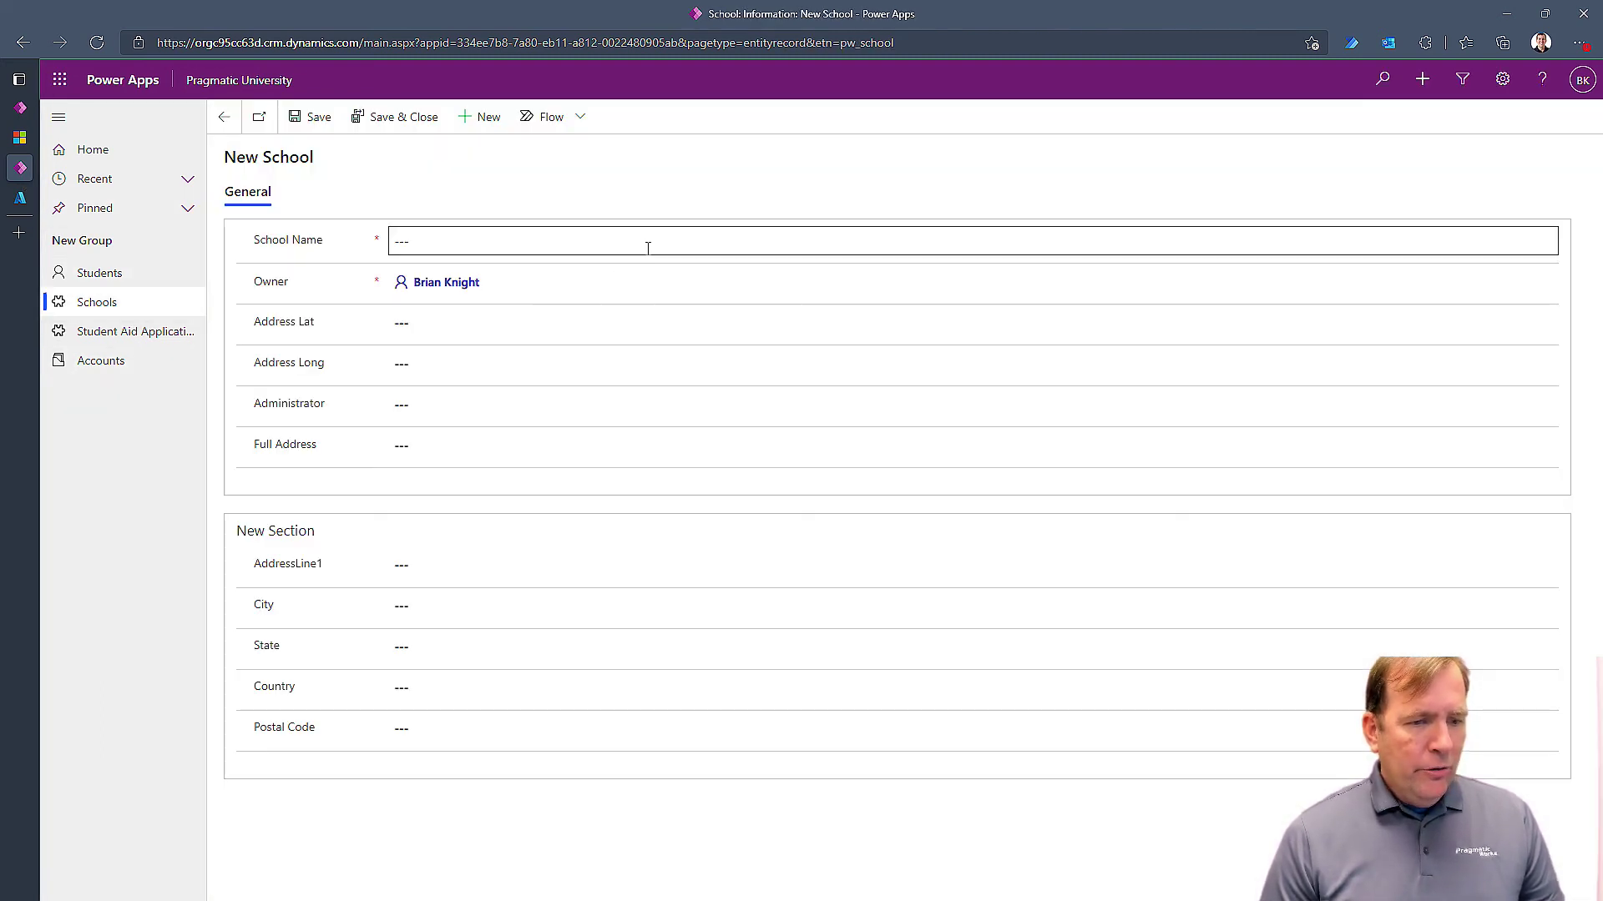
text(Pa)
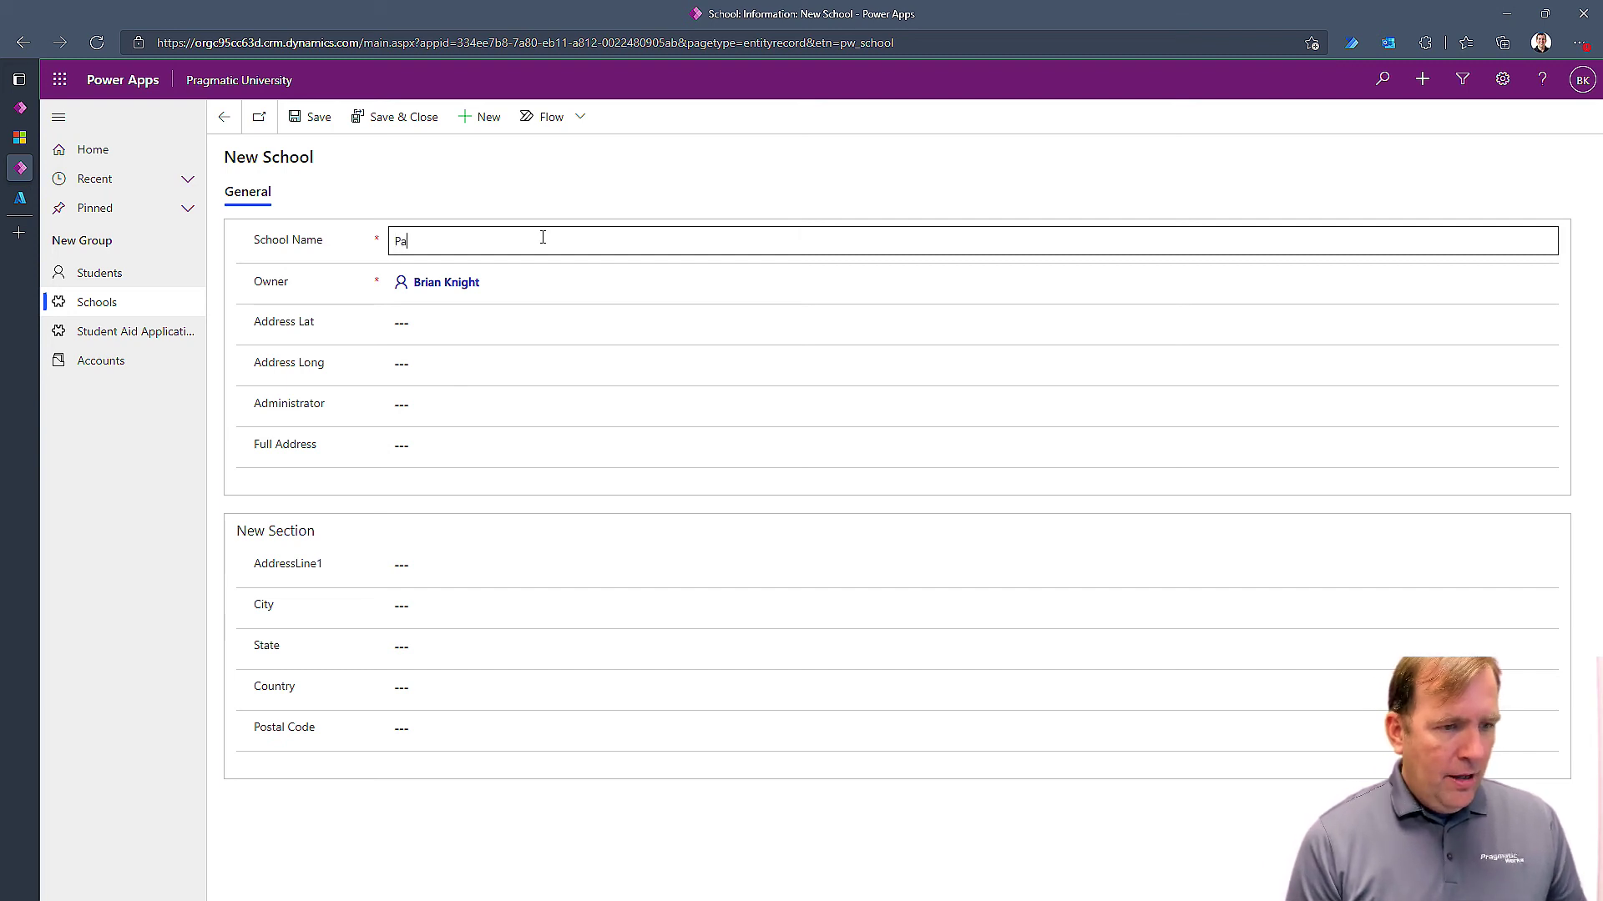
text(m Beasly)
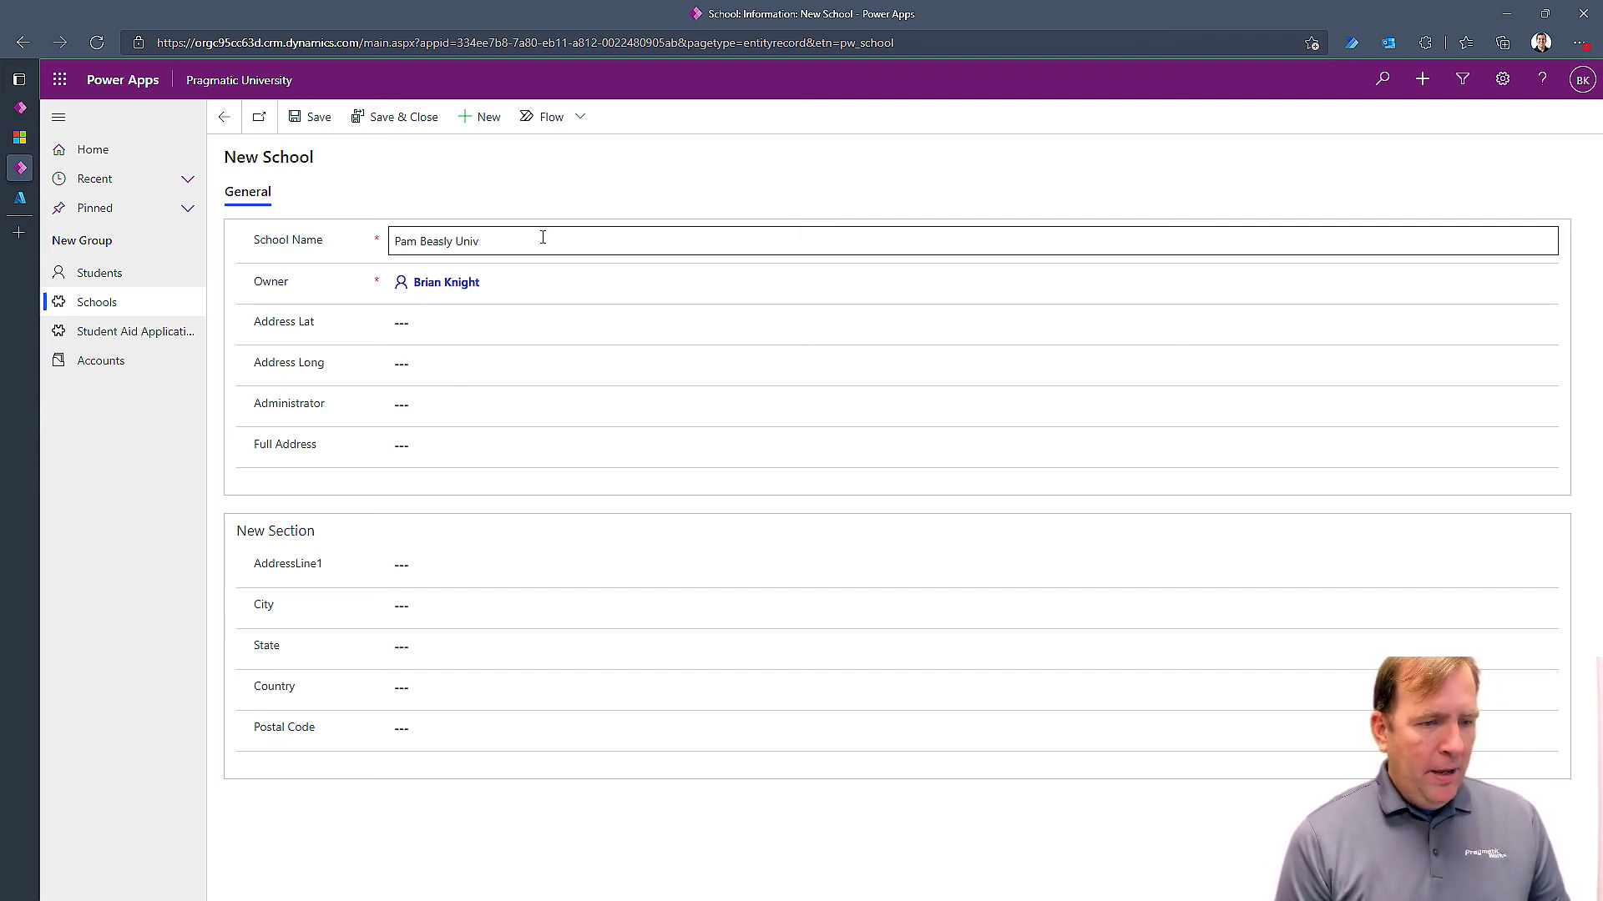
text( Univ)
key(BackSpace)
key(BackSpace)
key(BackSpace)
key(BackSpace)
text(School)
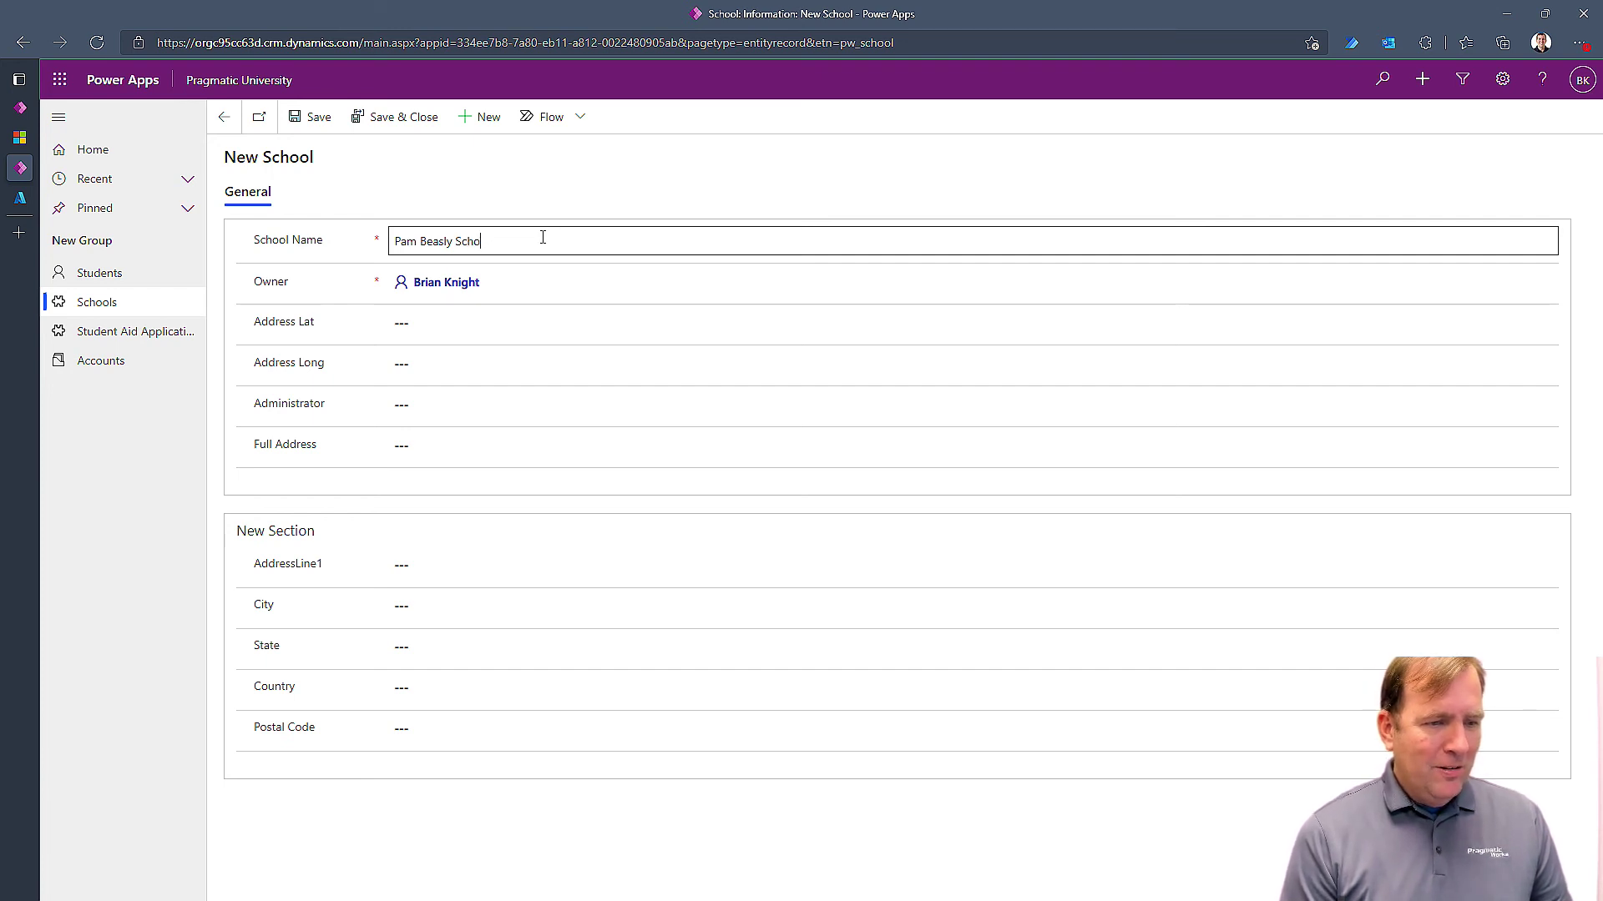
click(415, 121)
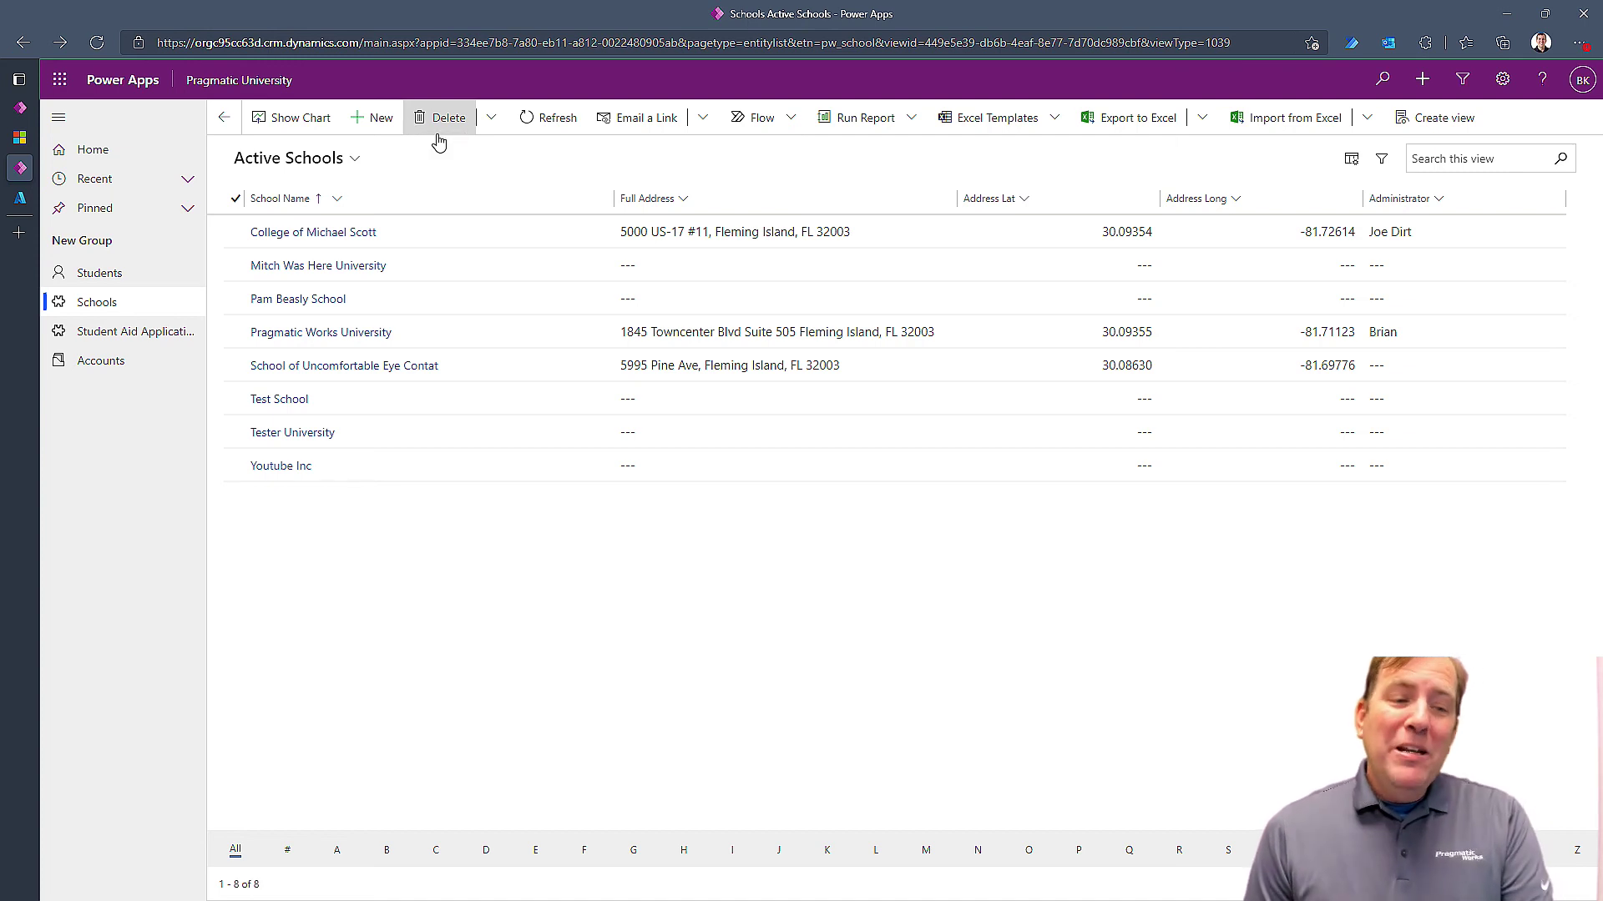
Show All Accounts, refresh the list, and open the Pam Beasly School account.
click(105, 360)
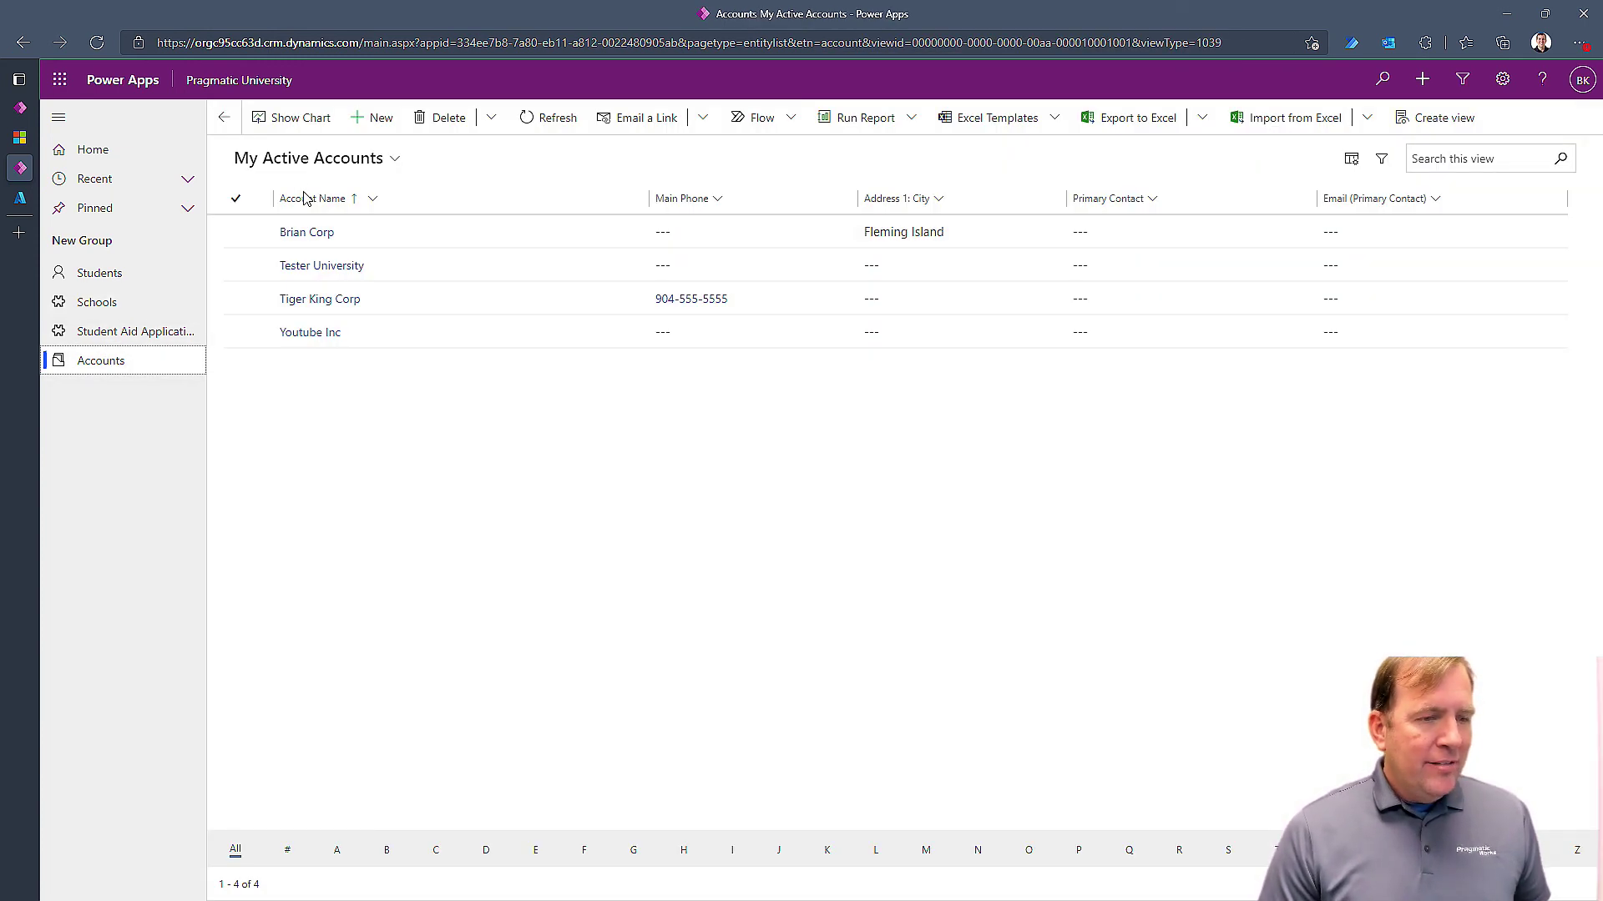
click(330, 159)
click(302, 366)
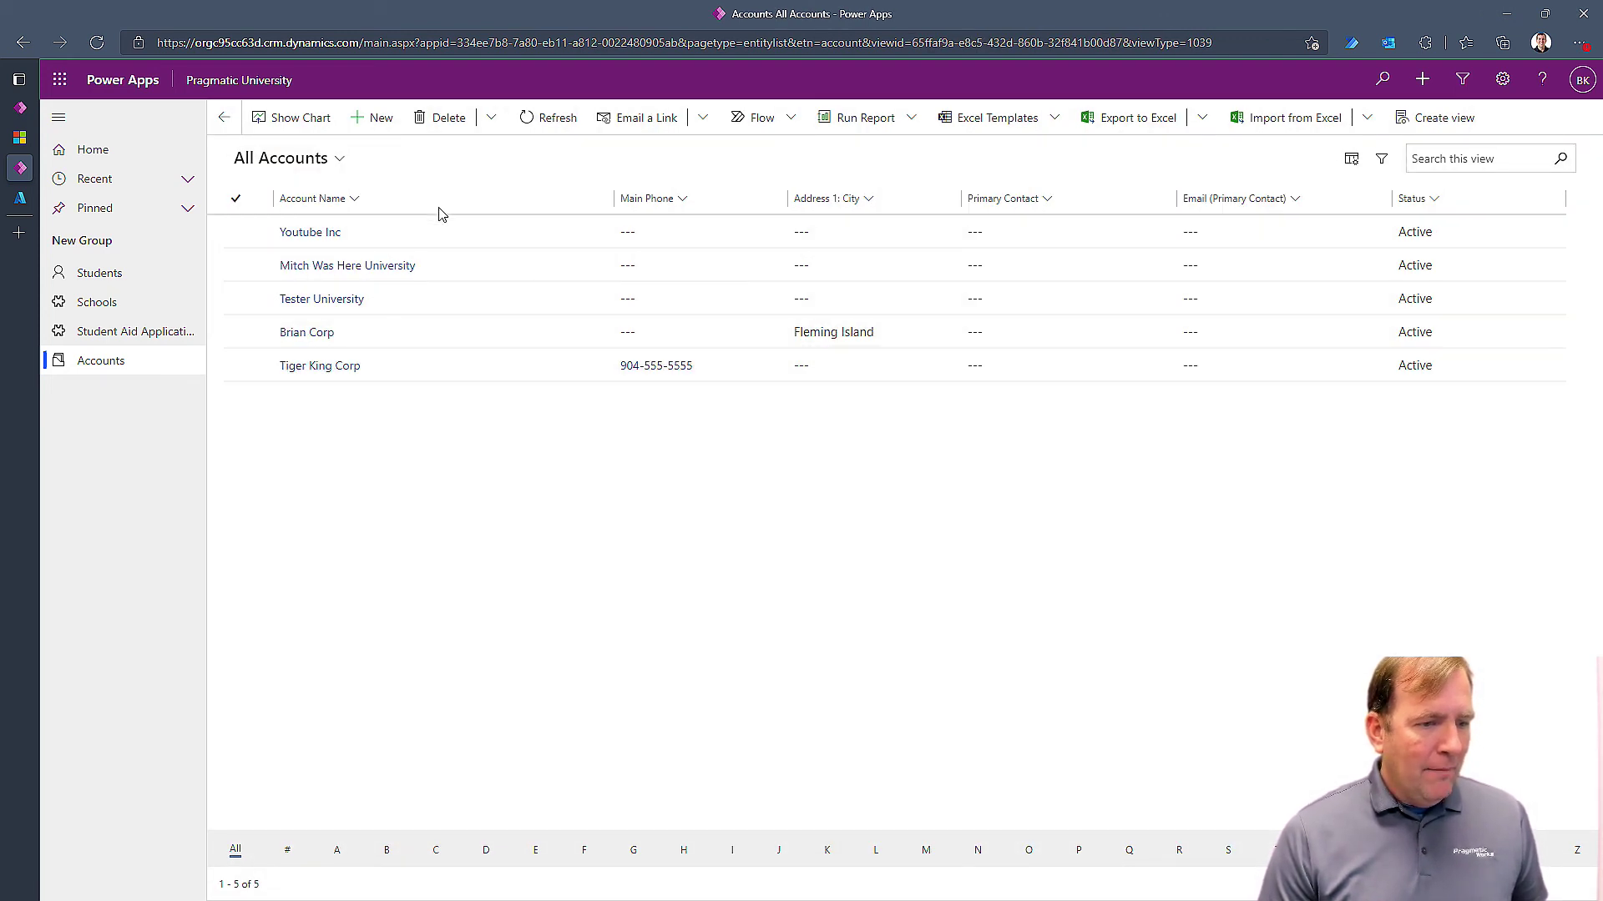
click(530, 119)
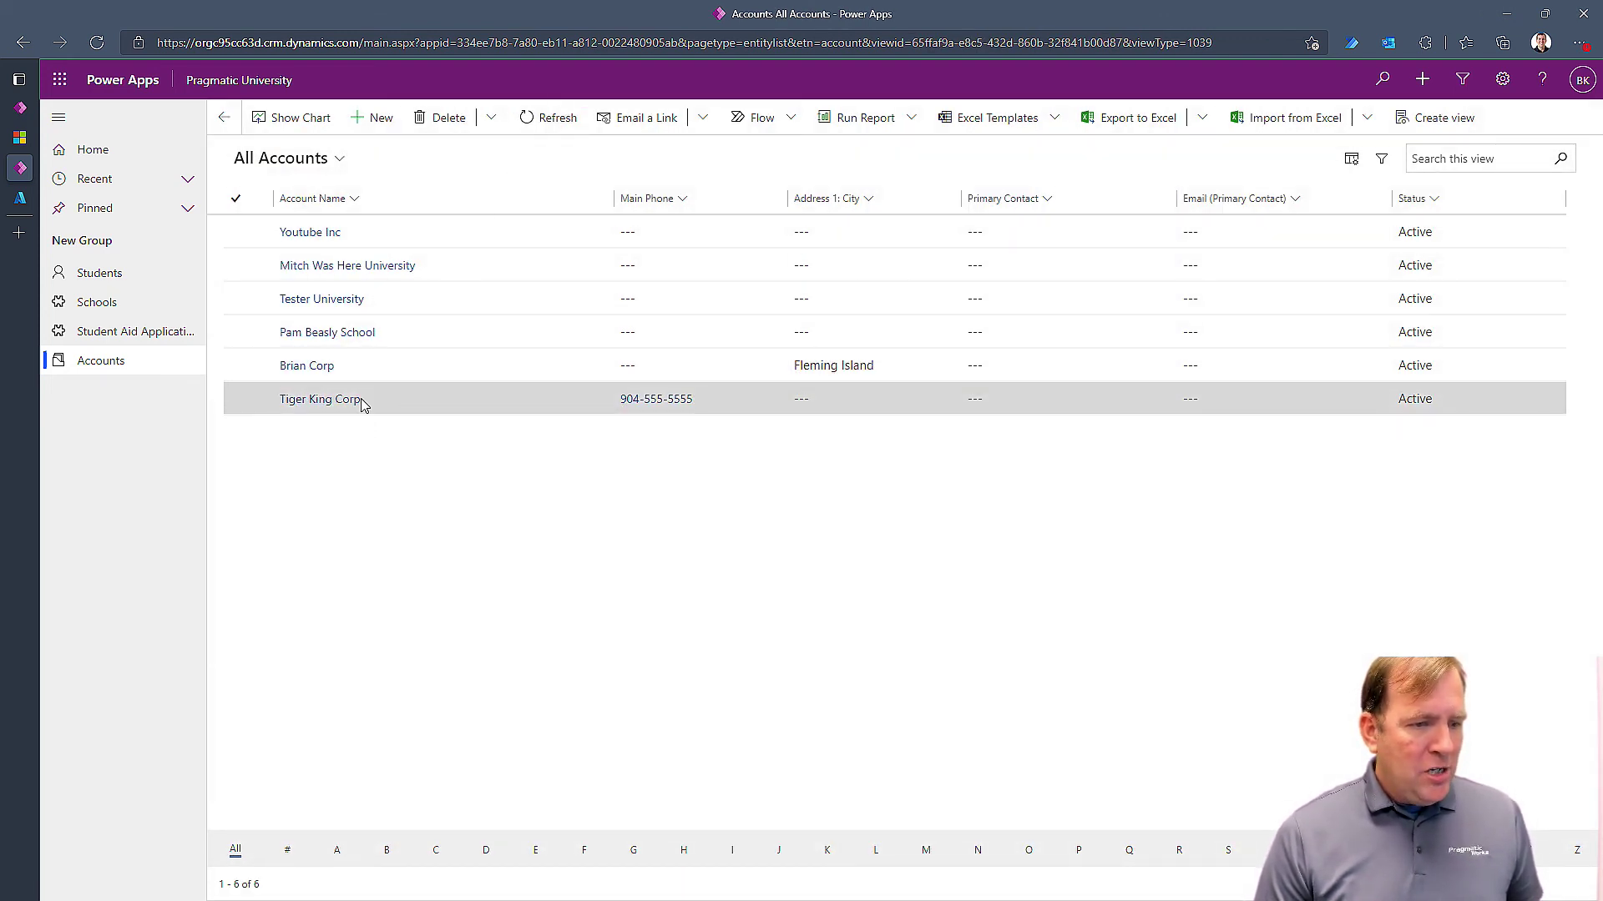
click(317, 342)
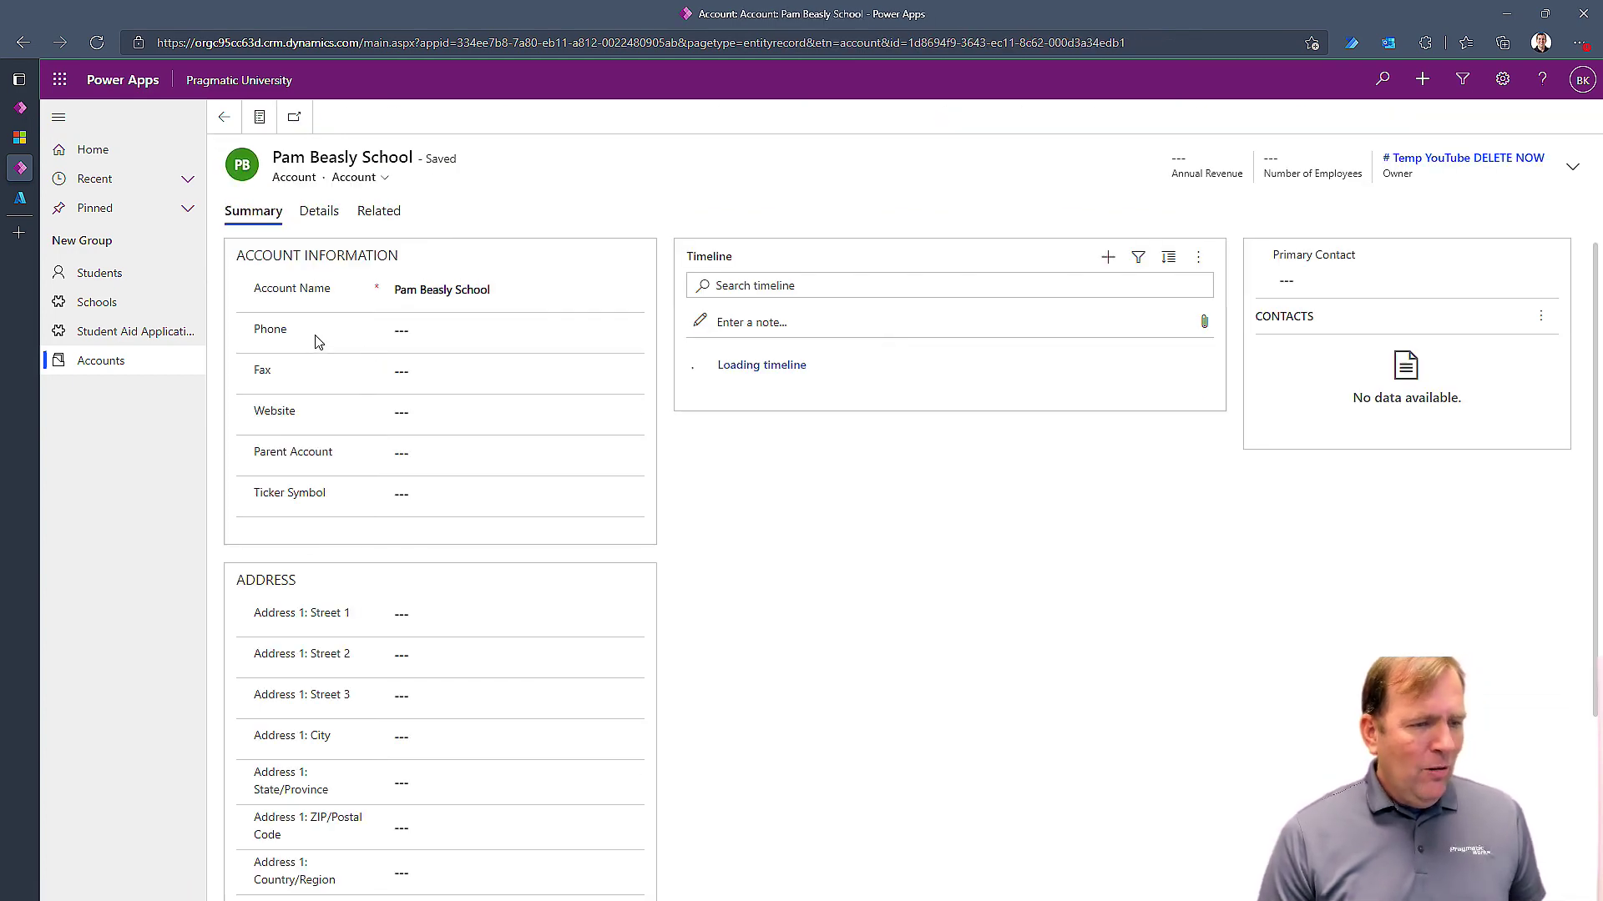